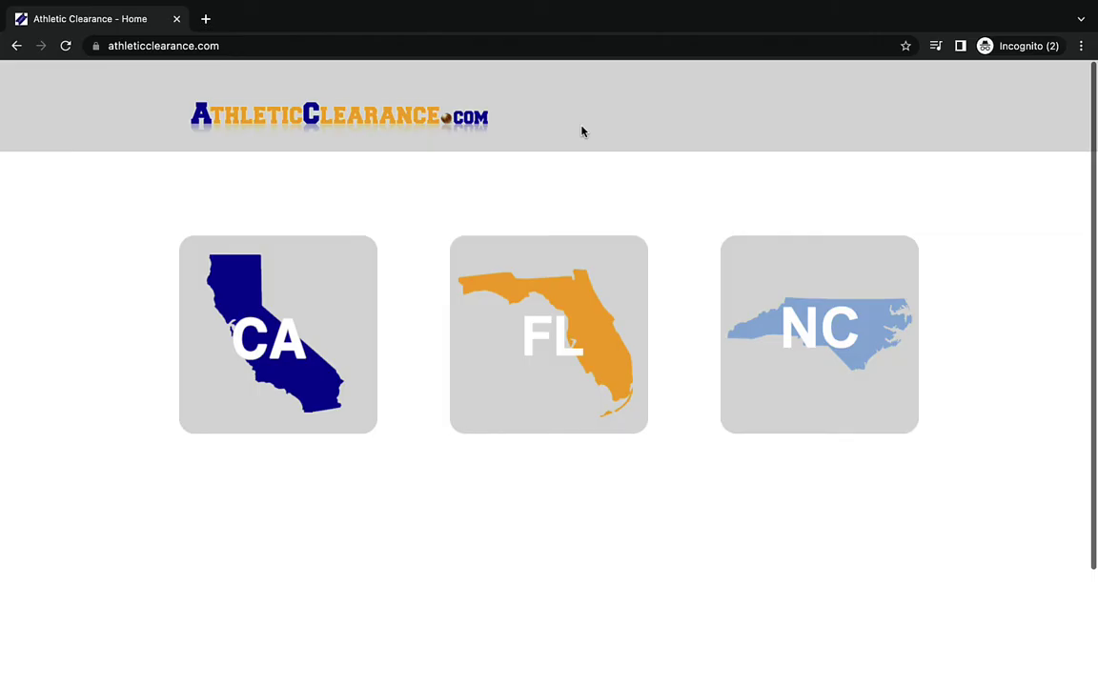
# - Choose California on athleticclearance.com to open the Home Campus login page
pyautogui.click(344, 326)
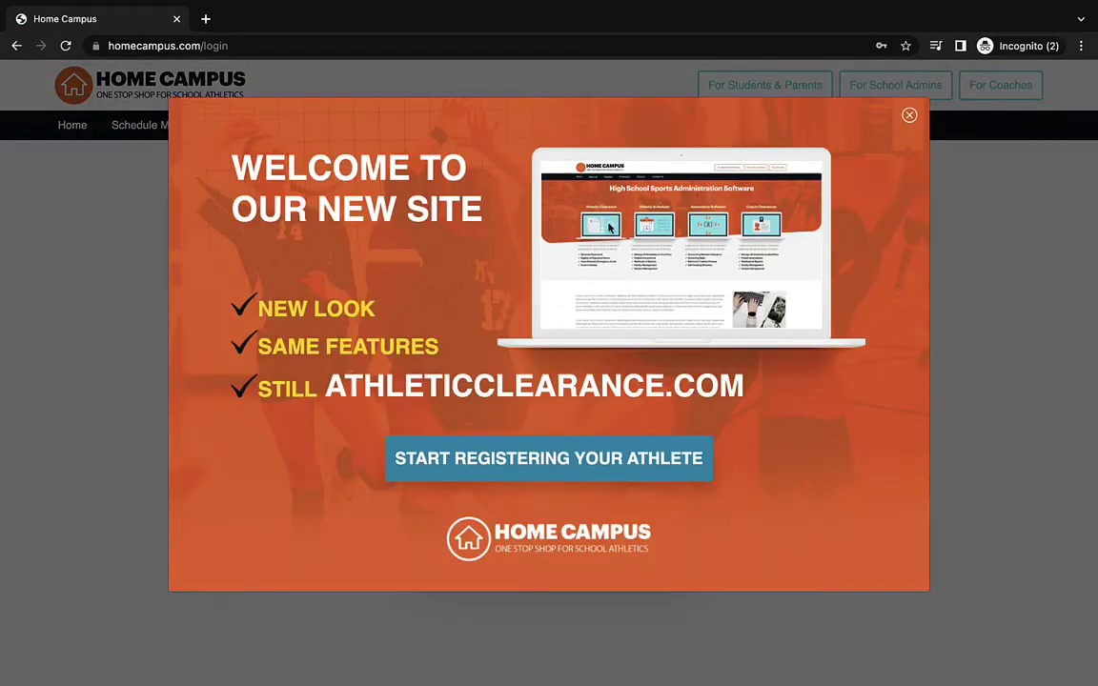
# - Dismiss the welcome popup, enter a login email, then switch to creating a new account
pyautogui.click(909, 114)
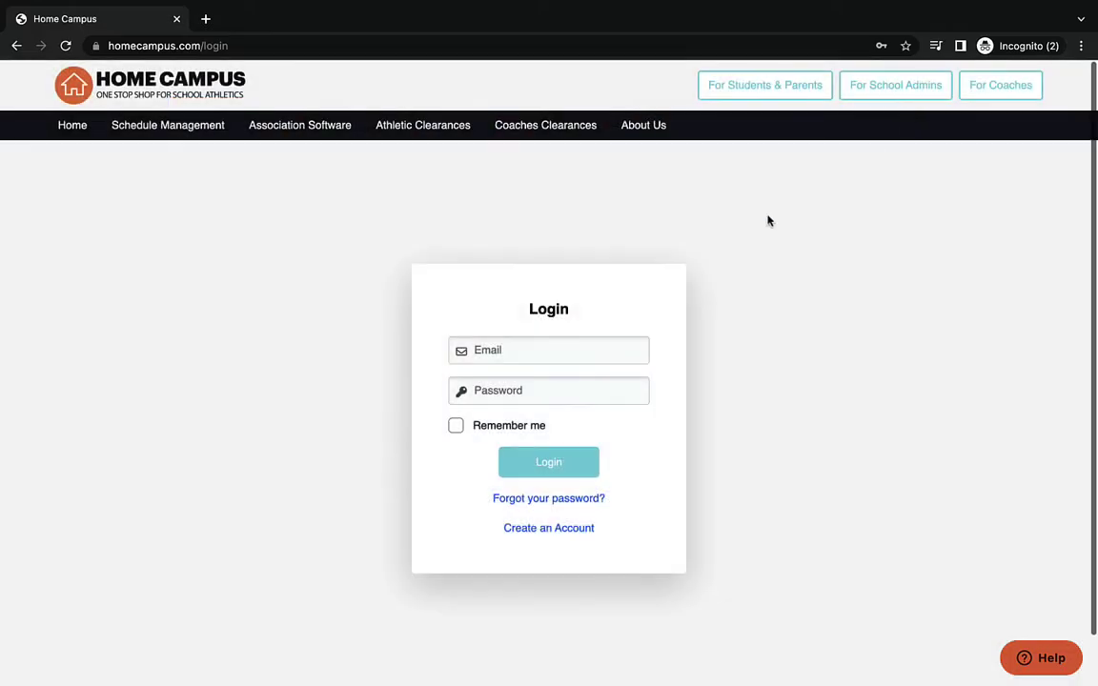
pyautogui.click(580, 351)
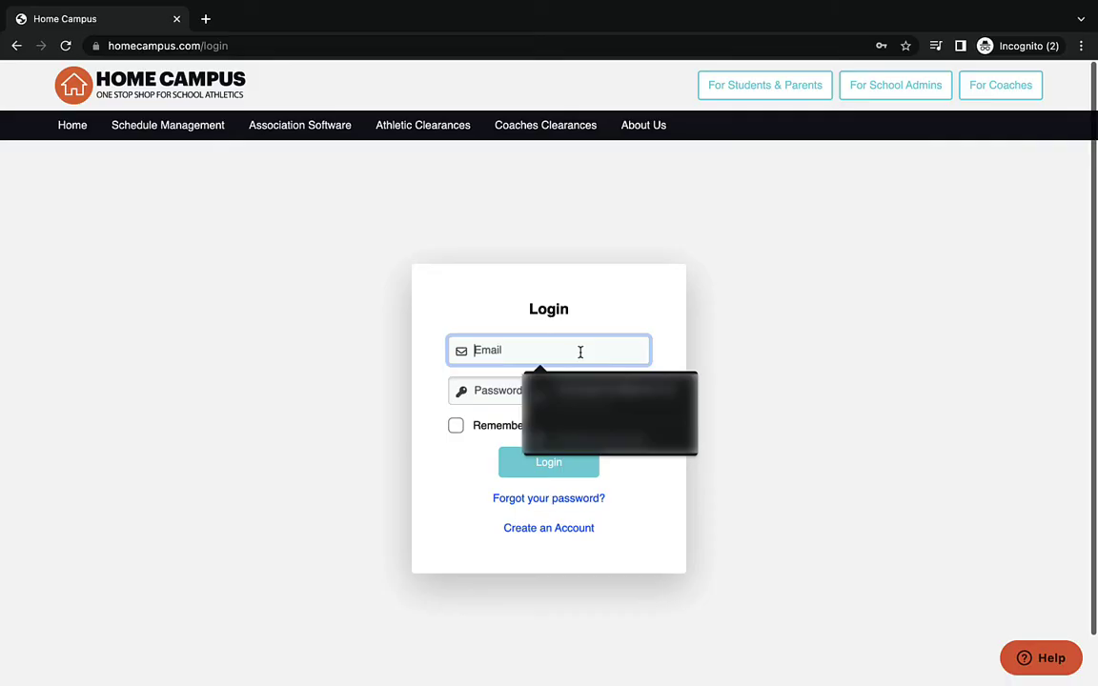
pyautogui.click(703, 356)
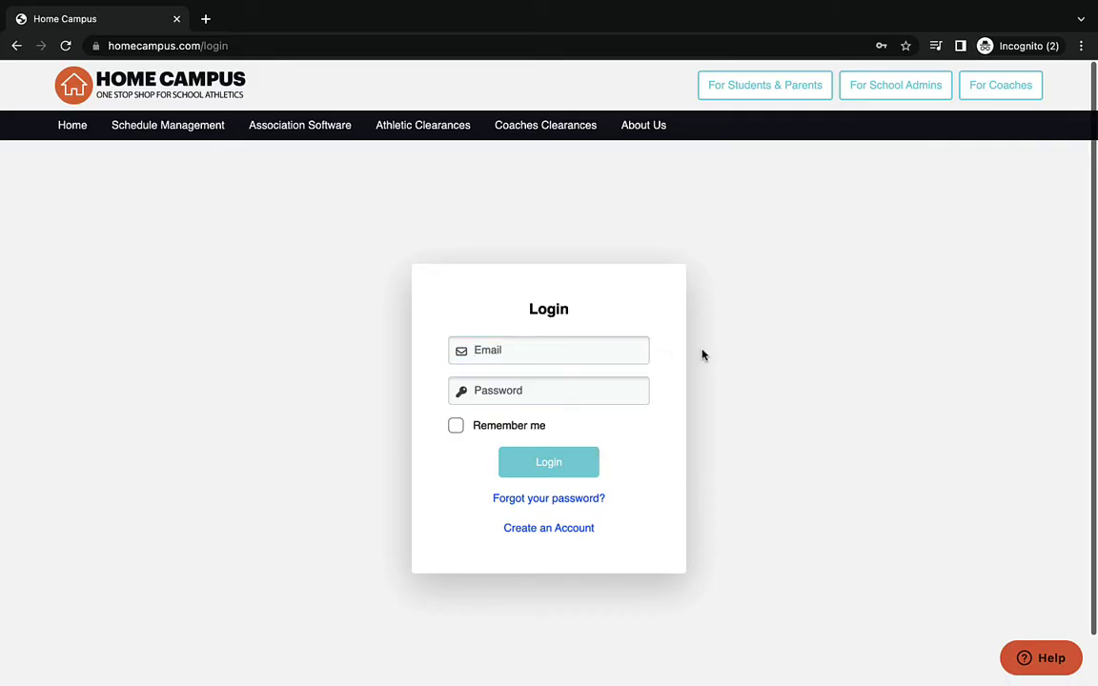
pyautogui.click(572, 350)
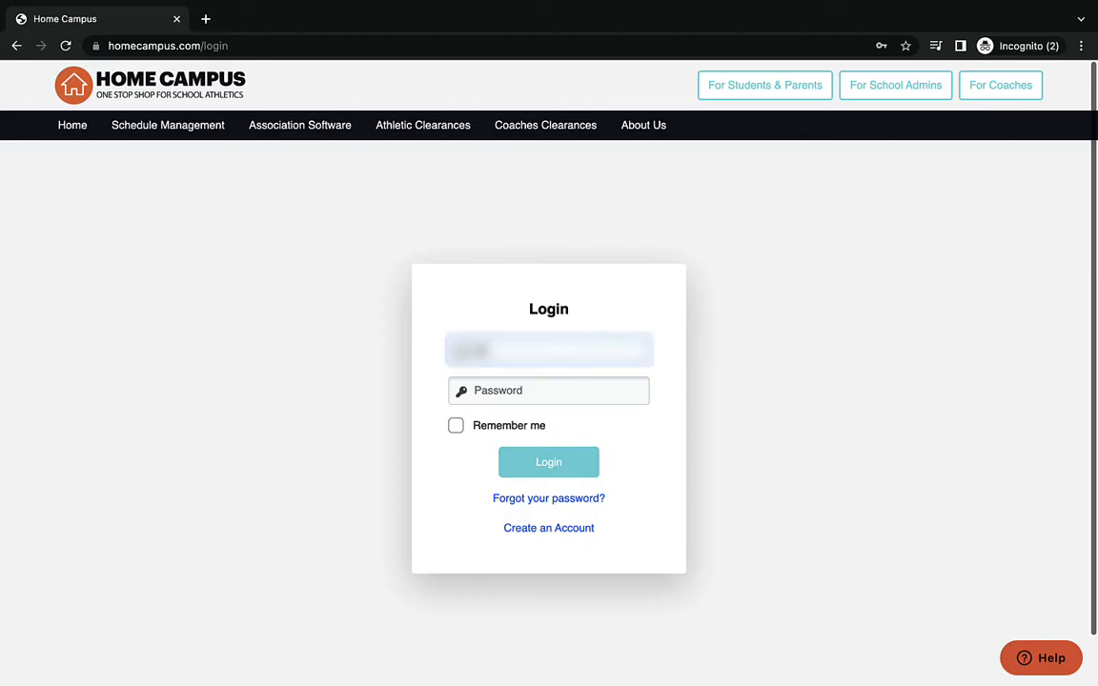
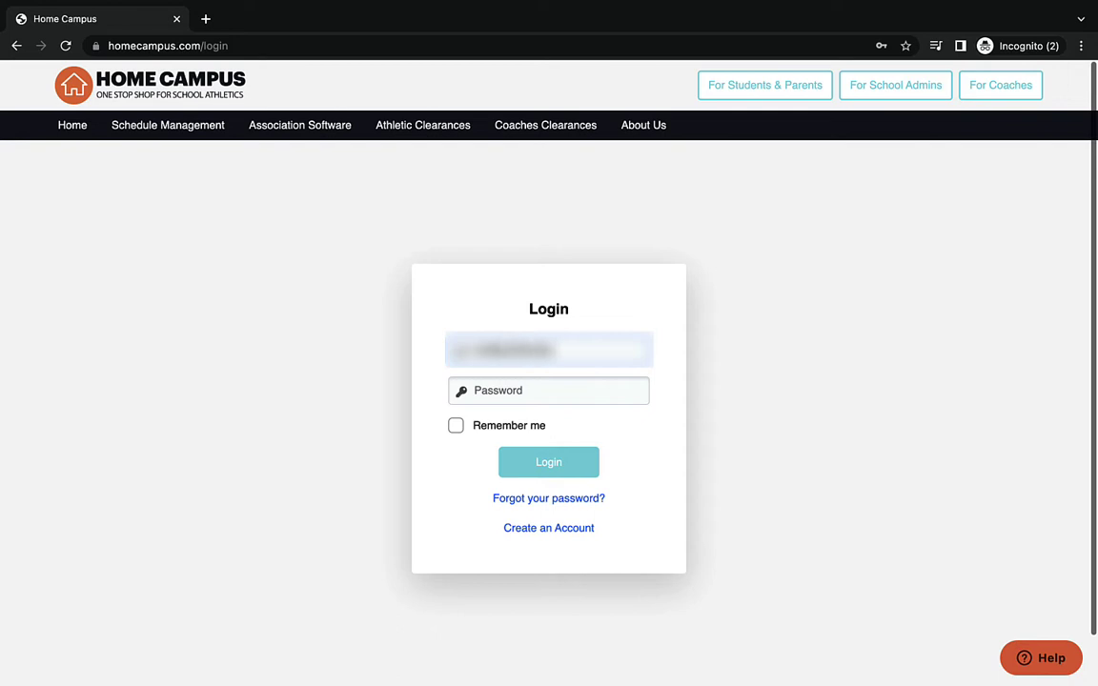
pyautogui.click(616, 394)
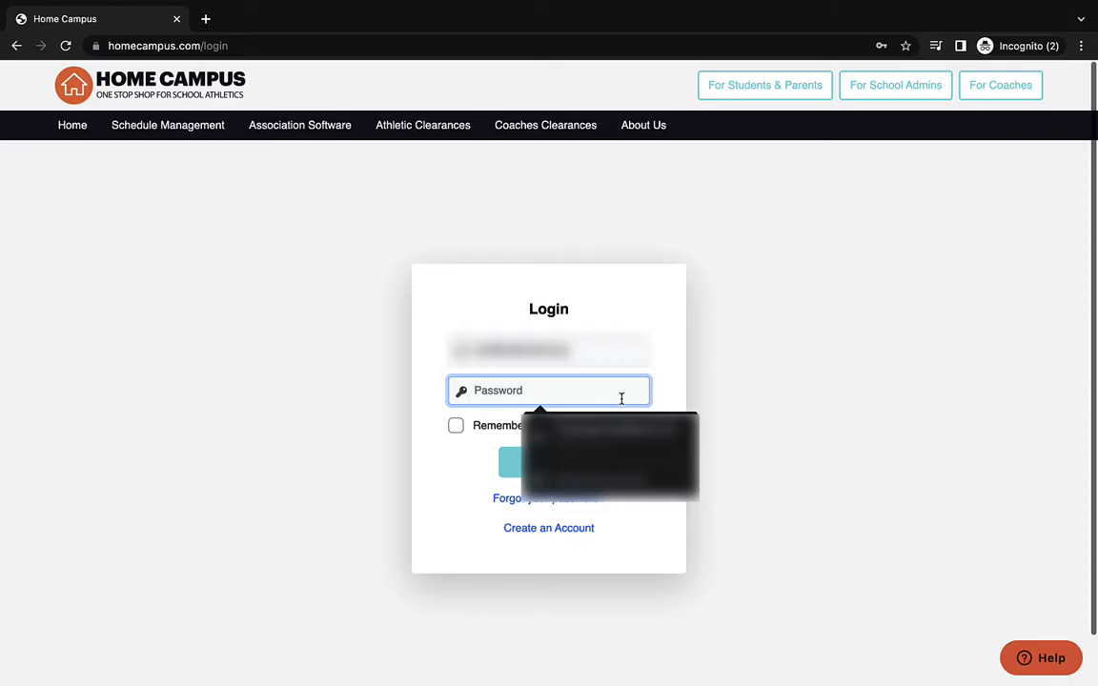
pyautogui.click(551, 529)
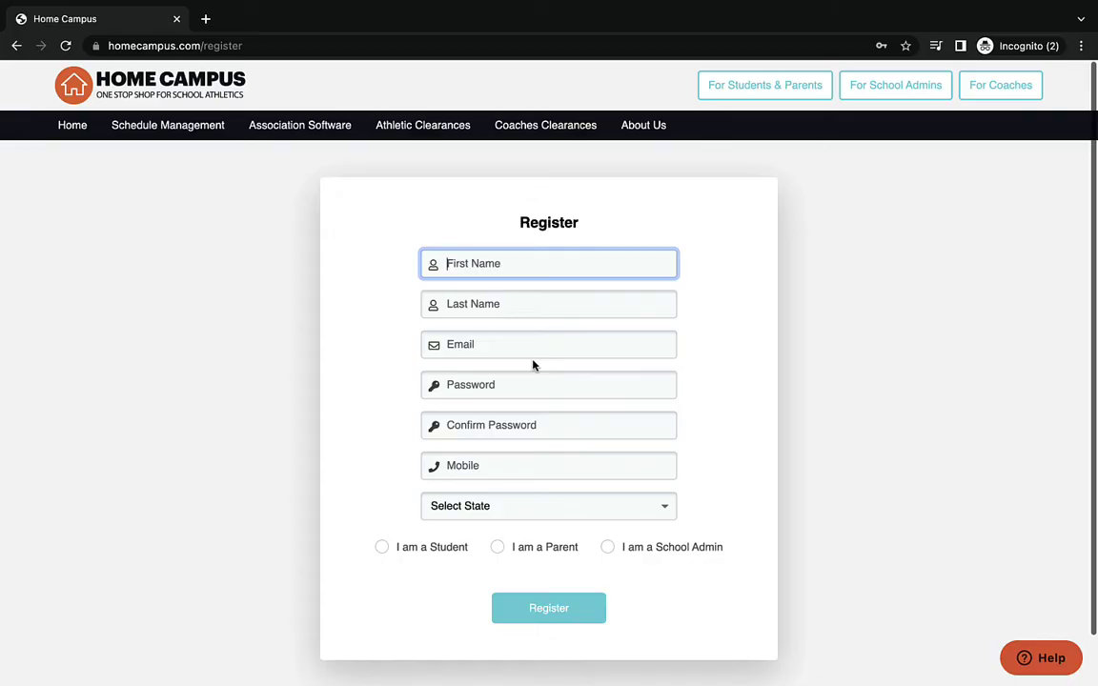
# - Fill in the student's first and last name, e-mail, matching password and mobile number
pyautogui.write('Jane')
pyautogui.click(534, 314)
pyautogui.write('Doe')
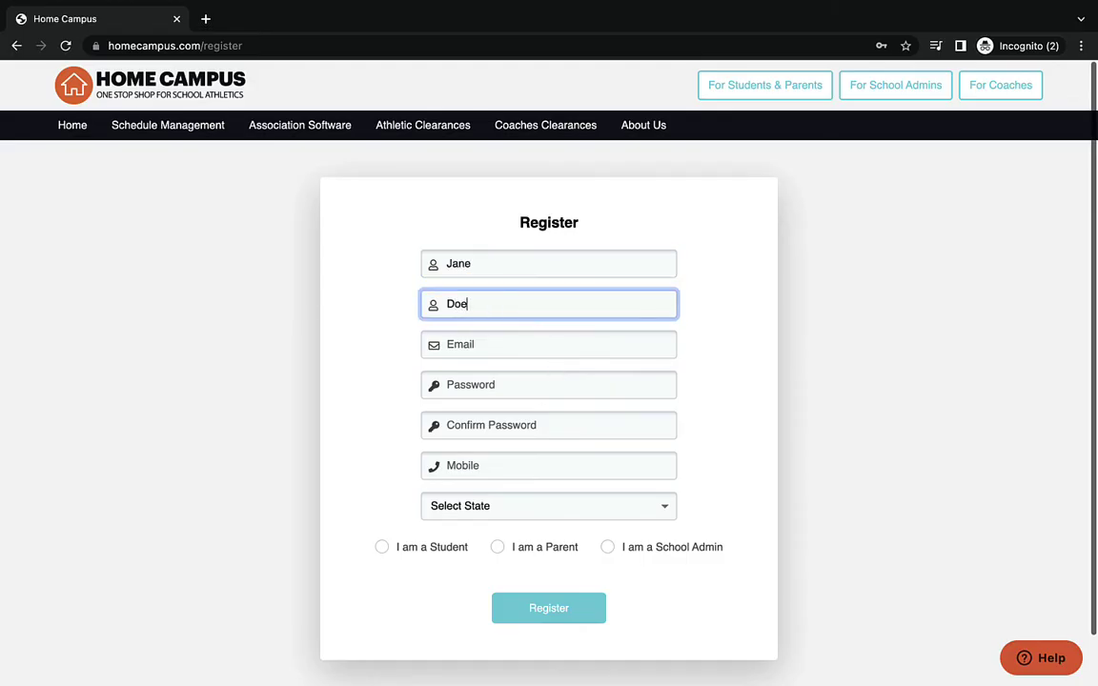
pyautogui.click(536, 349)
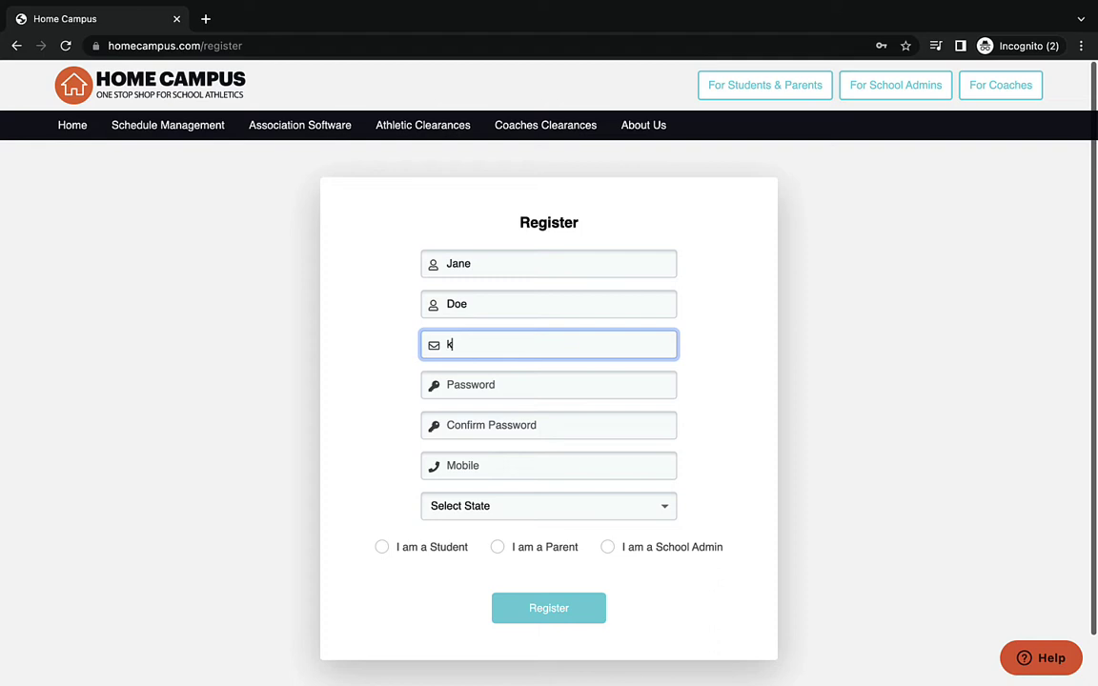
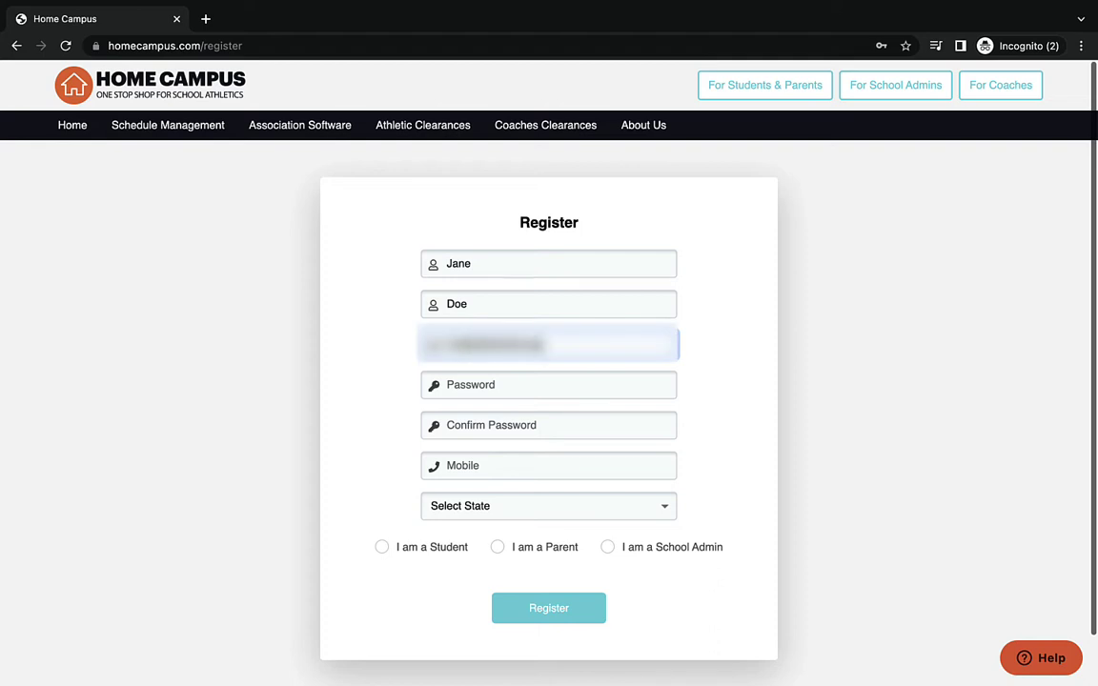
pyautogui.click(533, 382)
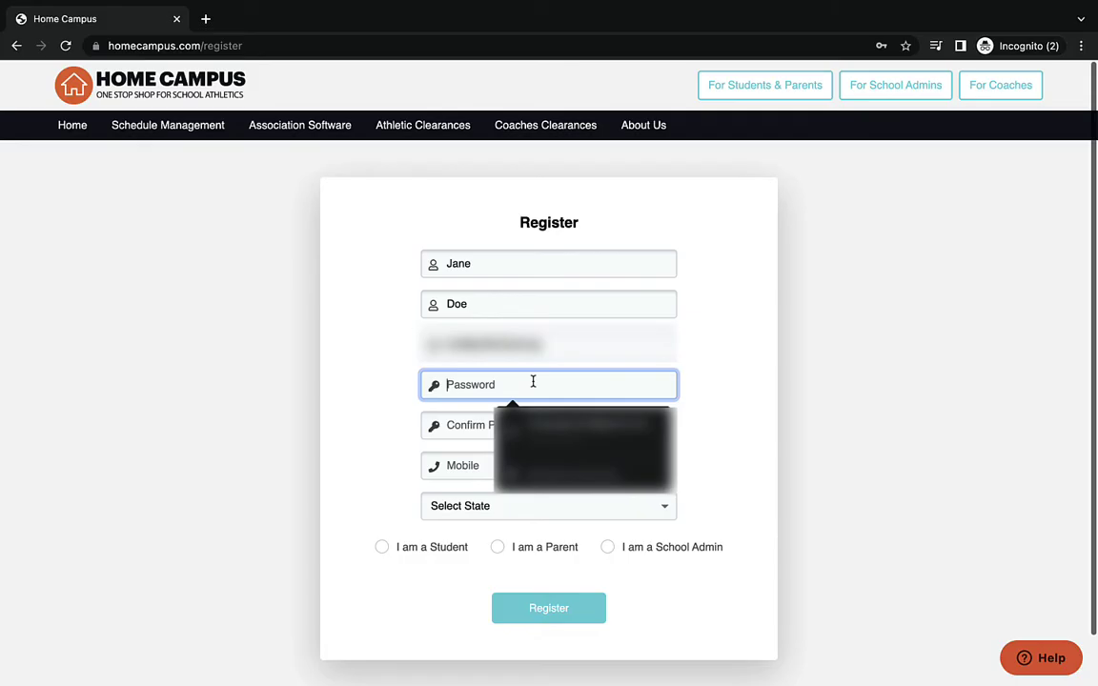
pyautogui.write('password')
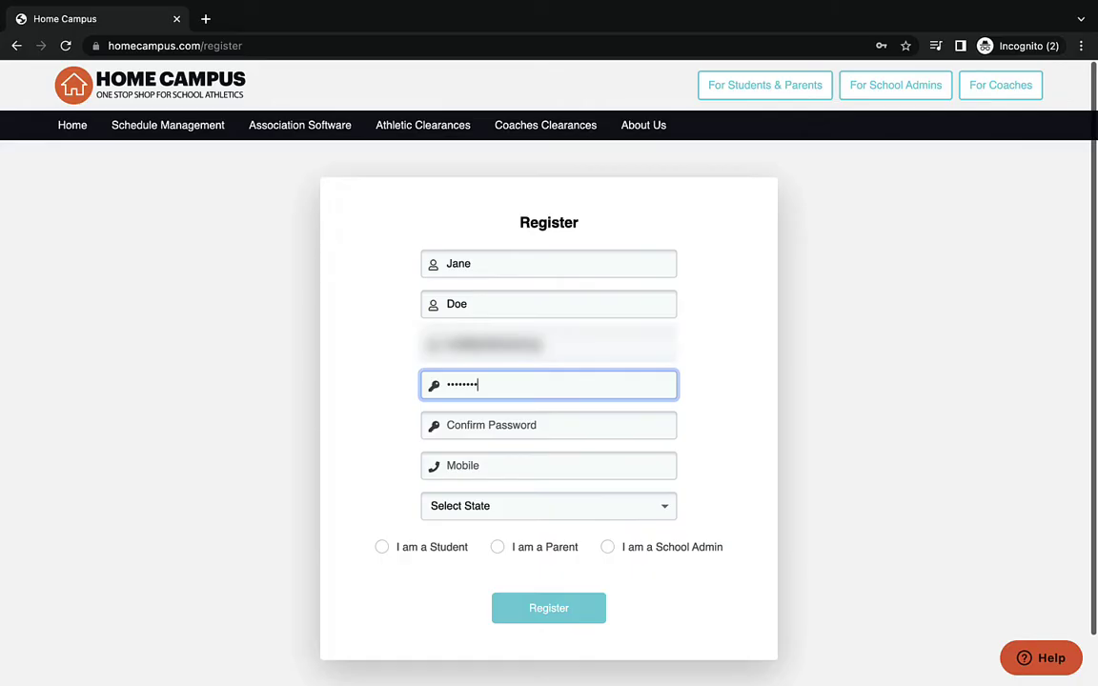
pyautogui.write('1')
pyautogui.click(542, 425)
pyautogui.write('passwo')
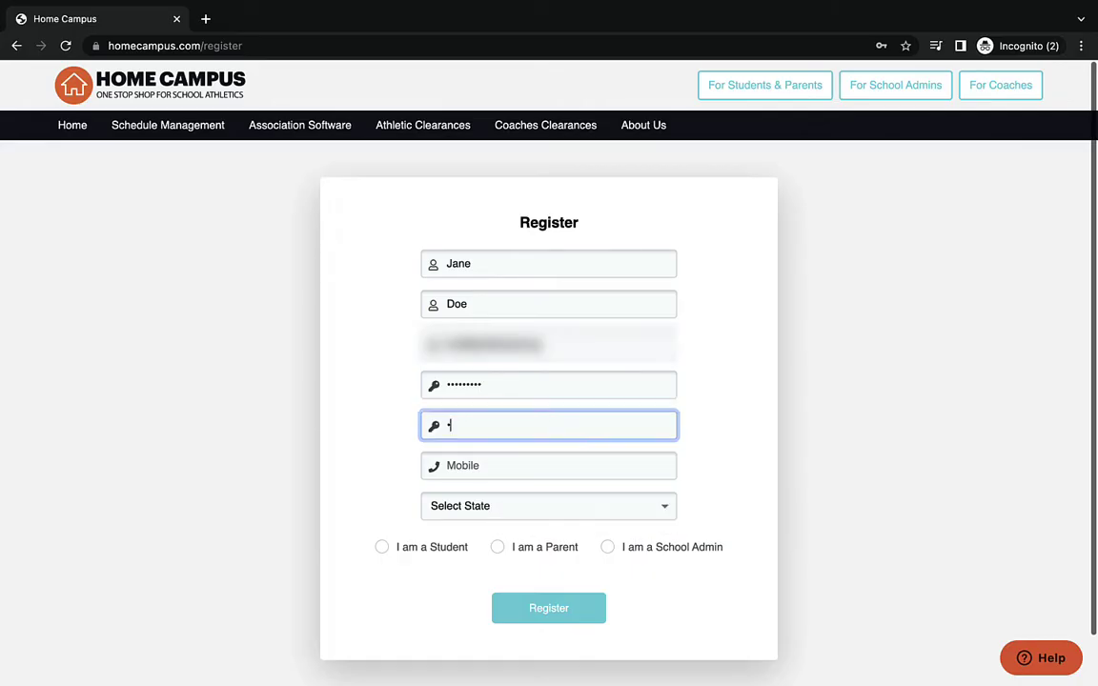
pyautogui.write('rd1')
pyautogui.click(544, 465)
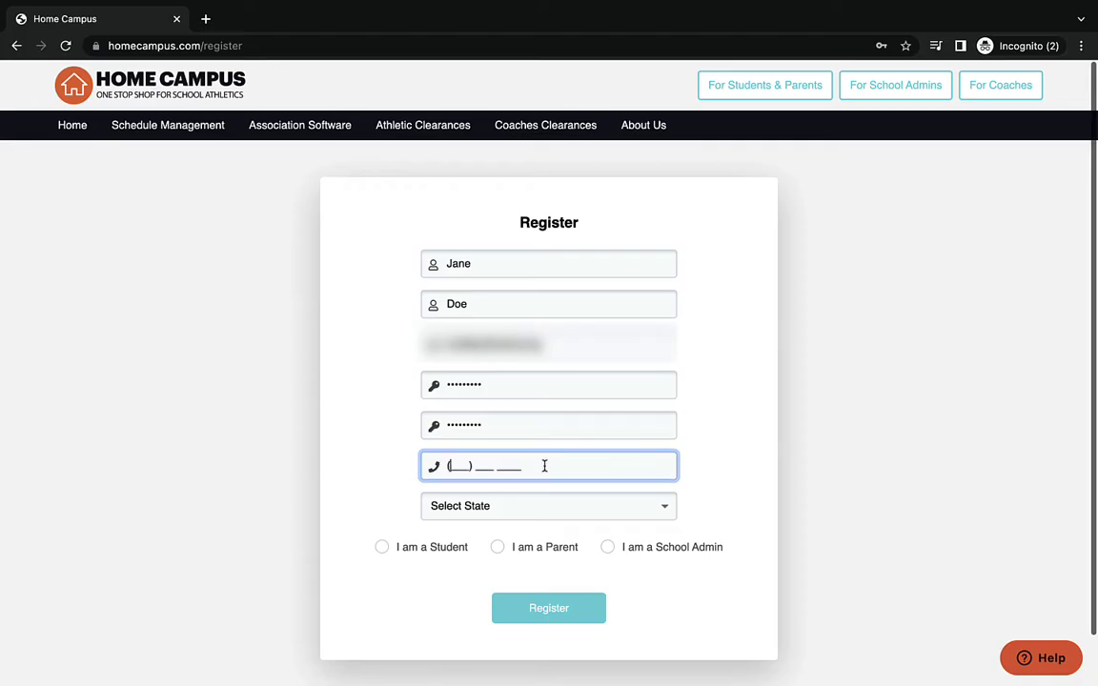
# - Select California as the state, mark the account as a student, and register
pyautogui.click(545, 508)
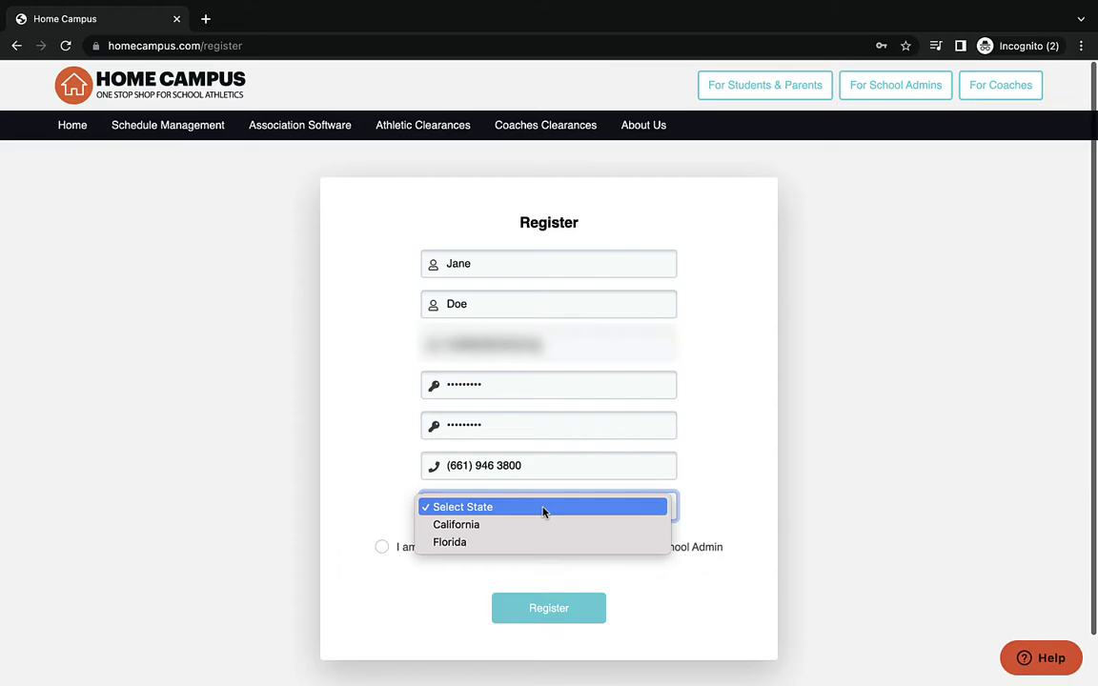
pyautogui.click(544, 523)
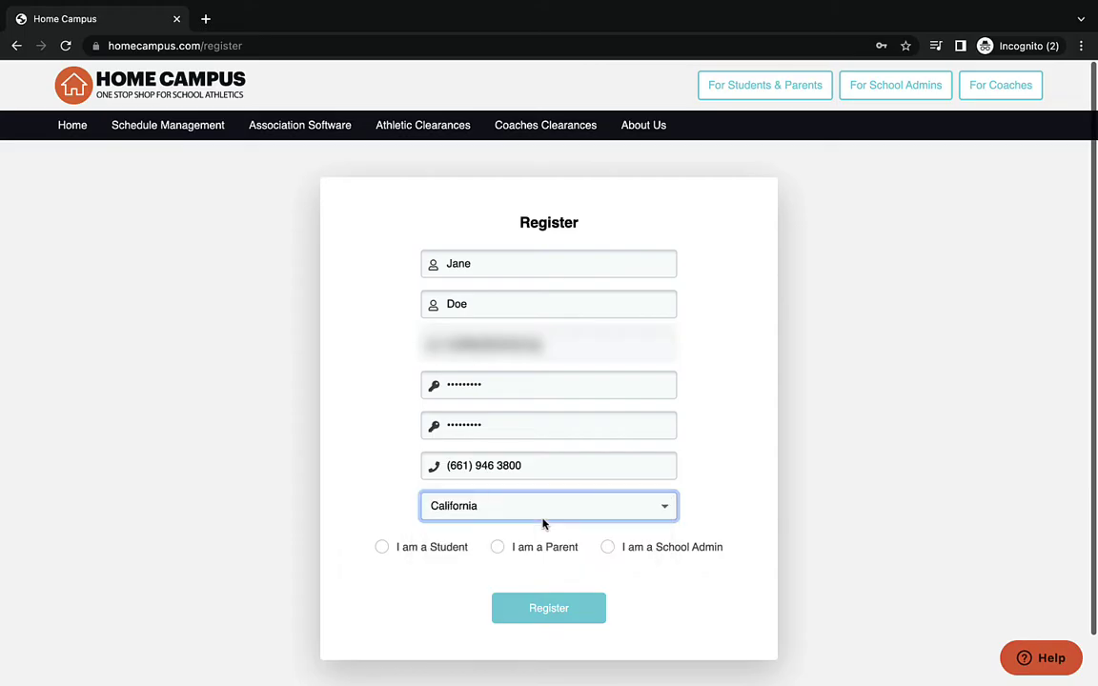
pyautogui.click(383, 549)
pyautogui.click(526, 612)
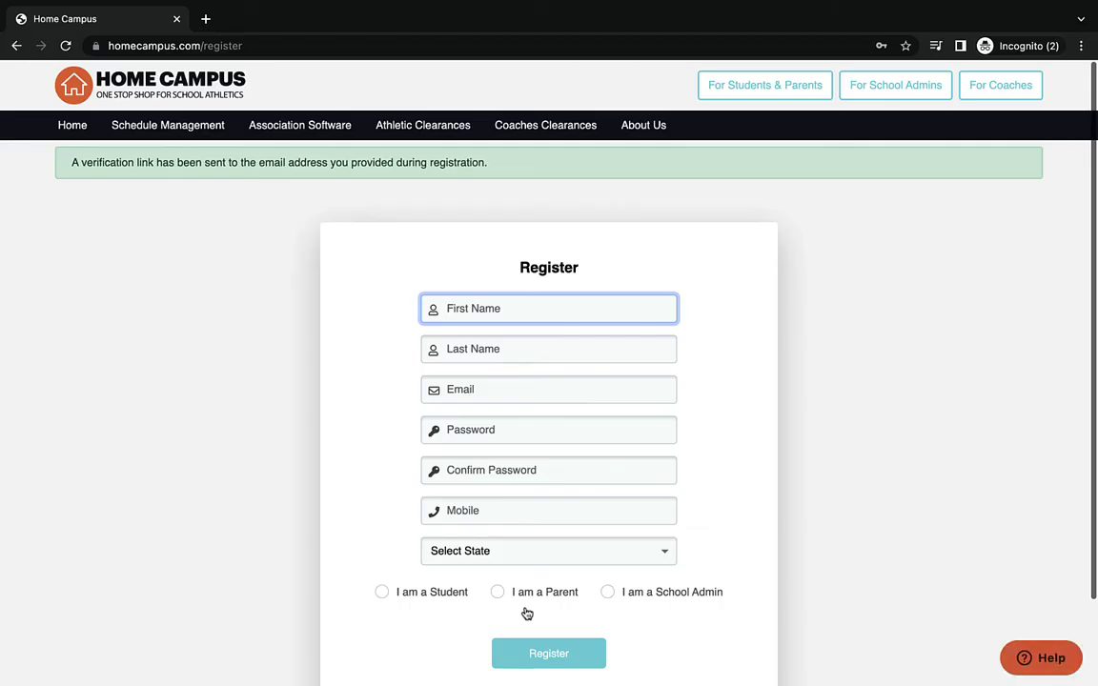
# - Log in with the new student account's password
pyautogui.scroll(-2, 527, 613)
pyautogui.scroll(2, 527, 613)
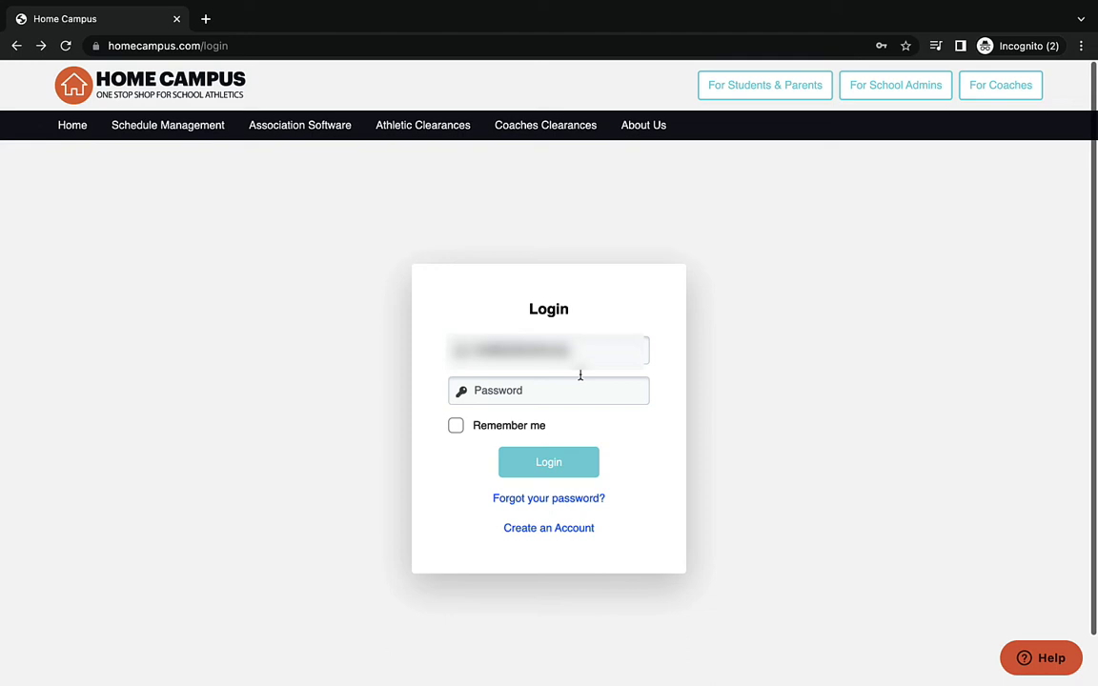
pyautogui.click(579, 383)
pyautogui.write('********')
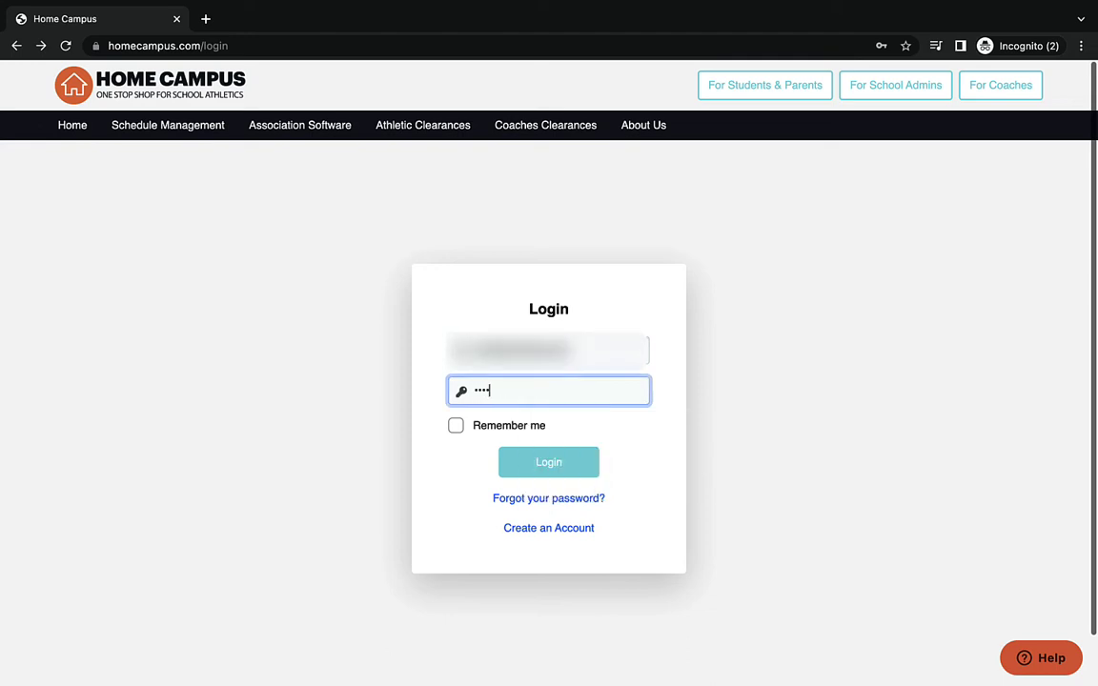
pyautogui.write('*')
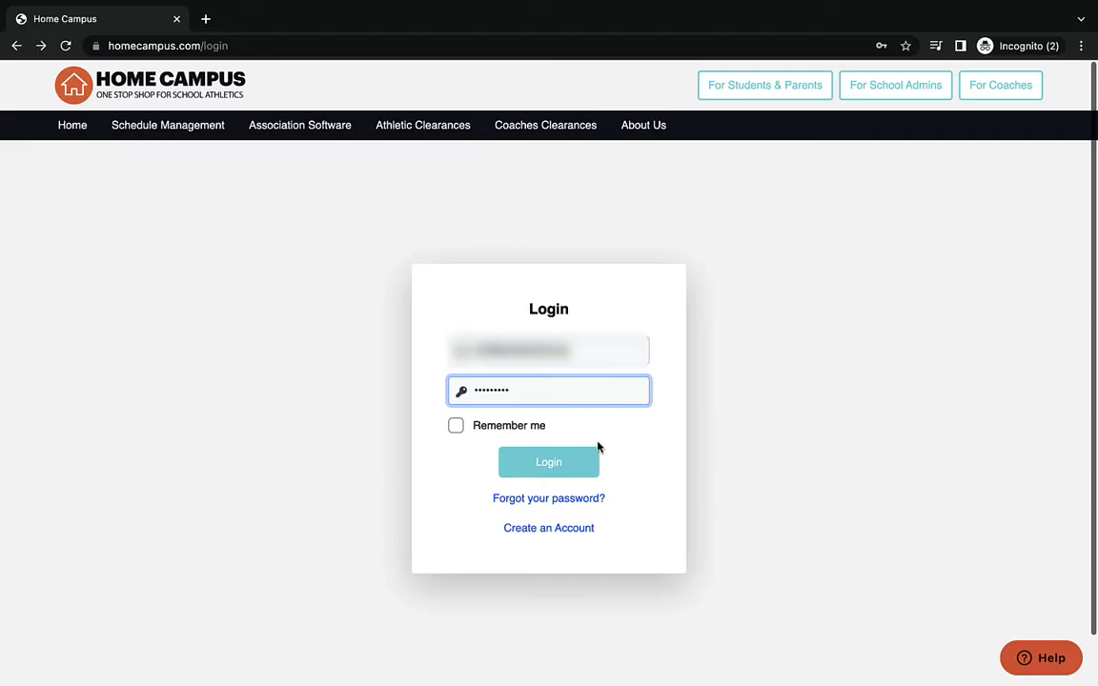
pyautogui.click(583, 466)
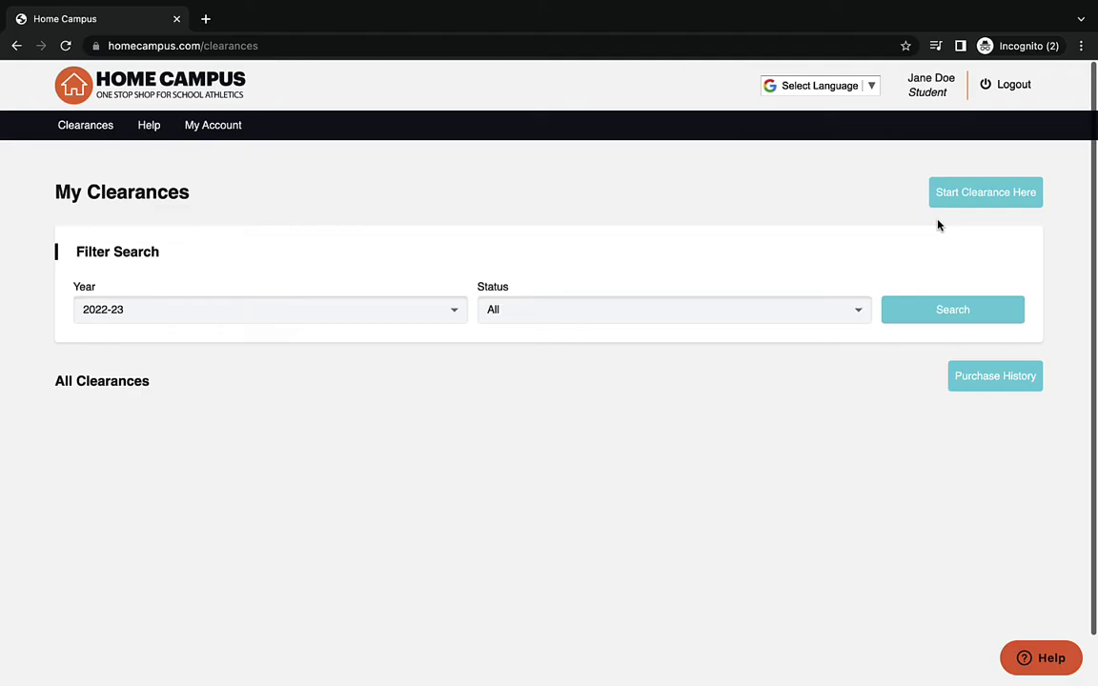
# - Start a new clearance for Eastside school in the 2022-23 school year
pyautogui.click(963, 202)
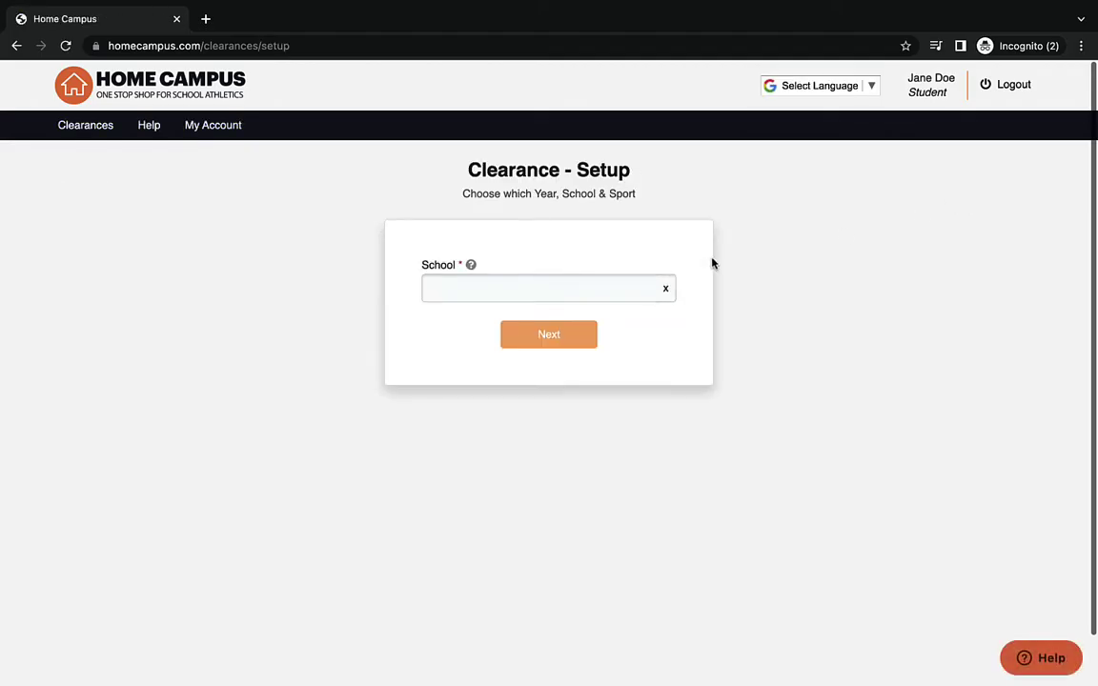
pyautogui.click(607, 290)
pyautogui.write('East')
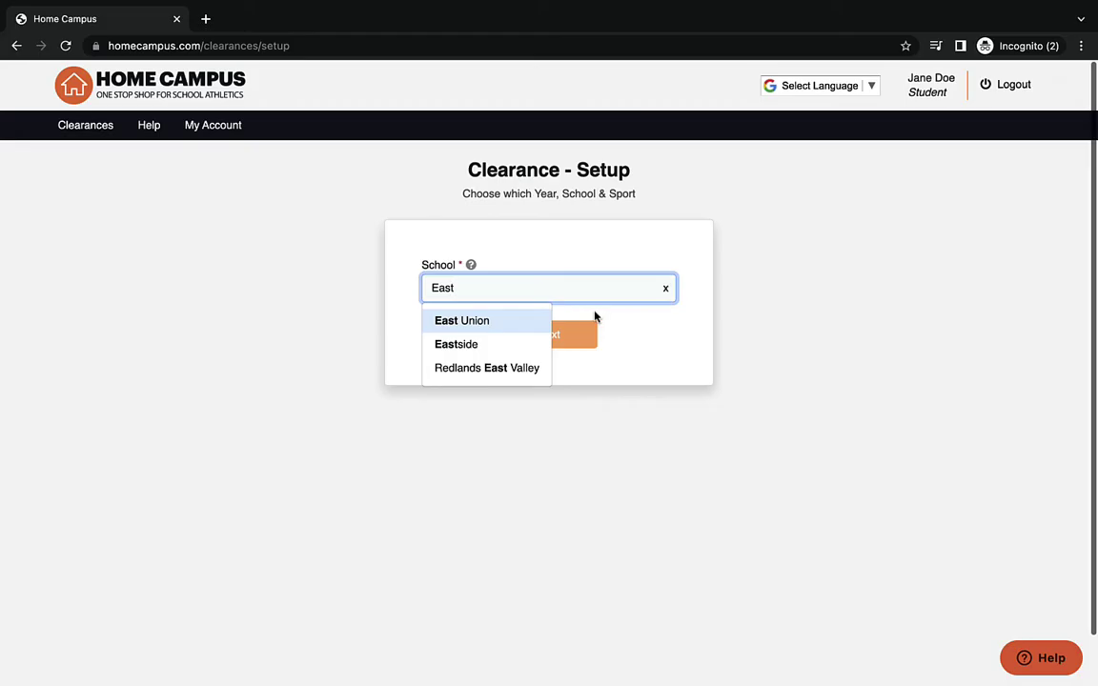
pyautogui.write('side')
pyautogui.click(519, 320)
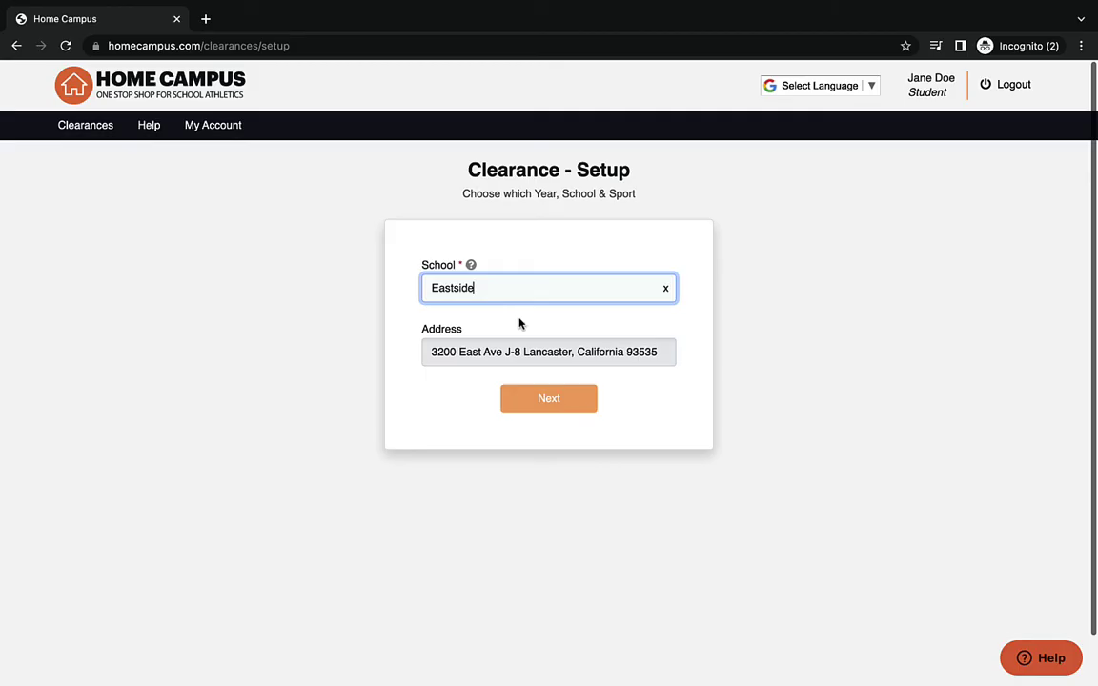
pyautogui.click(509, 417)
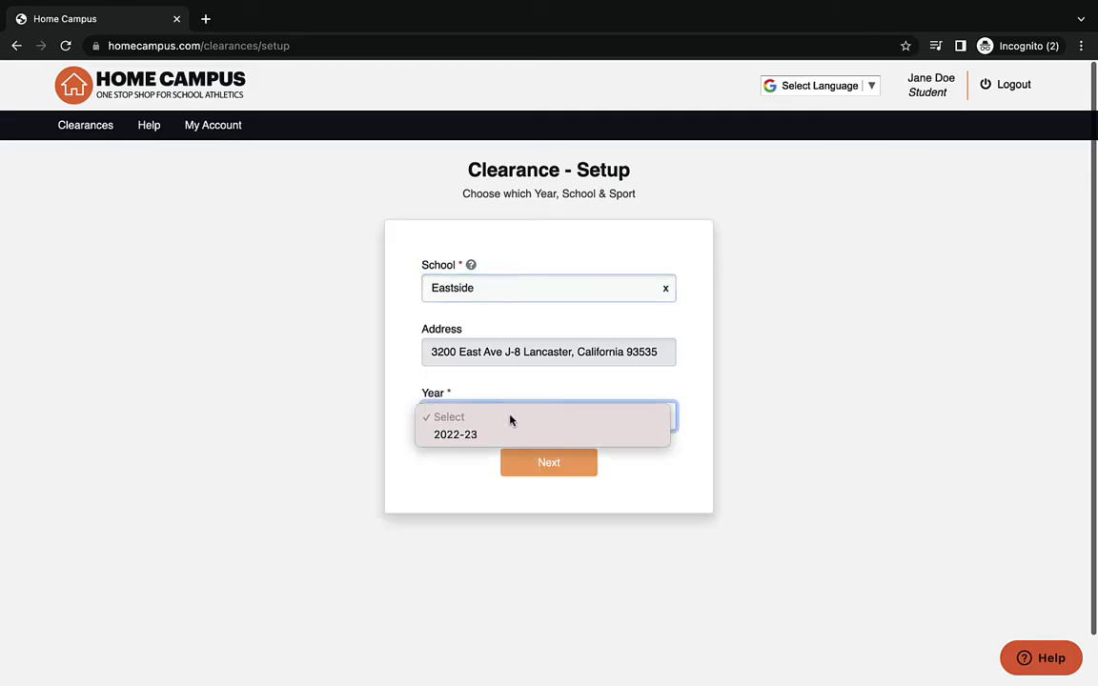
pyautogui.click(511, 441)
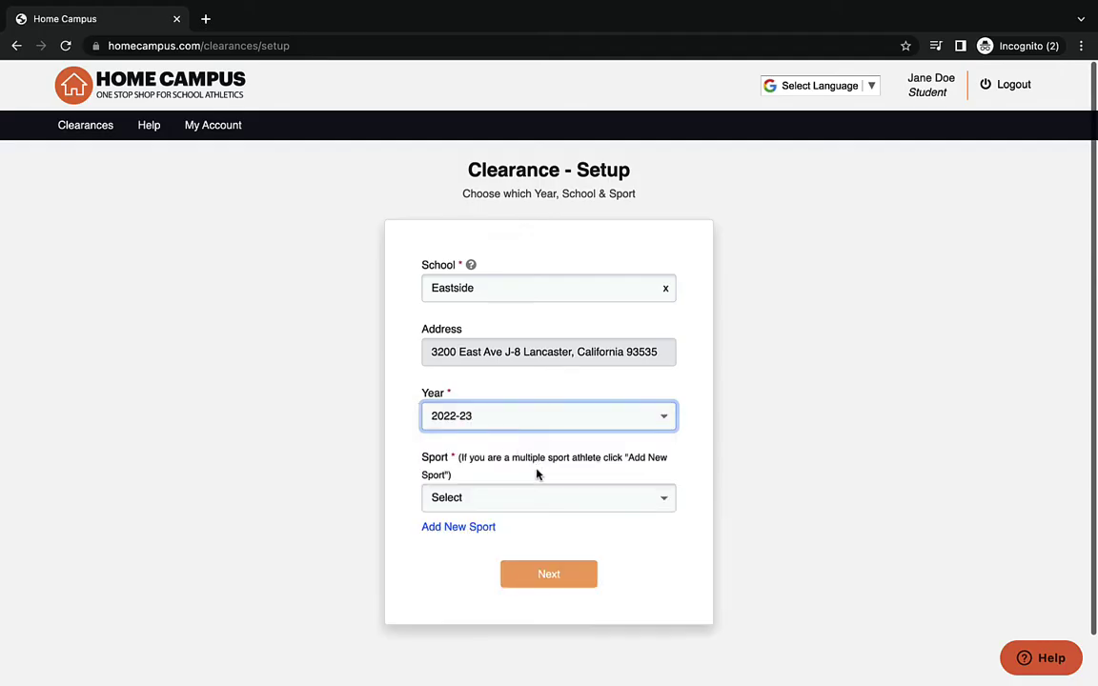
# - Add Cross Country, COED and Track & Field, COED as sports and continue
pyautogui.click(537, 506)
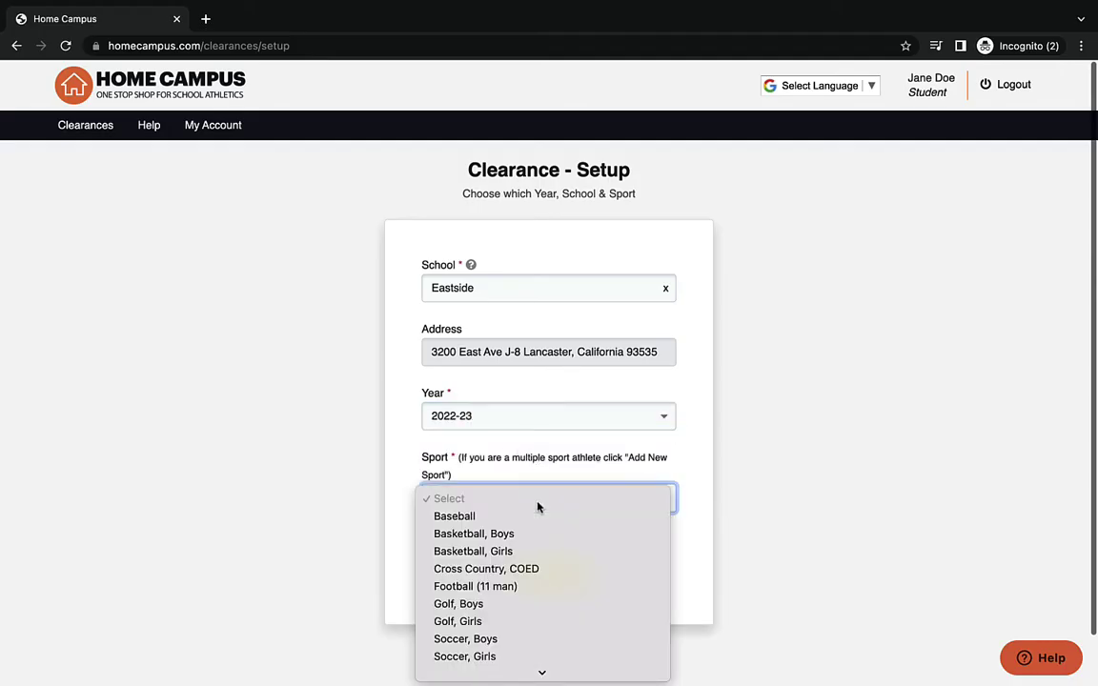
pyautogui.click(541, 569)
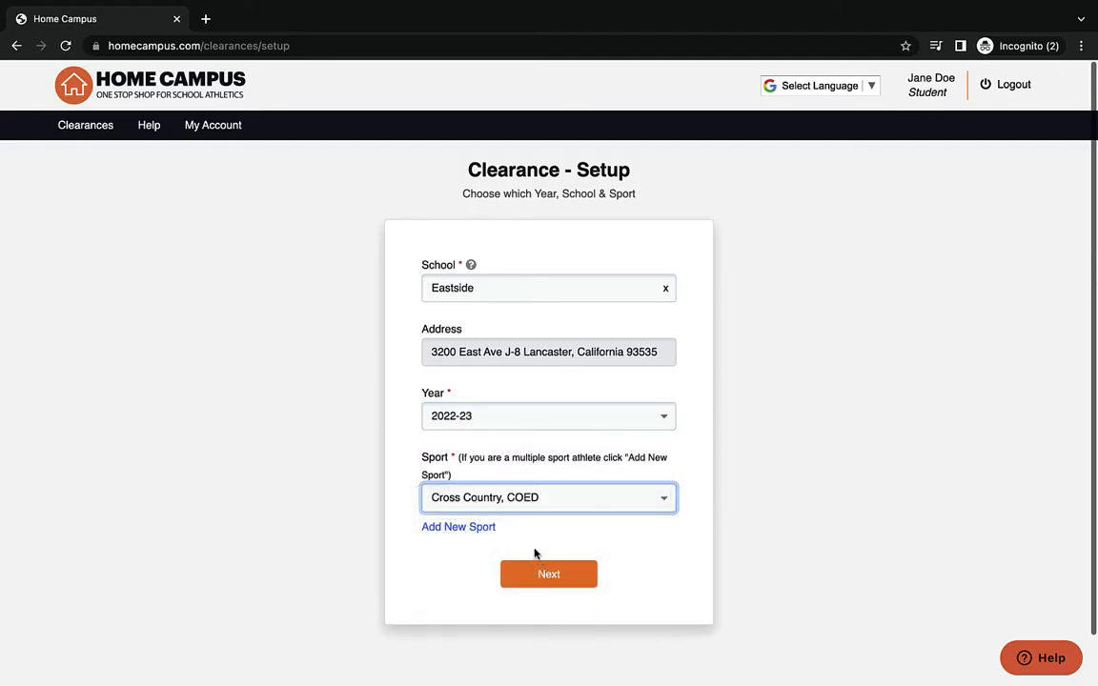
pyautogui.click(471, 528)
pyautogui.click(486, 562)
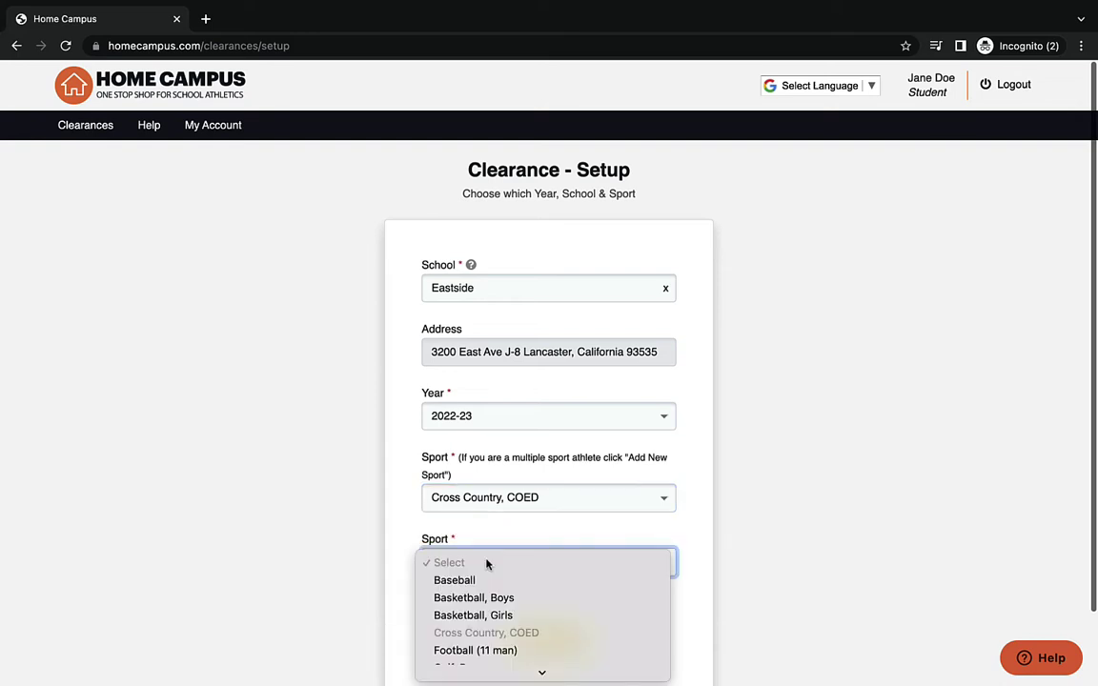
pyautogui.scroll(-5, 497, 593)
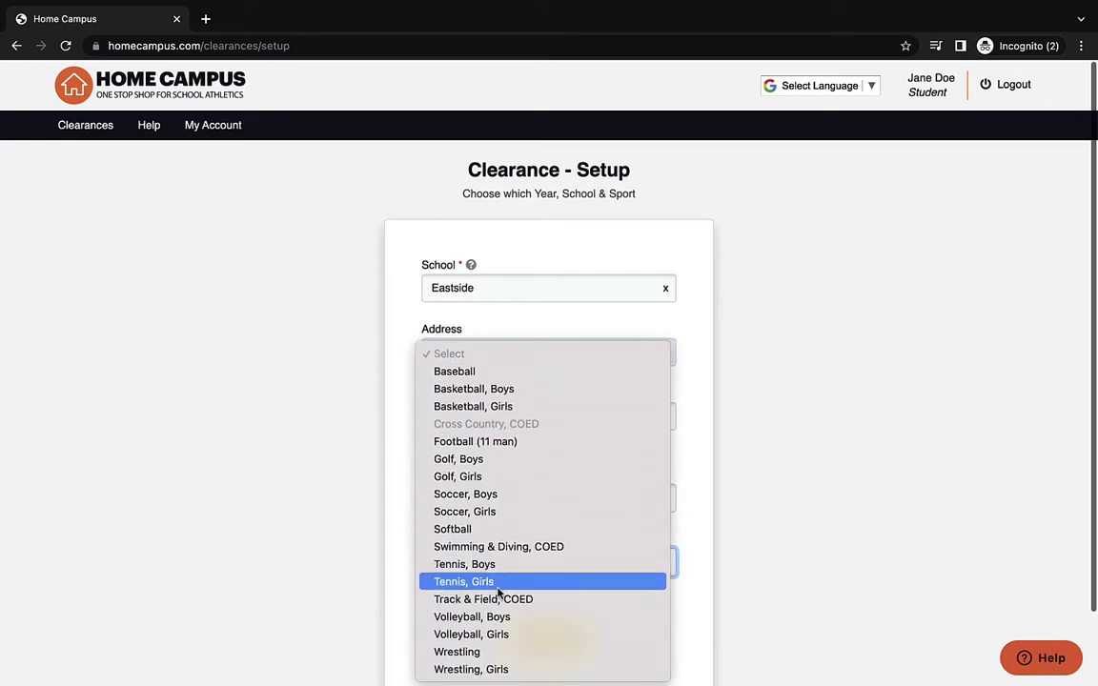
pyautogui.click(501, 597)
pyautogui.click(532, 645)
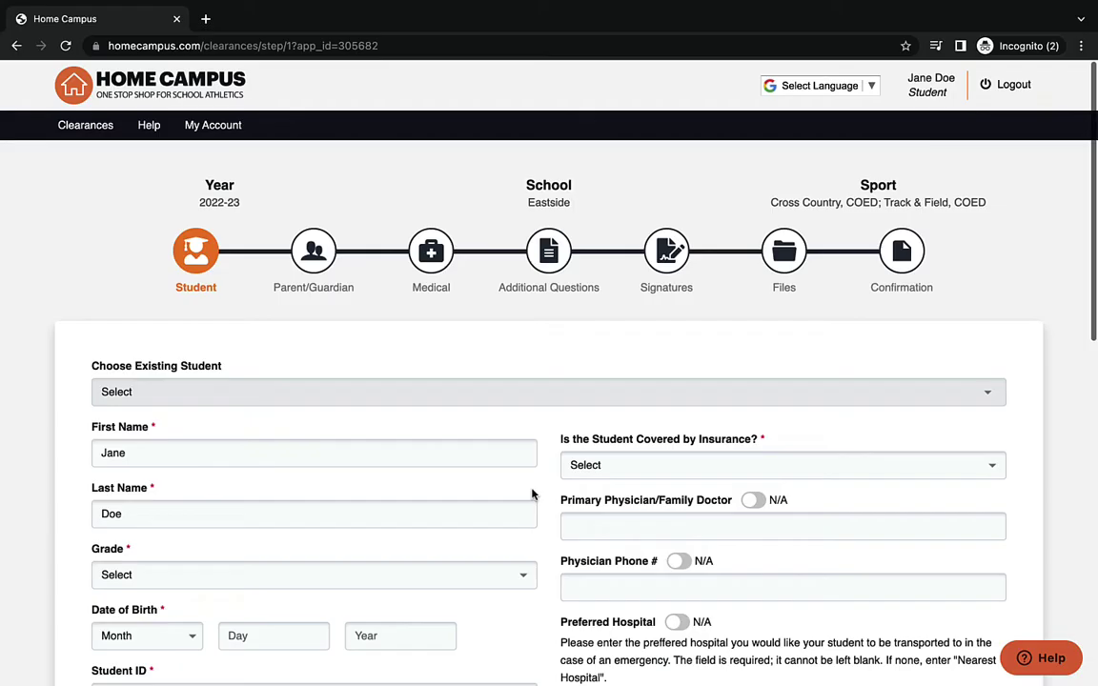
# - Set grade 11 and birth date May 20, 2005
pyautogui.scroll(-3, 532, 494)
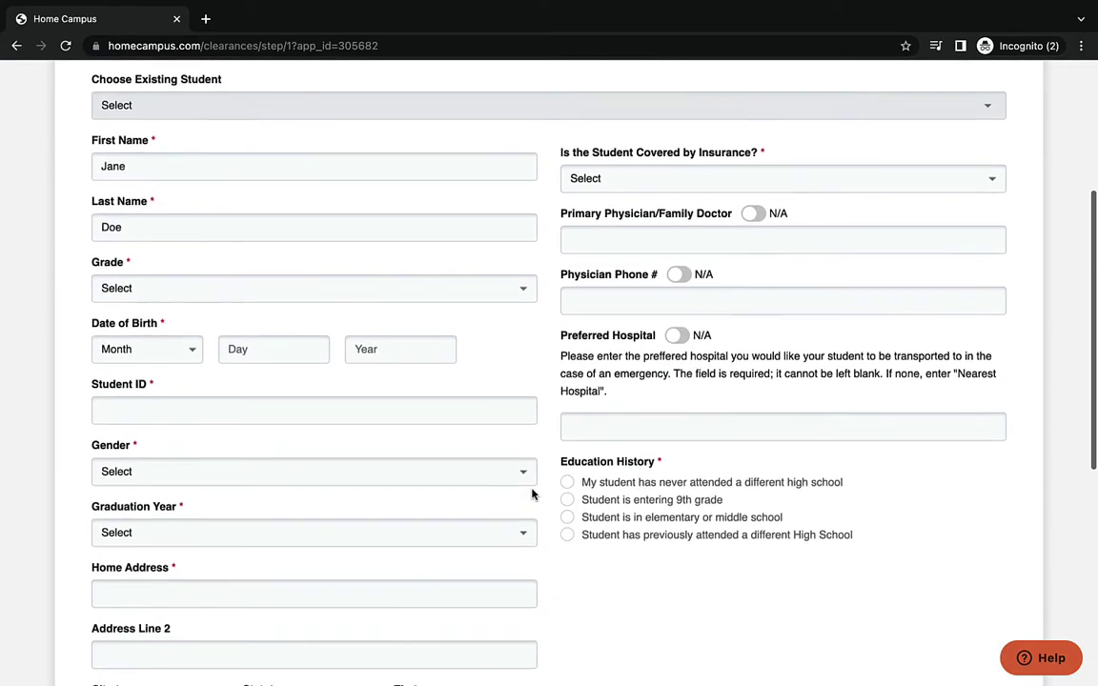
pyautogui.click(375, 283)
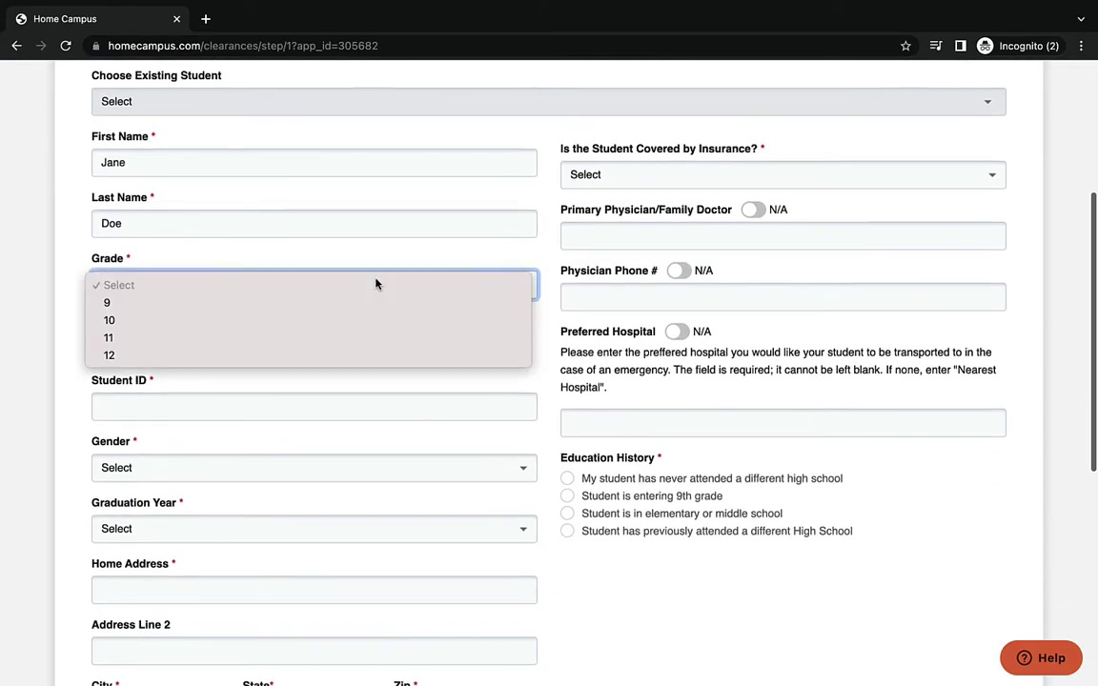
pyautogui.click(381, 345)
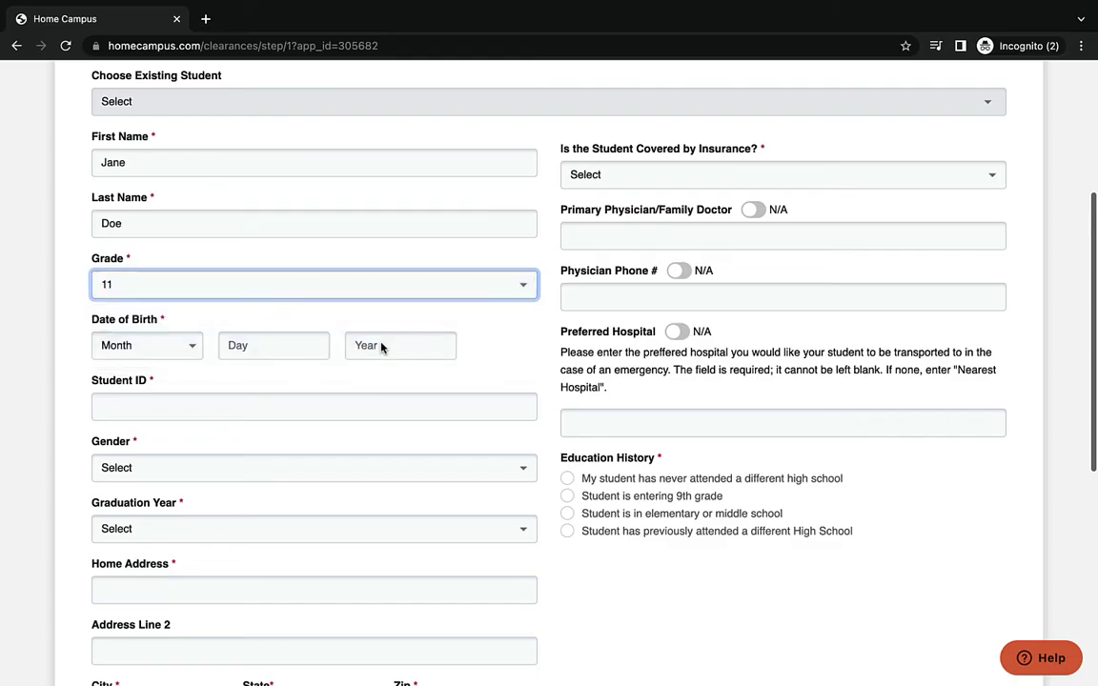
pyautogui.click(184, 349)
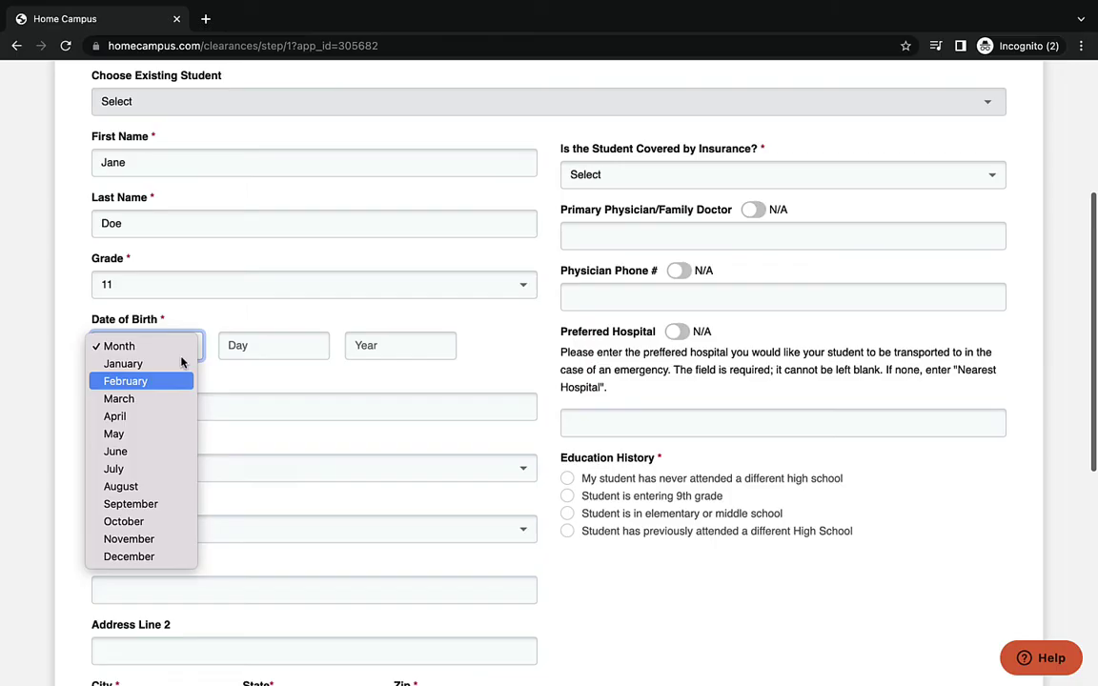
pyautogui.click(180, 432)
pyautogui.click(267, 345)
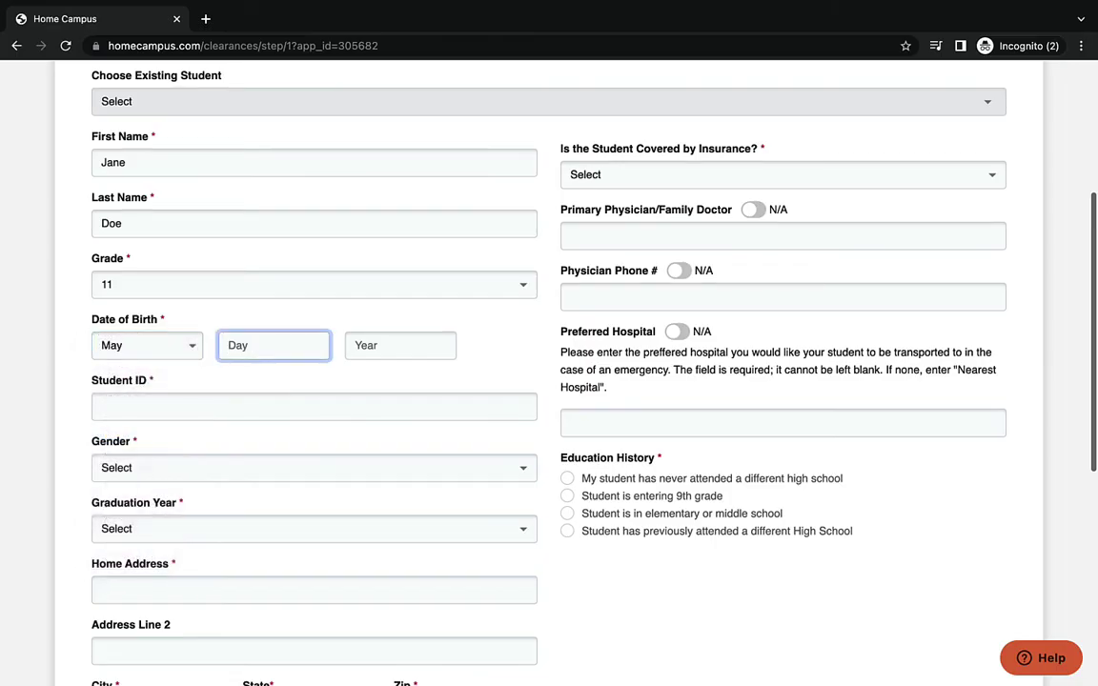
pyautogui.write('20')
pyautogui.click(389, 346)
pyautogui.write('2')
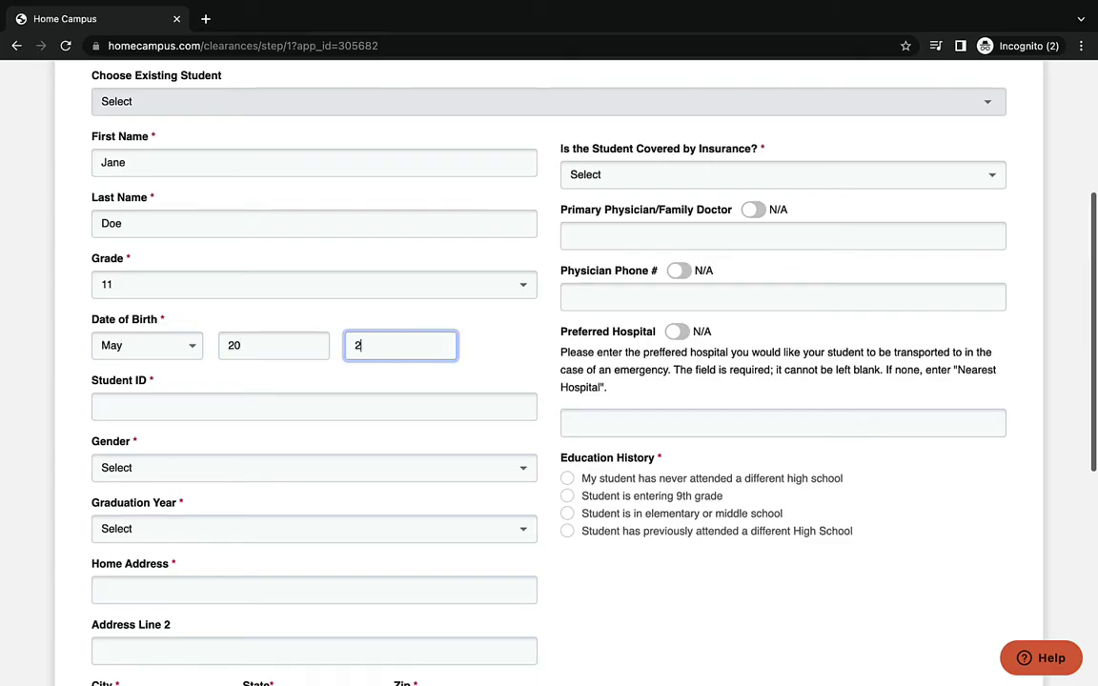
pyautogui.write('005')
# - Enter the student ID, choose Female gender and graduation year 2023
pyautogui.click(321, 405)
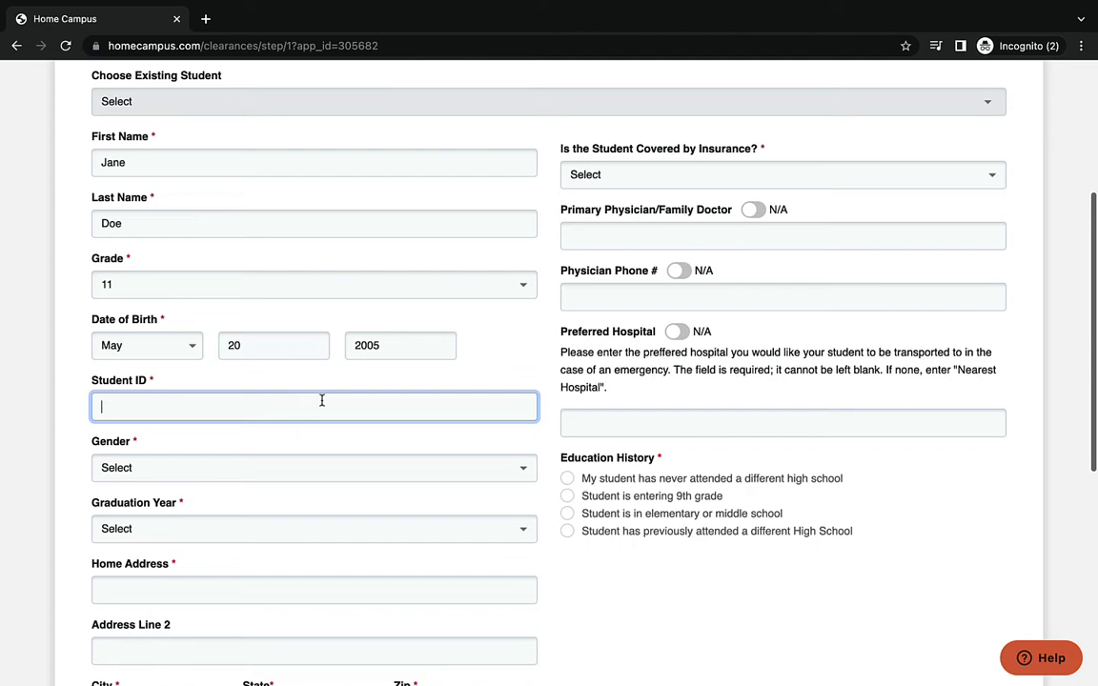
pyautogui.write('168110')
pyautogui.click(318, 468)
pyautogui.click(318, 503)
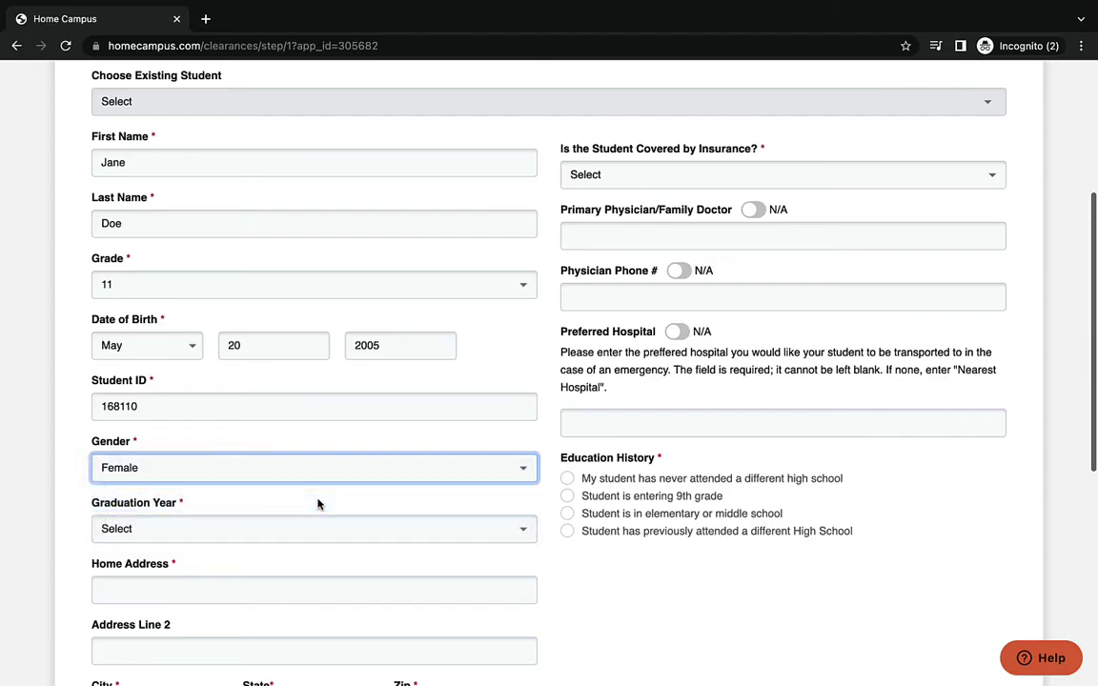
pyautogui.click(314, 529)
pyautogui.click(313, 564)
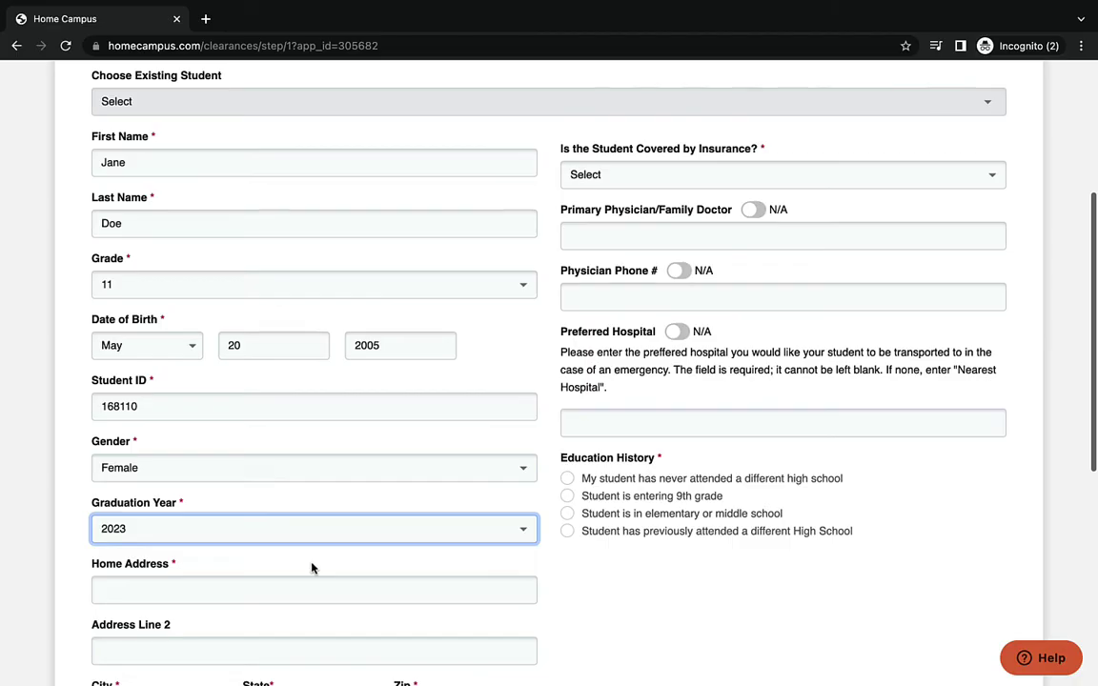
# - Type the student's home street address, correcting the unit number
pyautogui.scroll(-2, 311, 568)
pyautogui.press('Tab')
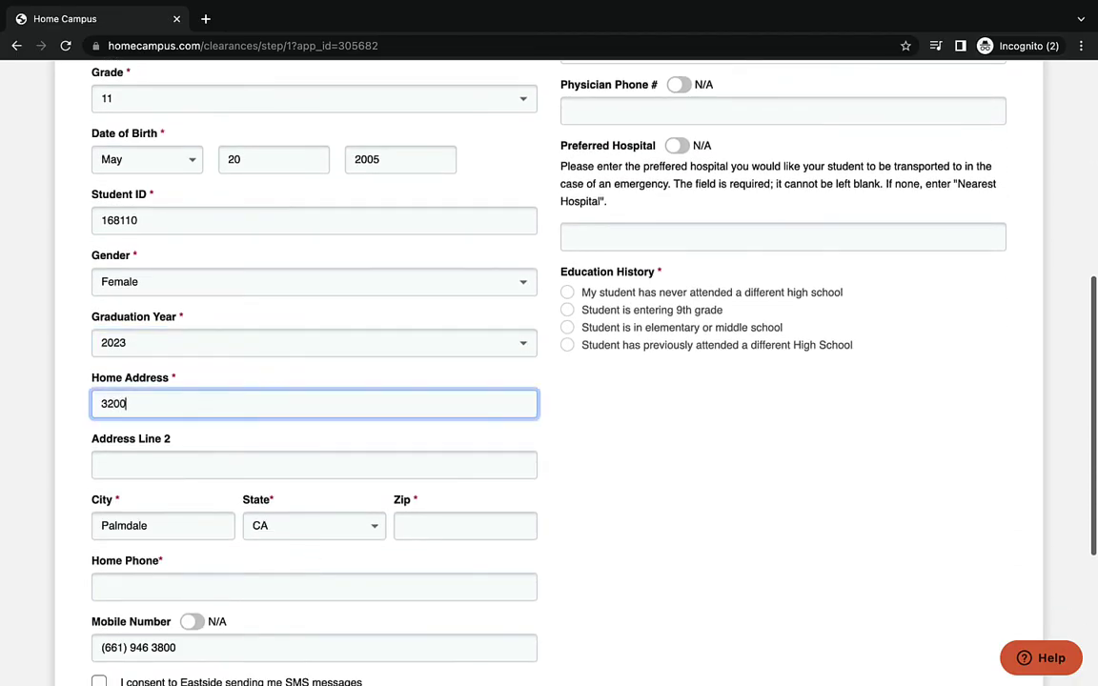
pyautogui.press('Left')
# - Change the city from Palmdale to Lancaster, then enter the zip code and home phone
pyautogui.click(147, 526)
pyautogui.doubleClick(147, 526)
pyautogui.write('Lanca')
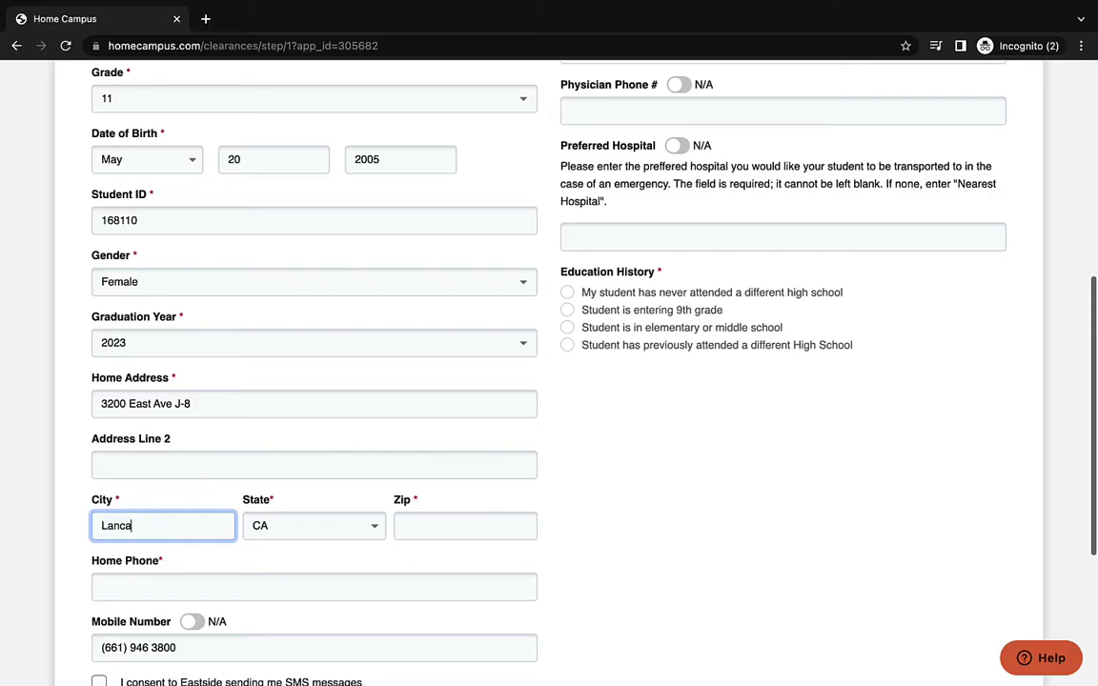
pyautogui.write('ster')
pyautogui.click(412, 526)
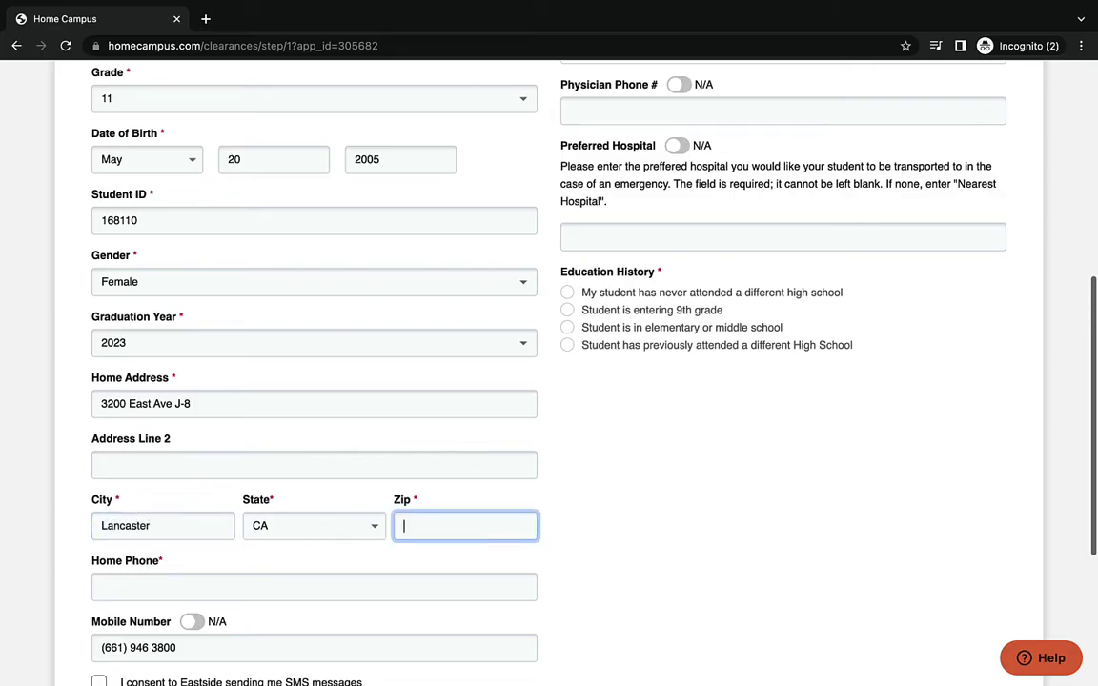
pyautogui.write('93535')
pyautogui.click(306, 588)
pyautogui.scroll(-2, 306, 588)
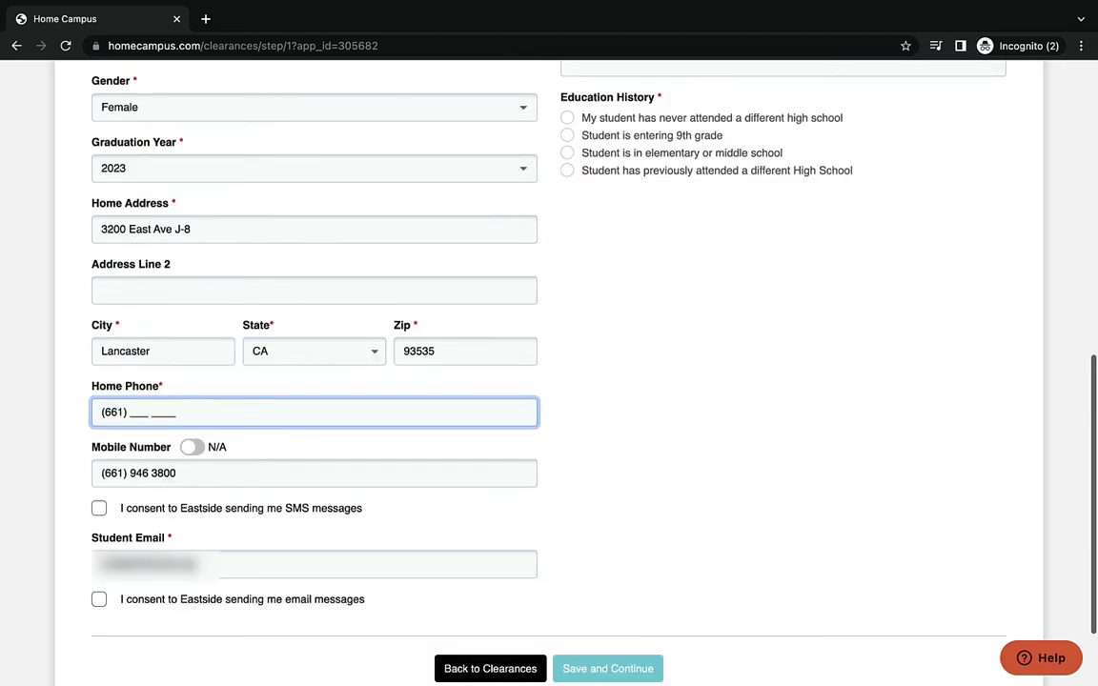
# - Answer No to insurance coverage and mark physician, physician phone and hospital as N/A
pyautogui.scroll(6, 65, 615)
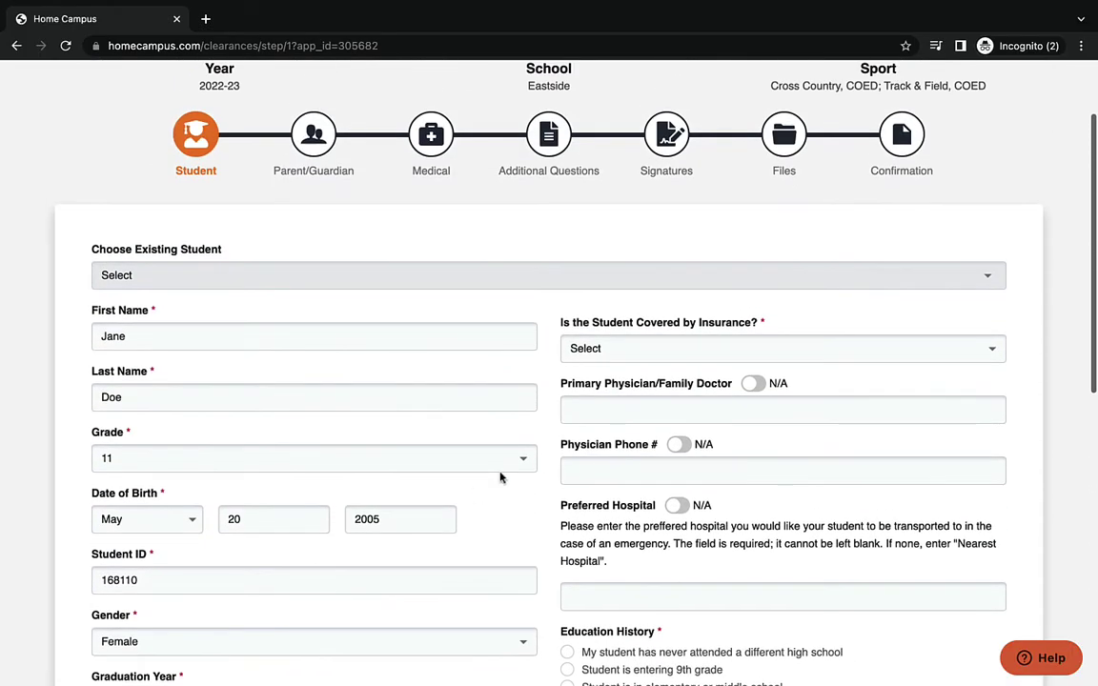
pyautogui.click(596, 349)
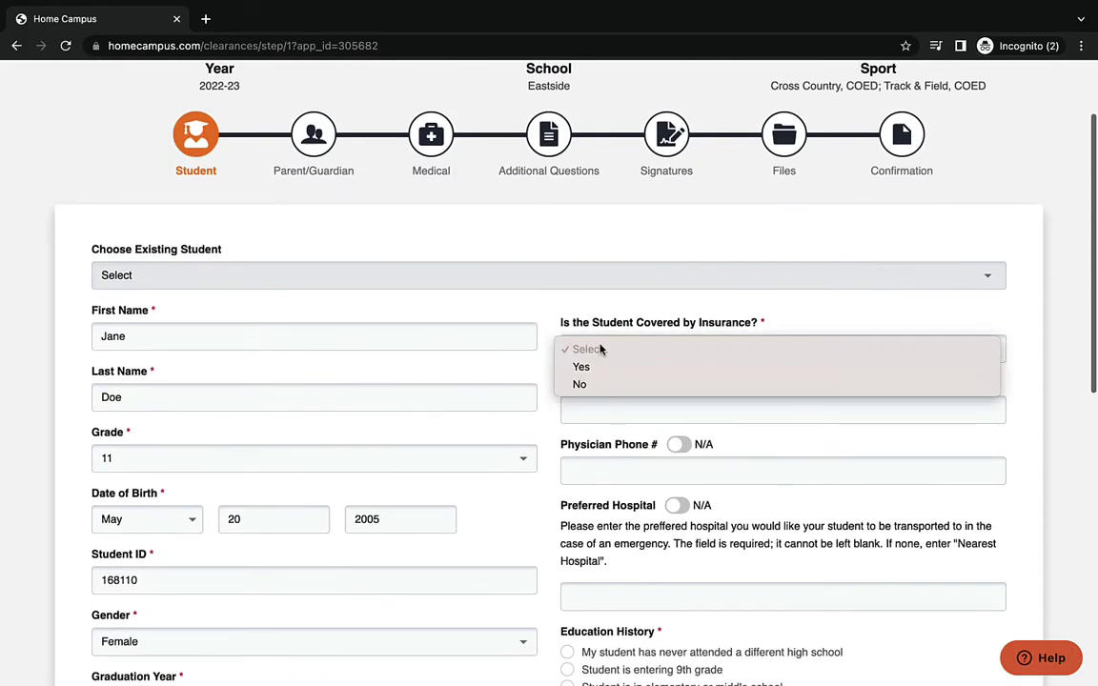
pyautogui.click(602, 385)
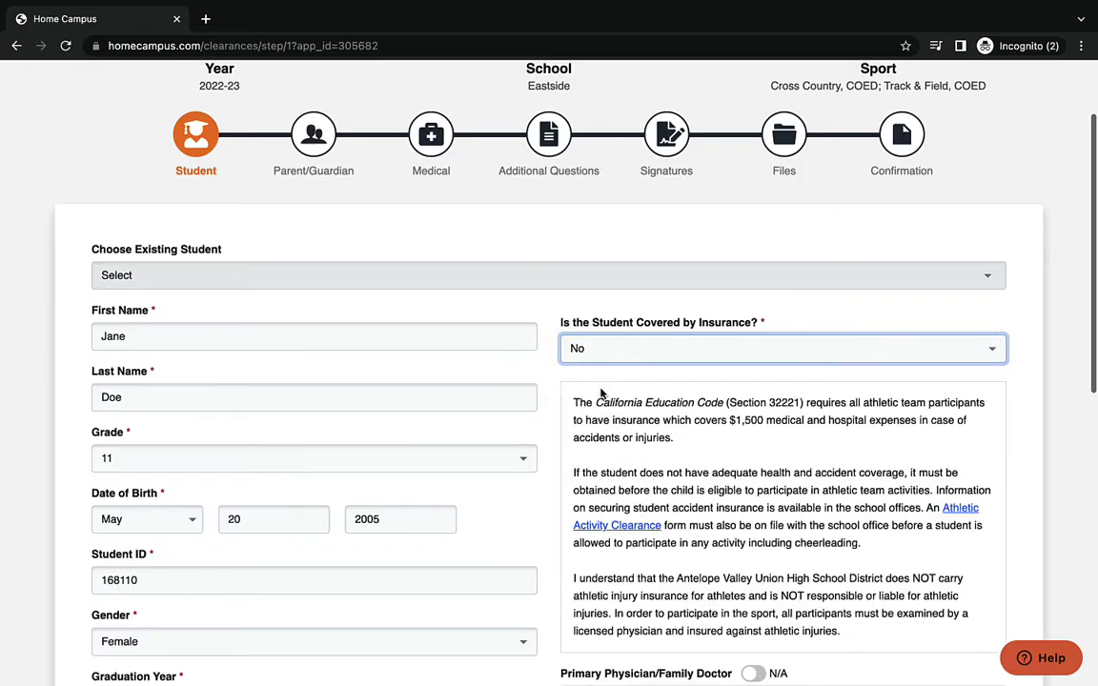
pyautogui.scroll(-2, 600, 392)
pyautogui.click(613, 168)
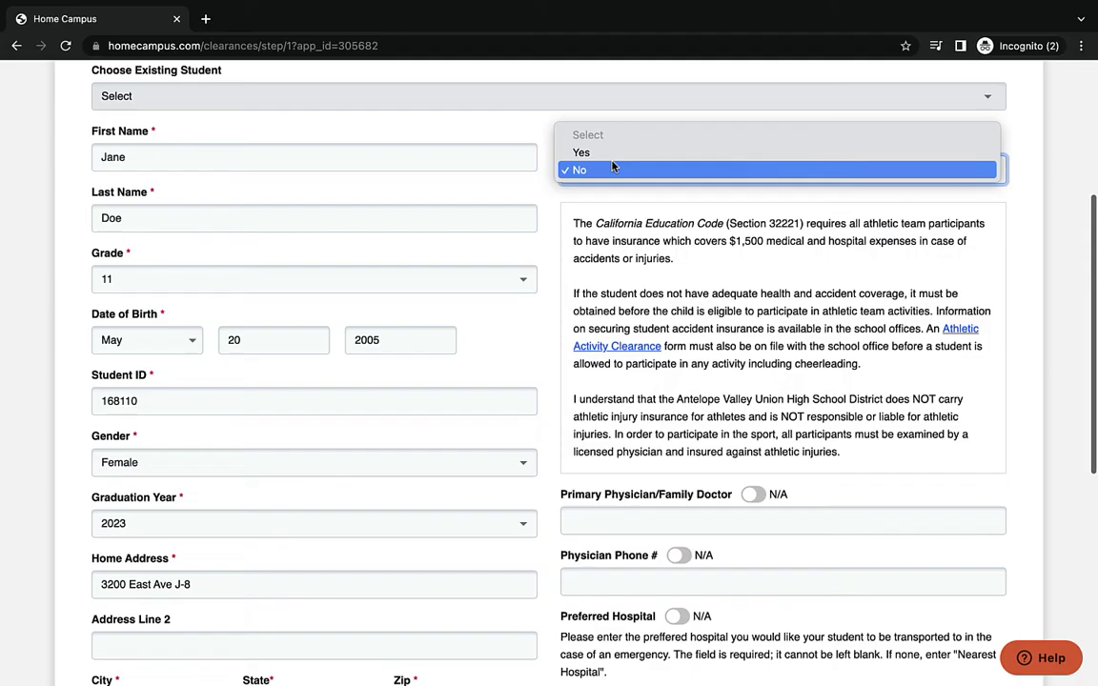
pyautogui.click(596, 151)
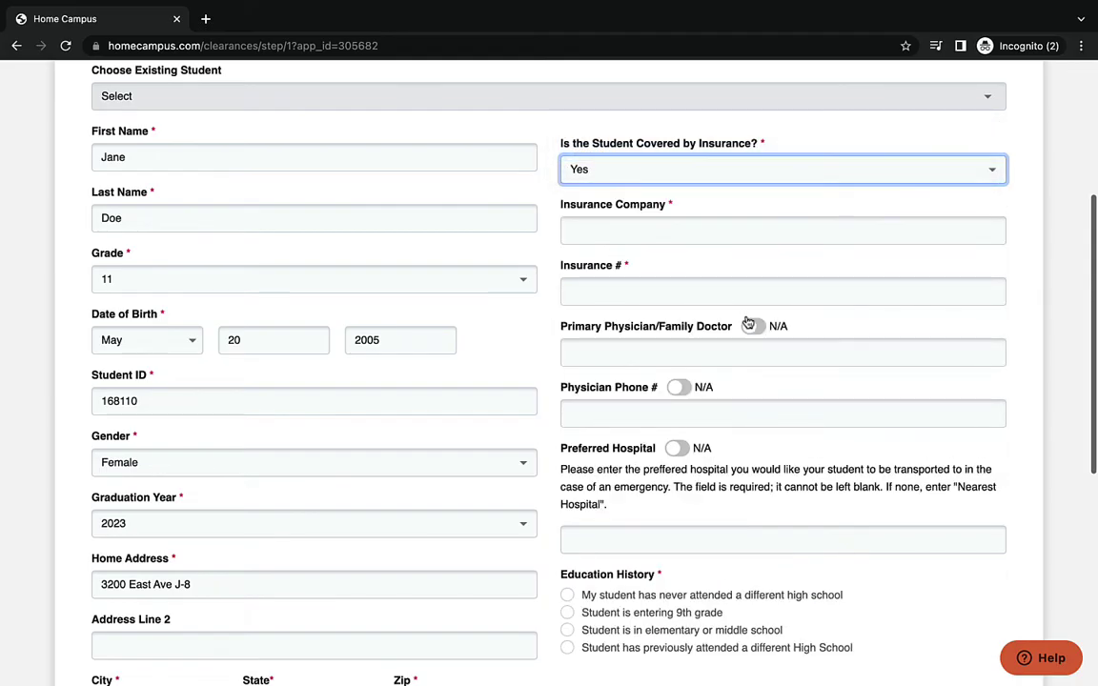
pyautogui.click(751, 325)
pyautogui.click(679, 359)
pyautogui.click(678, 391)
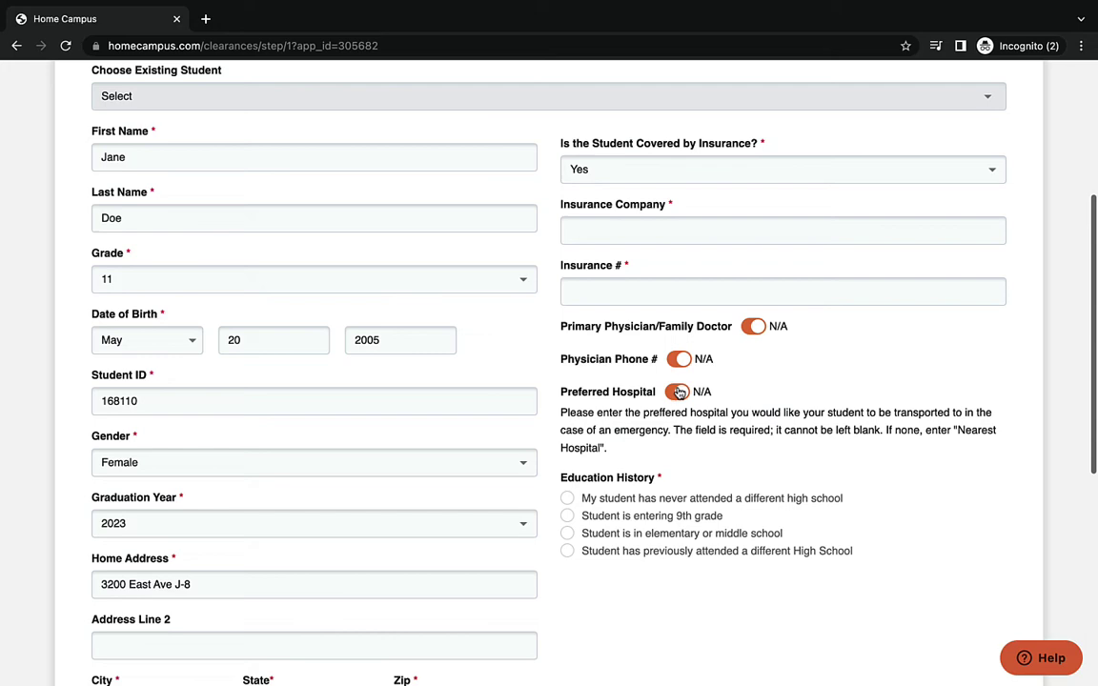
pyautogui.click(720, 171)
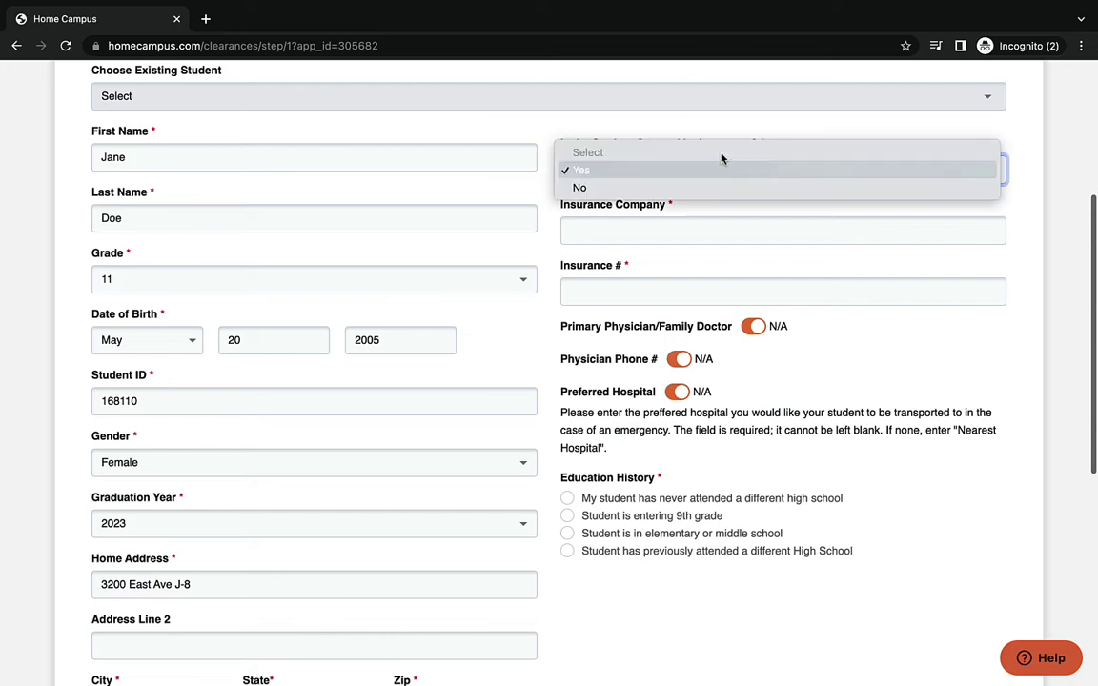
pyautogui.click(722, 187)
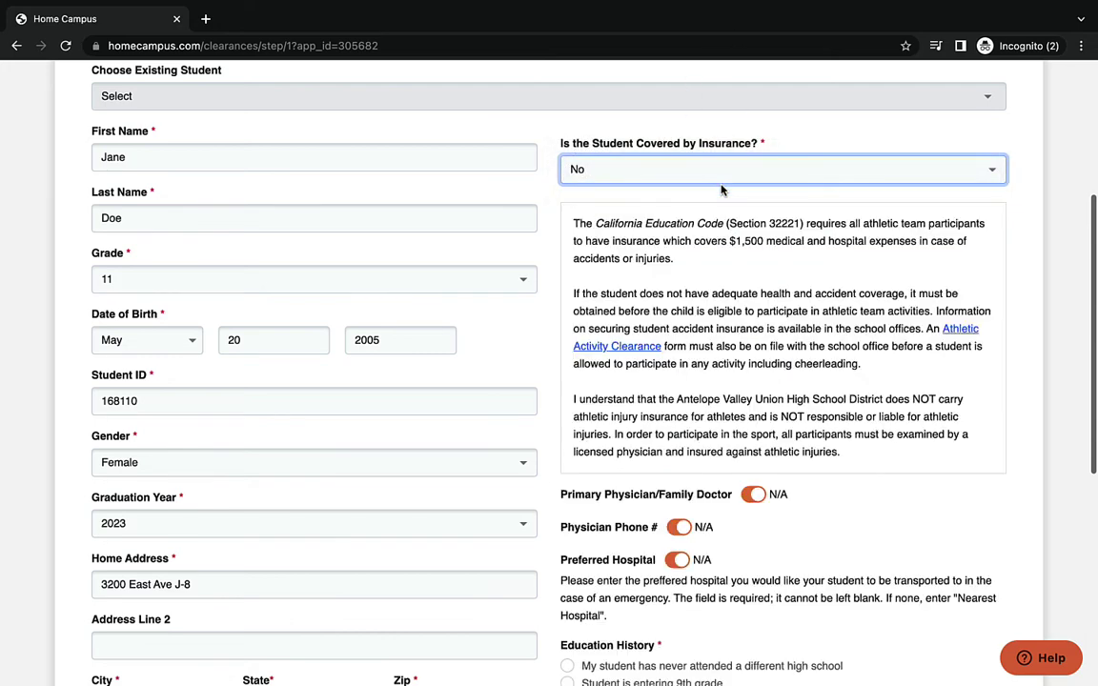
# - State the student never attended another high school and save the Student step
pyautogui.scroll(-2, 722, 188)
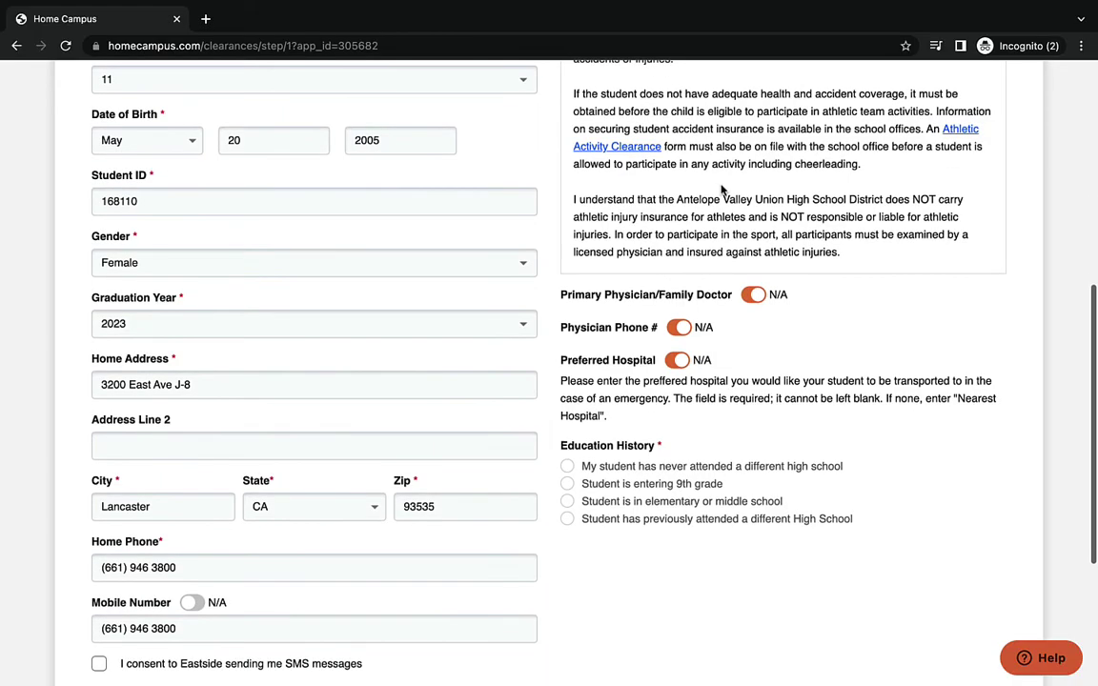
pyautogui.click(653, 468)
pyautogui.scroll(-3, 653, 470)
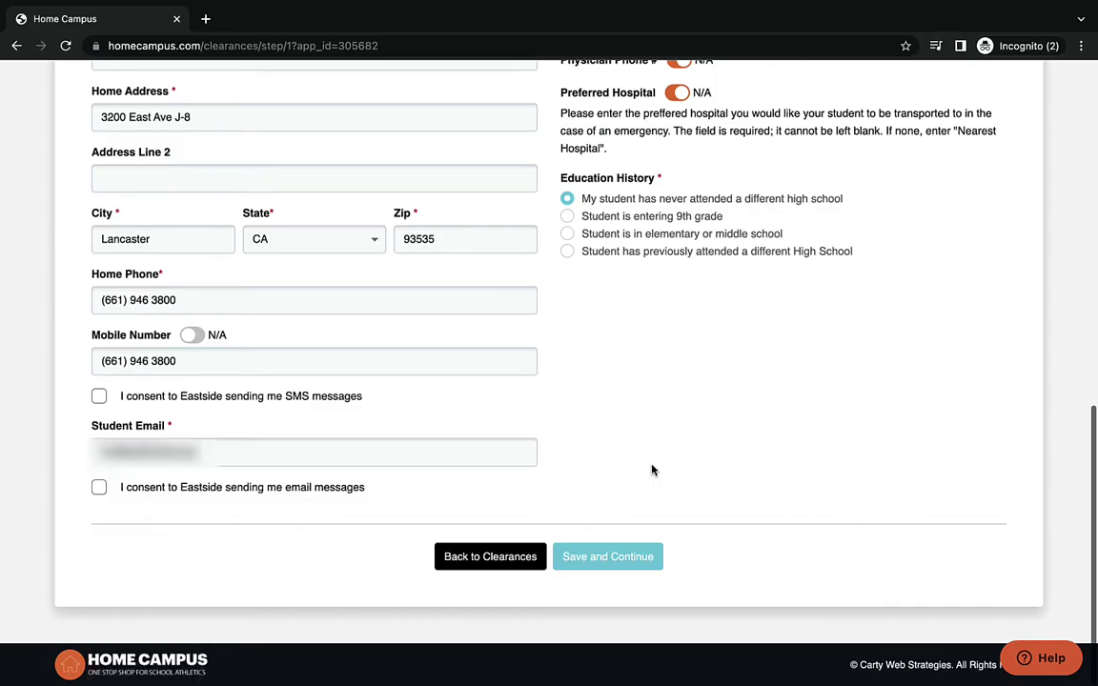
pyautogui.click(588, 558)
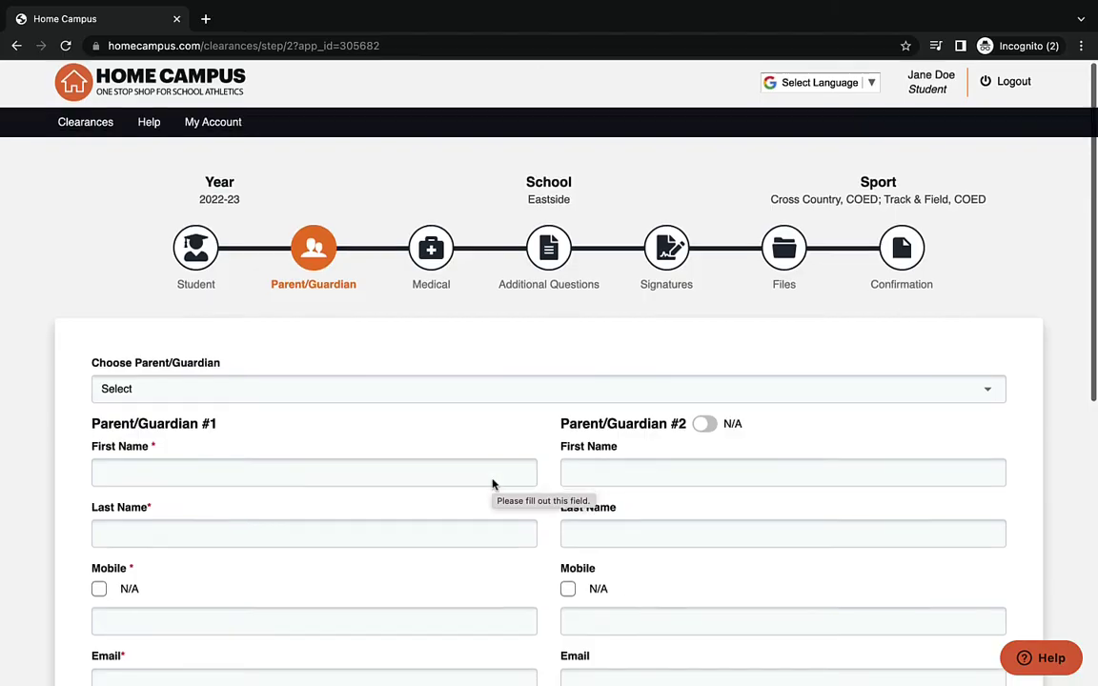
# - Enter guardian #1's name and e-mail, mobile N/A, student living with Both
pyautogui.scroll(-5, 493, 480)
pyautogui.click(358, 230)
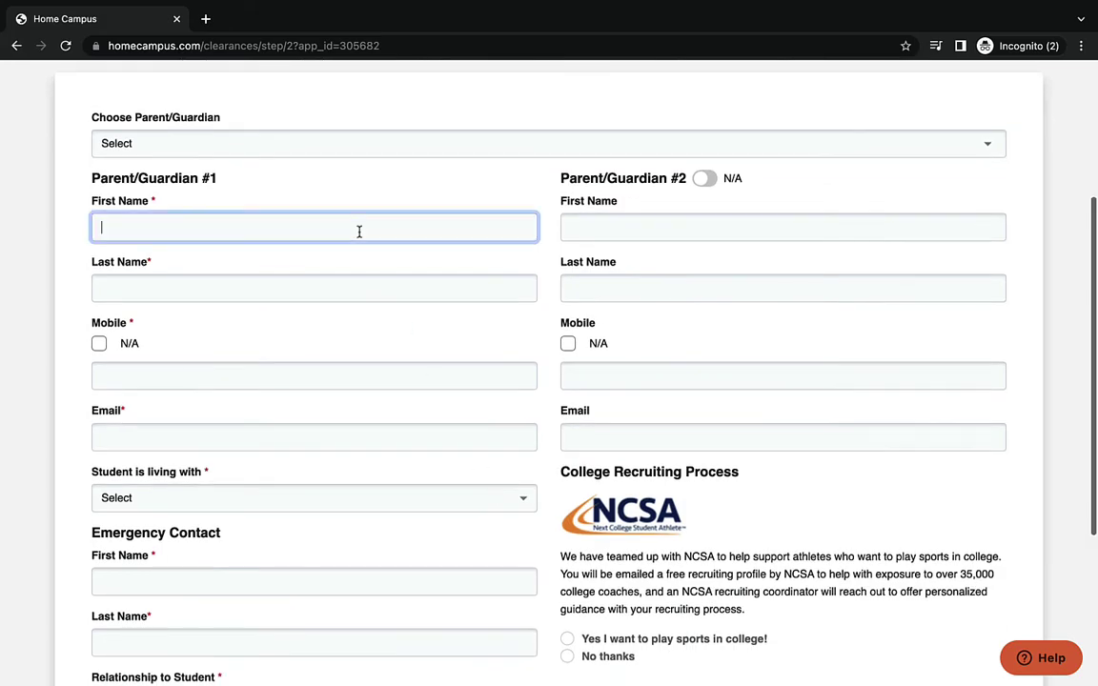
pyautogui.write('Jun')
pyautogui.press('BackSpace')
pyautogui.press('BackSpace')
pyautogui.write('i')
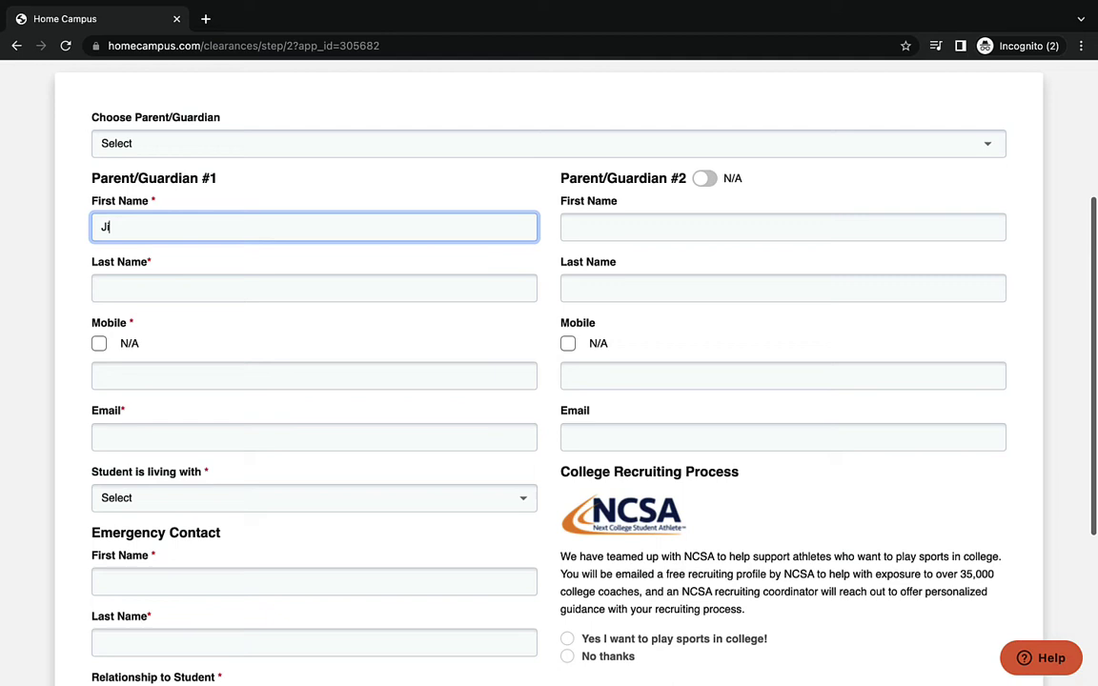
pyautogui.write('m')
pyautogui.click(324, 286)
pyautogui.write('Do')
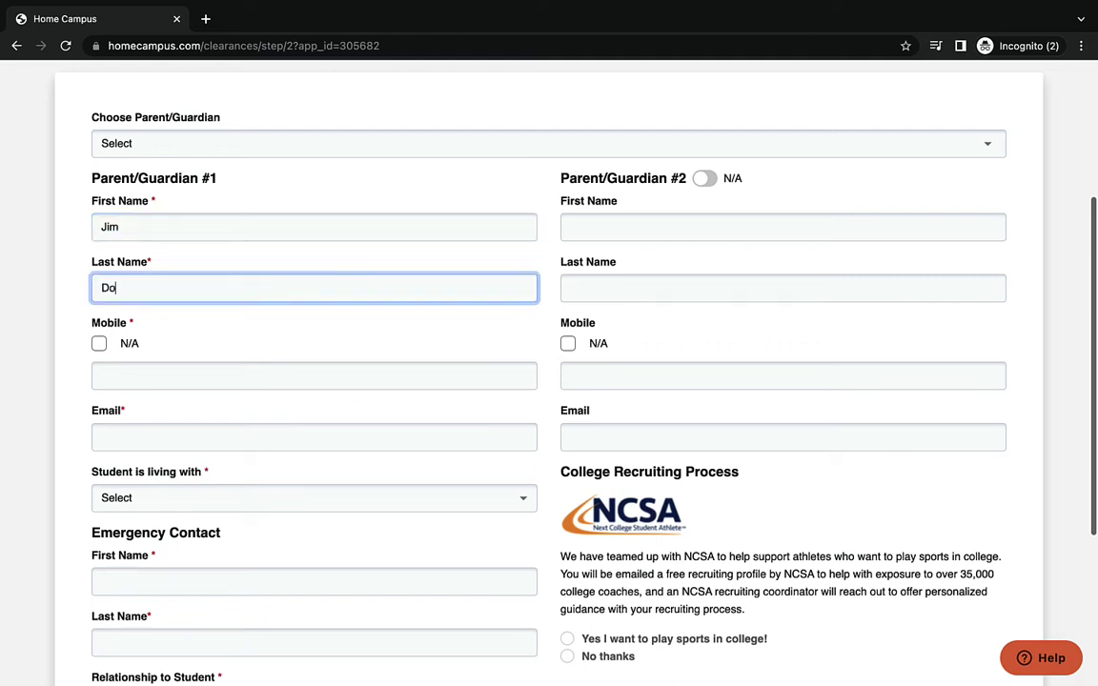
pyautogui.write('e')
pyautogui.click(105, 346)
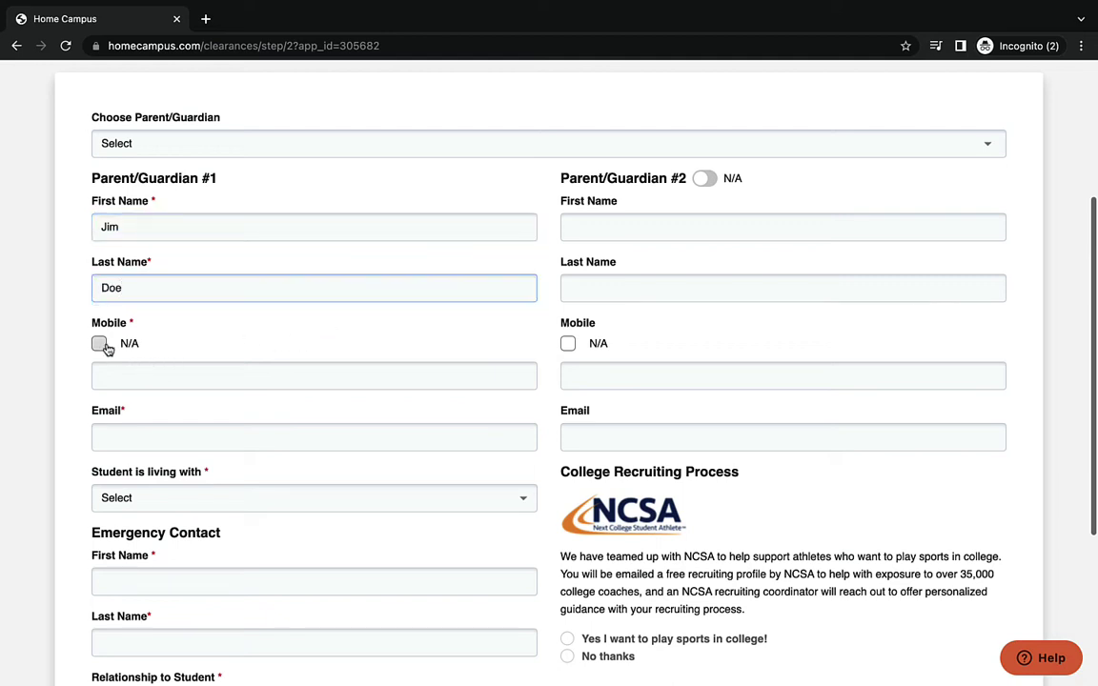
pyautogui.click(145, 399)
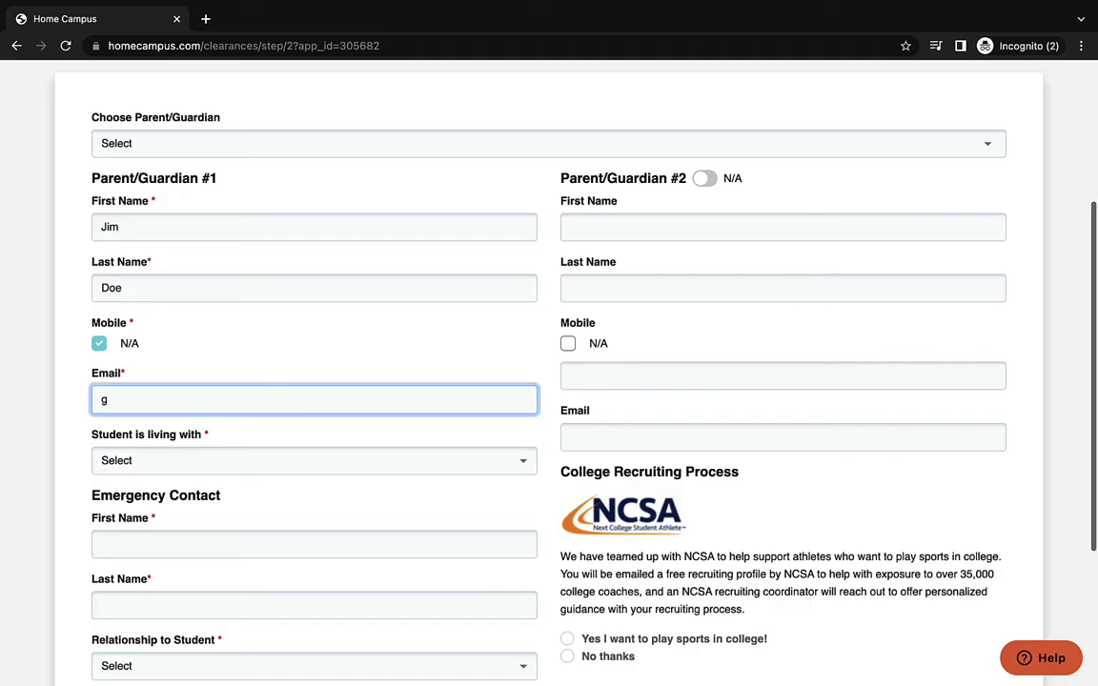
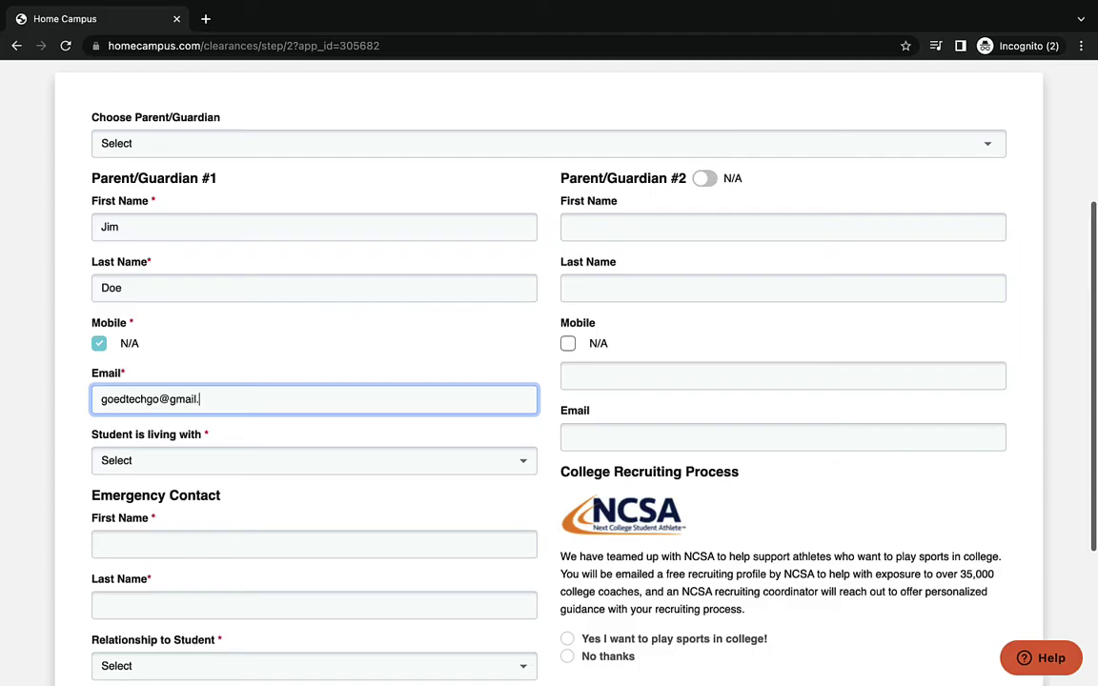
pyautogui.click(141, 463)
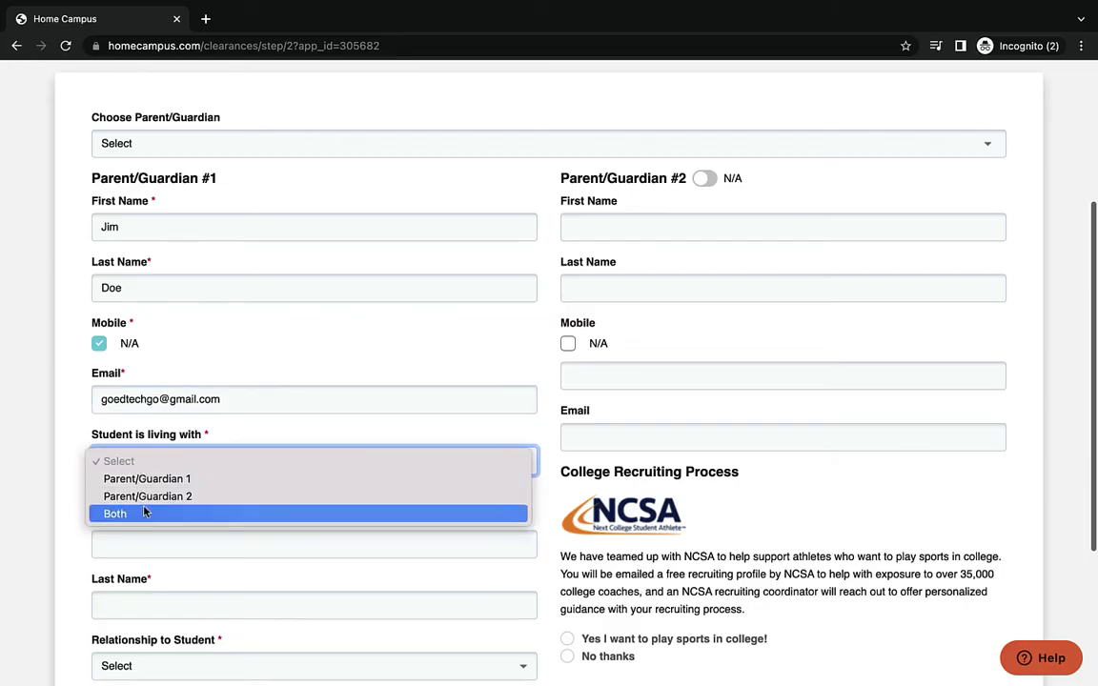
pyautogui.click(145, 513)
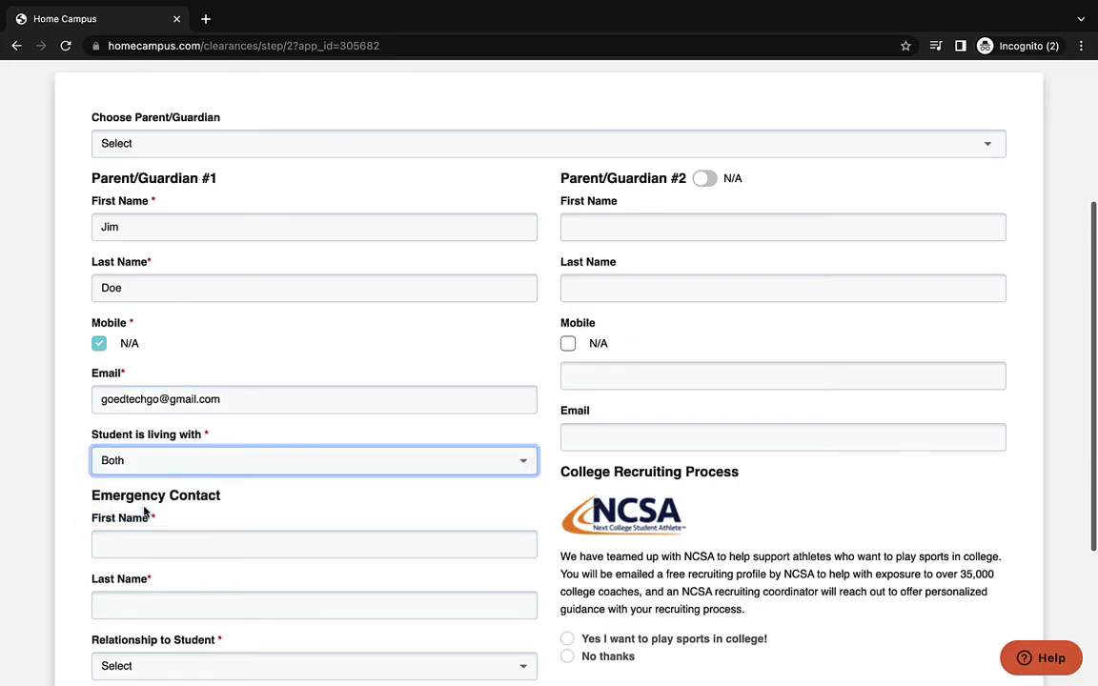
# - Add the emergency contact's first and last name, relationship Aunt, and contact number
pyautogui.scroll(-3, 145, 512)
pyautogui.click(146, 400)
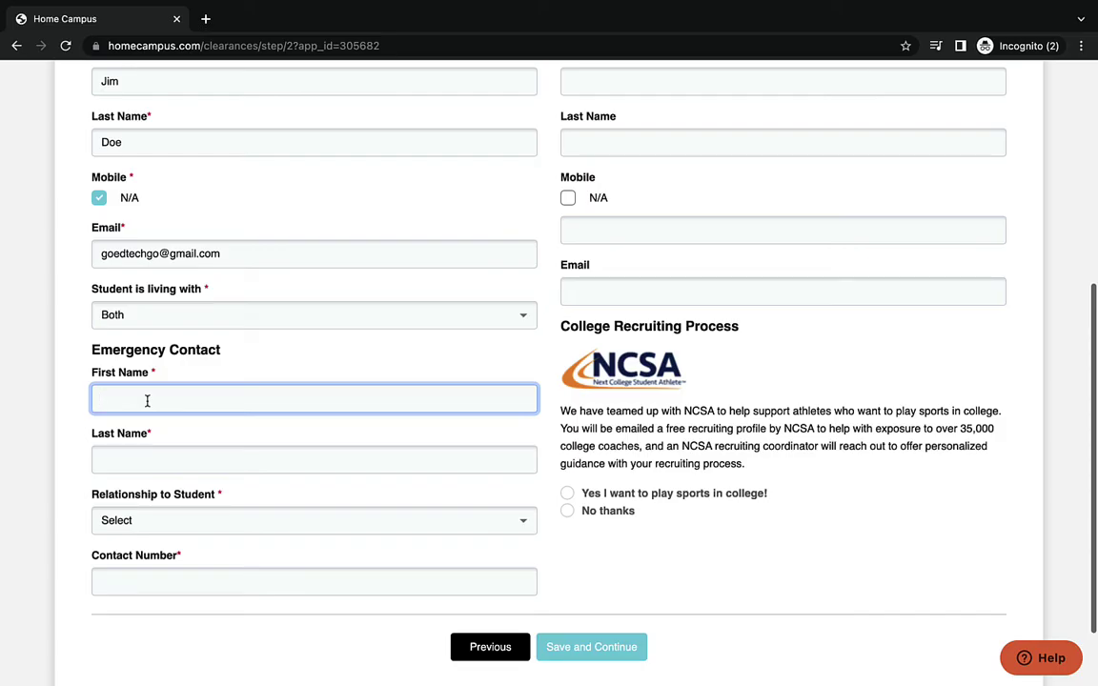
pyautogui.write('Susan Doe')
pyautogui.click(151, 455)
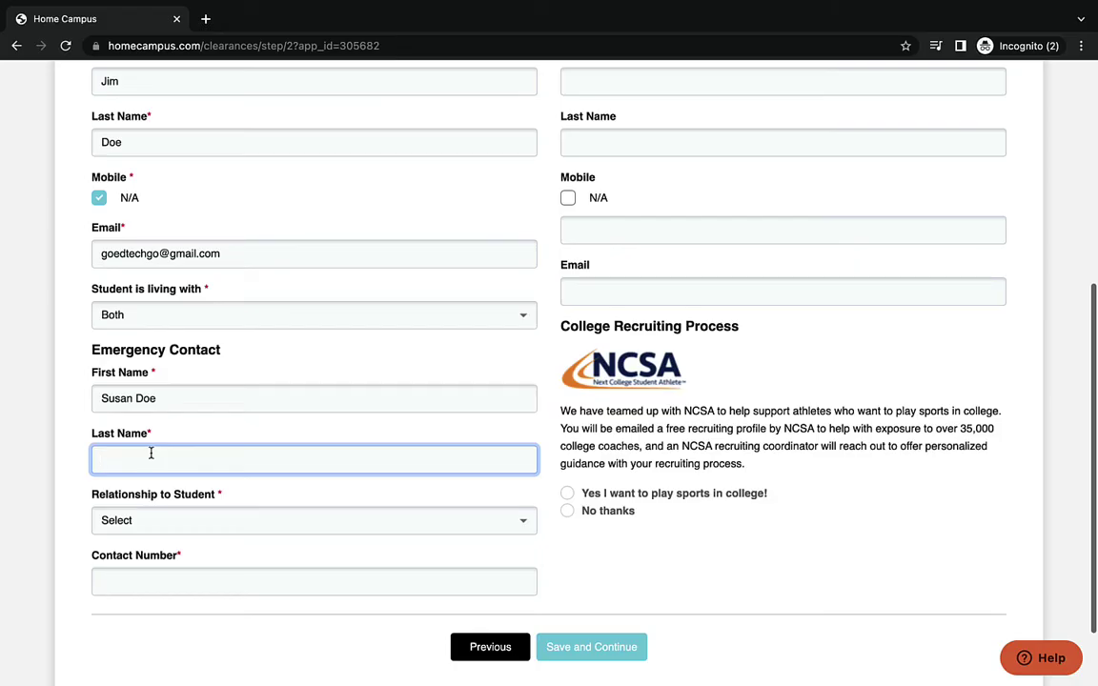
pyautogui.click(164, 398)
pyautogui.moveTo(164, 398); pyautogui.dragTo(134, 398)
pyautogui.press('BackSpace')
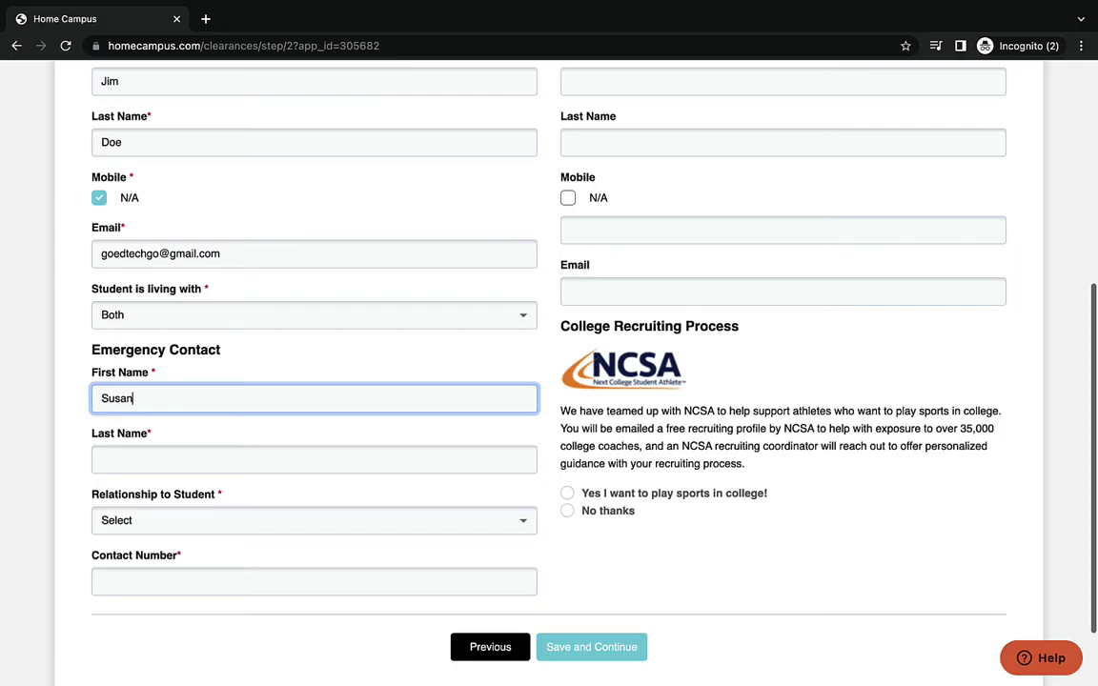
pyautogui.click(150, 458)
pyautogui.write('Doe')
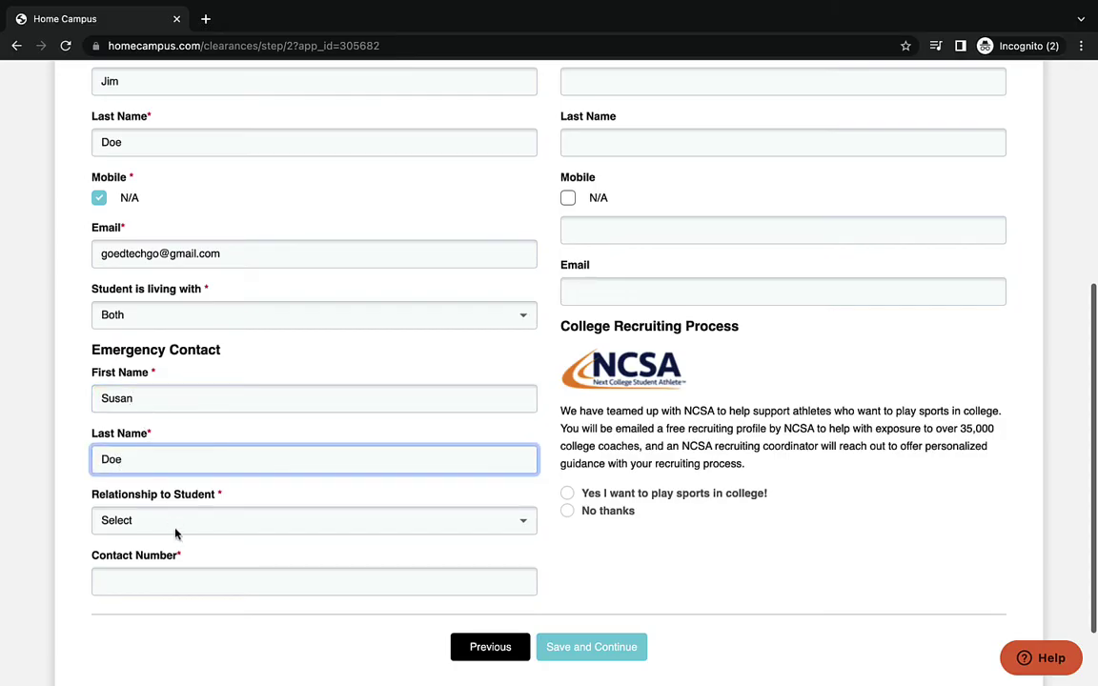
pyautogui.click(175, 533)
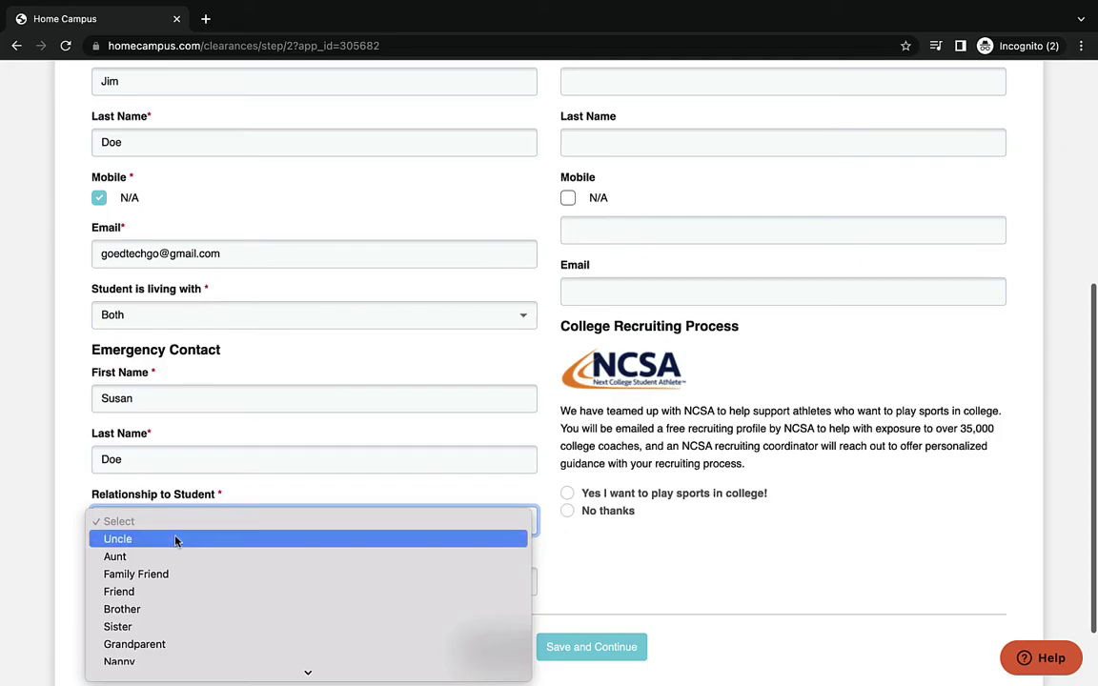
pyautogui.click(176, 536)
pyautogui.click(162, 529)
pyautogui.click(162, 537)
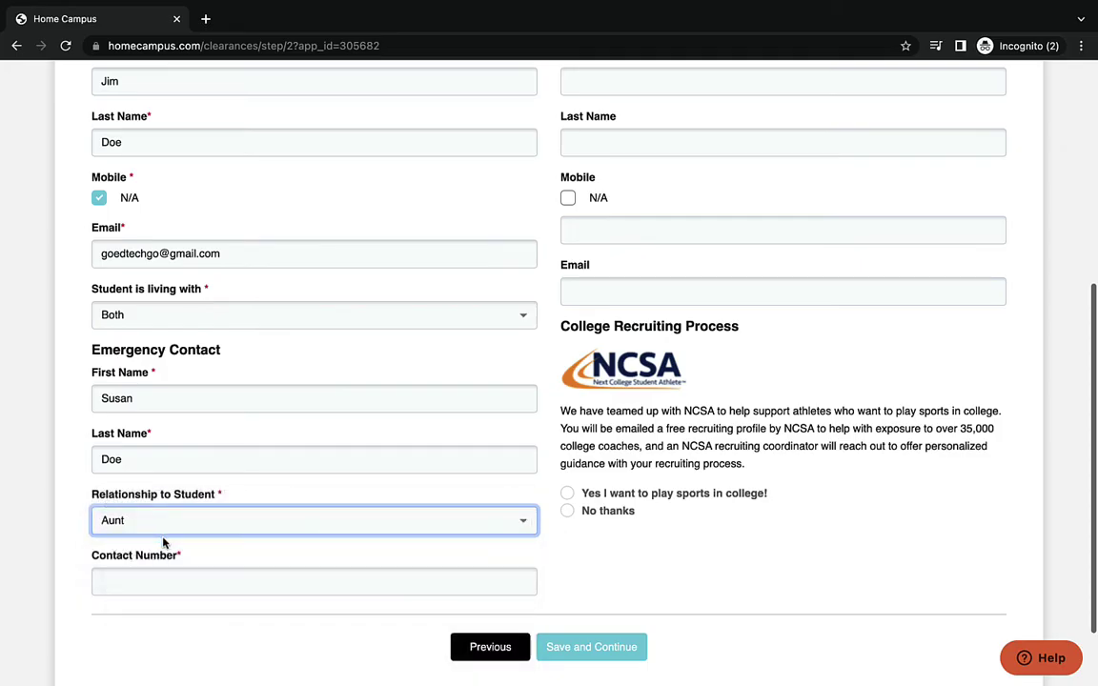
pyautogui.click(276, 583)
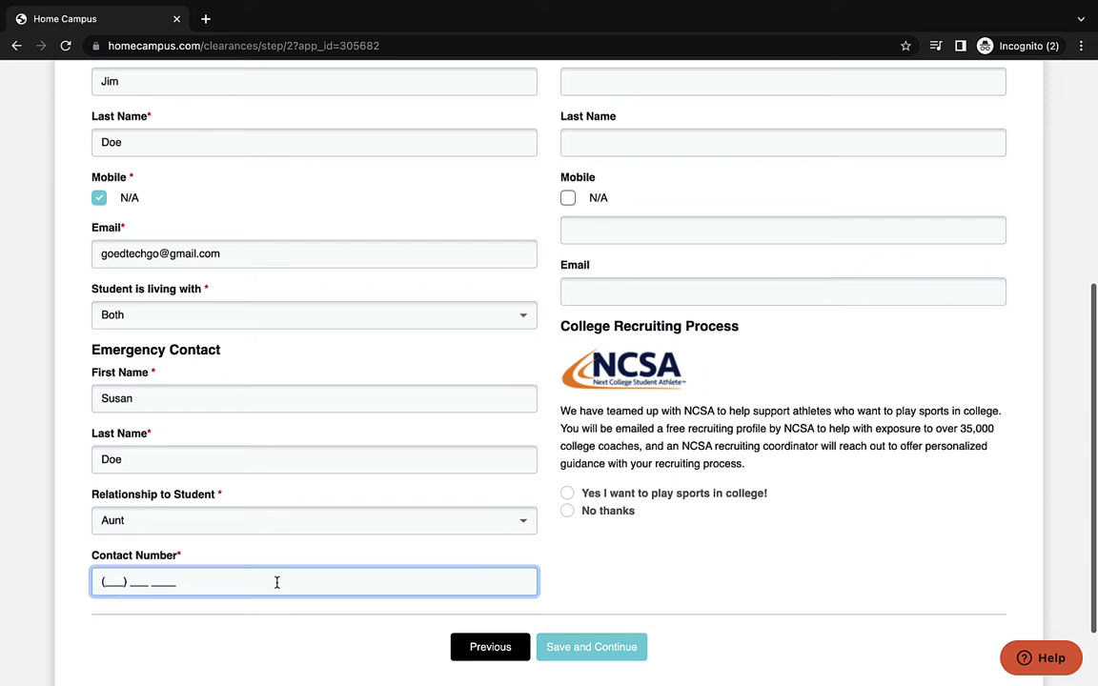
pyautogui.write('222) 333 444')
# - Decline the NCSA recruiting offer and mark Parent/Guardian #2 as N/A
pyautogui.click(569, 511)
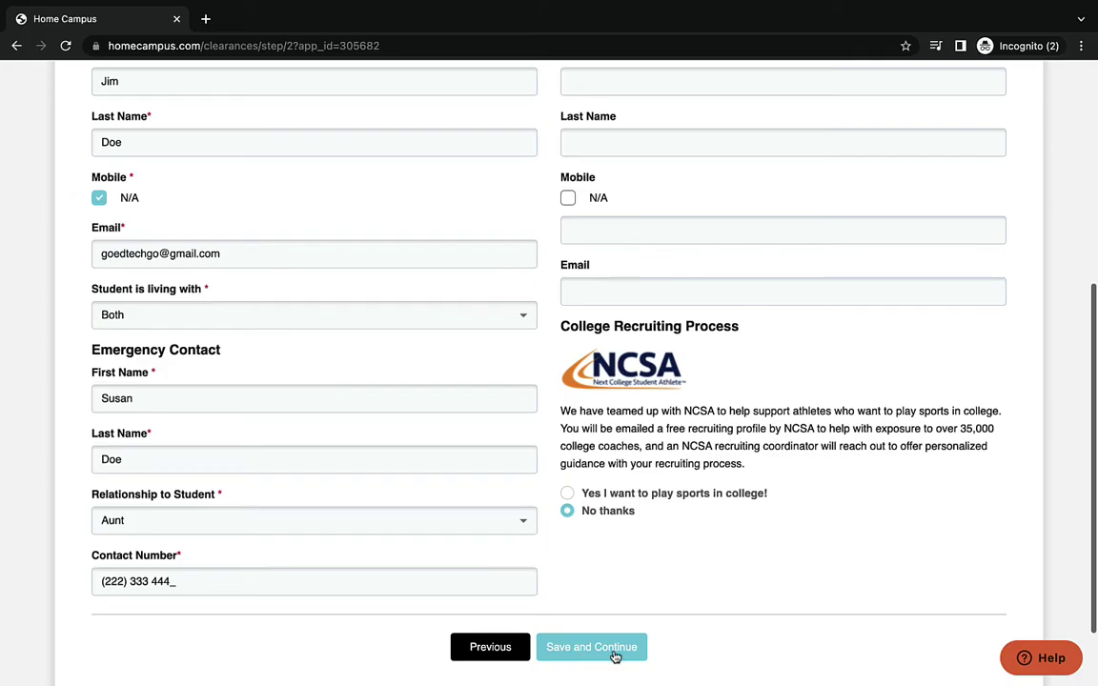
pyautogui.scroll(5, 652, 552)
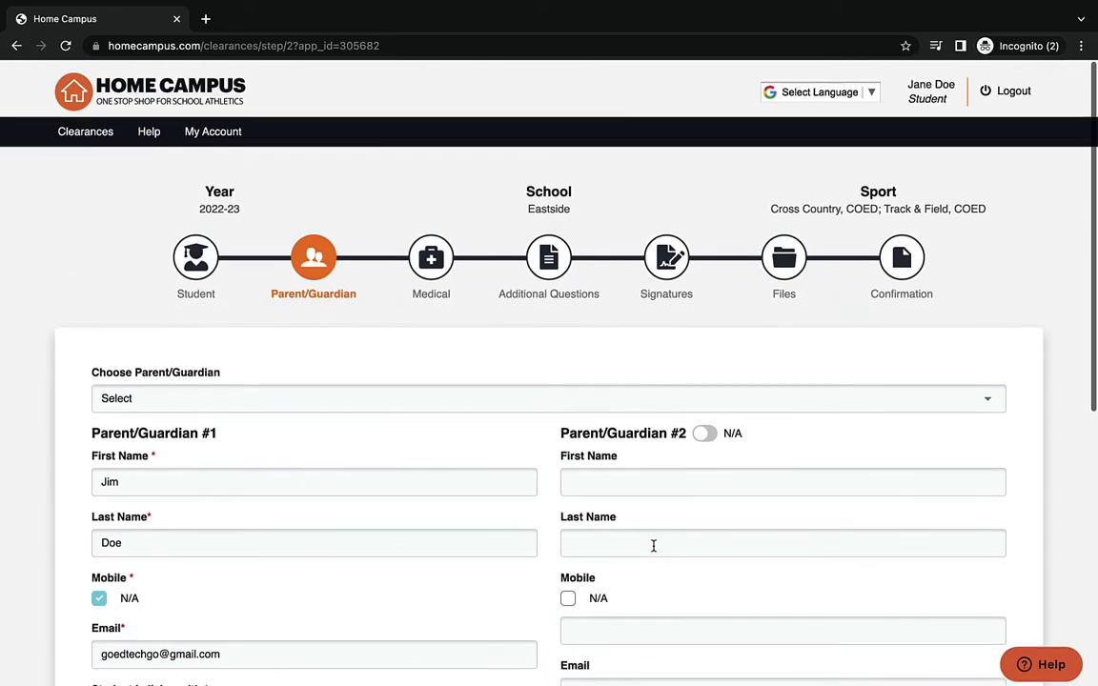
pyautogui.scroll(-1, 654, 551)
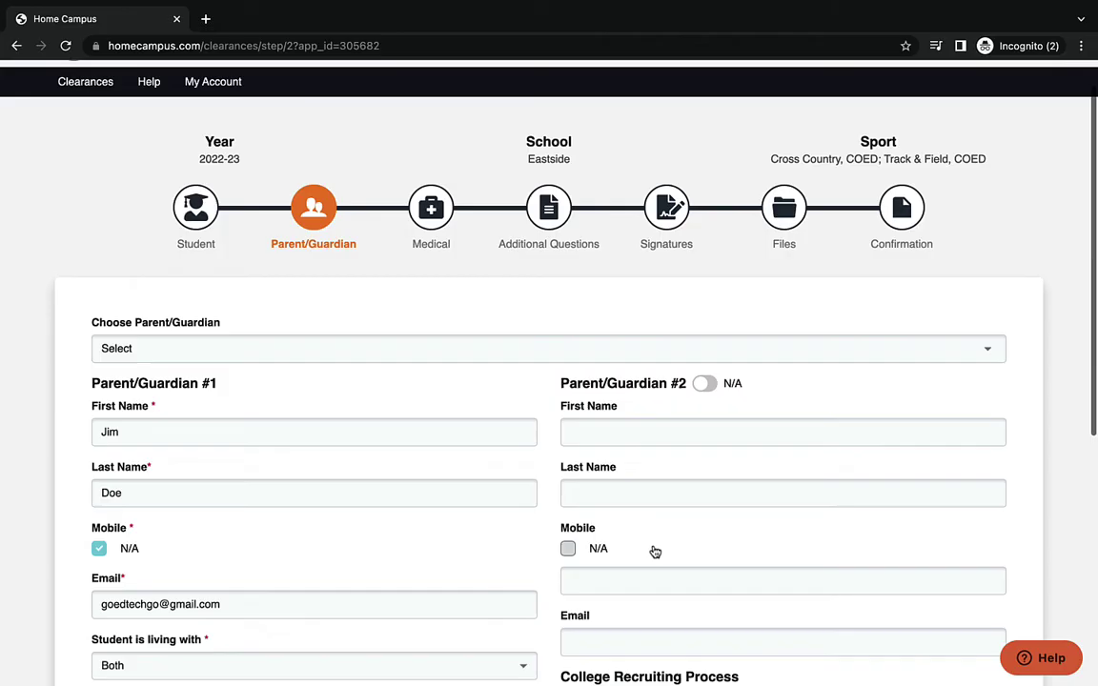
pyautogui.click(704, 384)
pyautogui.scroll(-5, 704, 385)
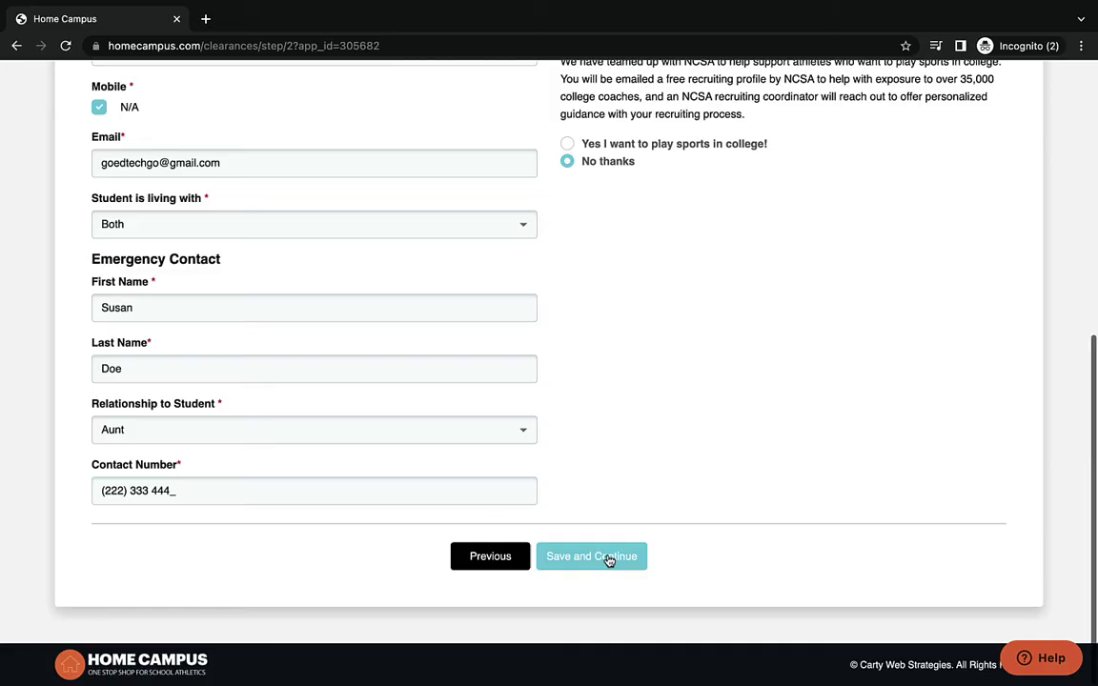
# - Answer No to the first thirty medical questions, from Allergies through Broken Bones
pyautogui.scroll(-3, 556, 557)
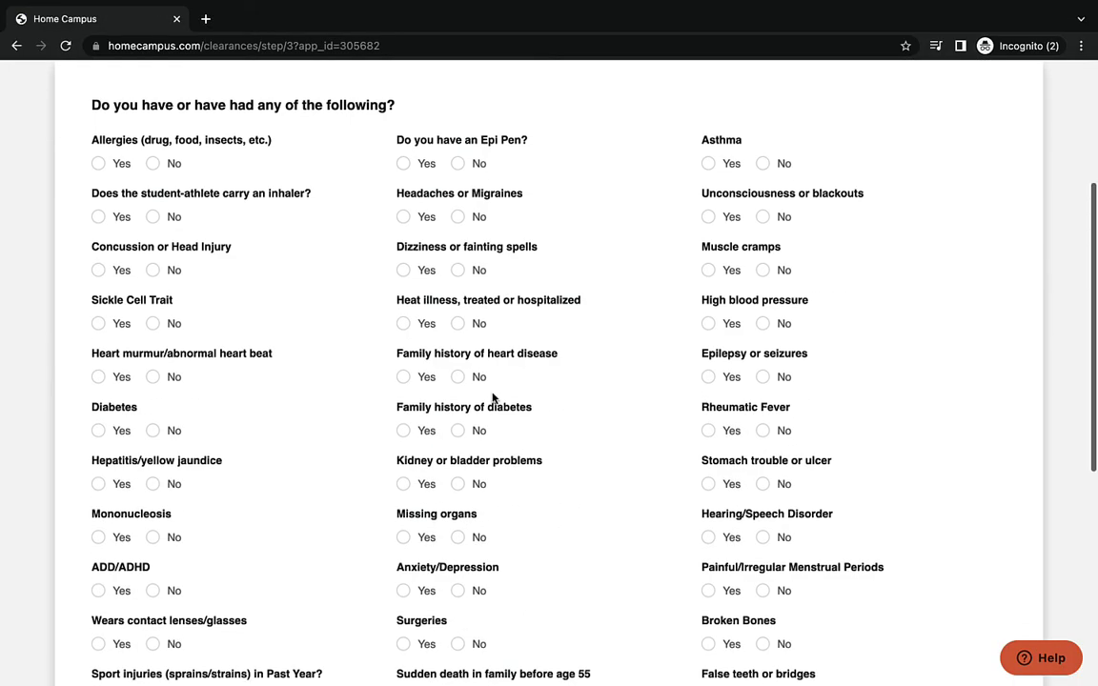
pyautogui.click(152, 163)
pyautogui.click(153, 216)
pyautogui.click(152, 270)
pyautogui.click(152, 323)
pyautogui.click(153, 376)
pyautogui.click(152, 429)
pyautogui.click(152, 483)
pyautogui.click(152, 536)
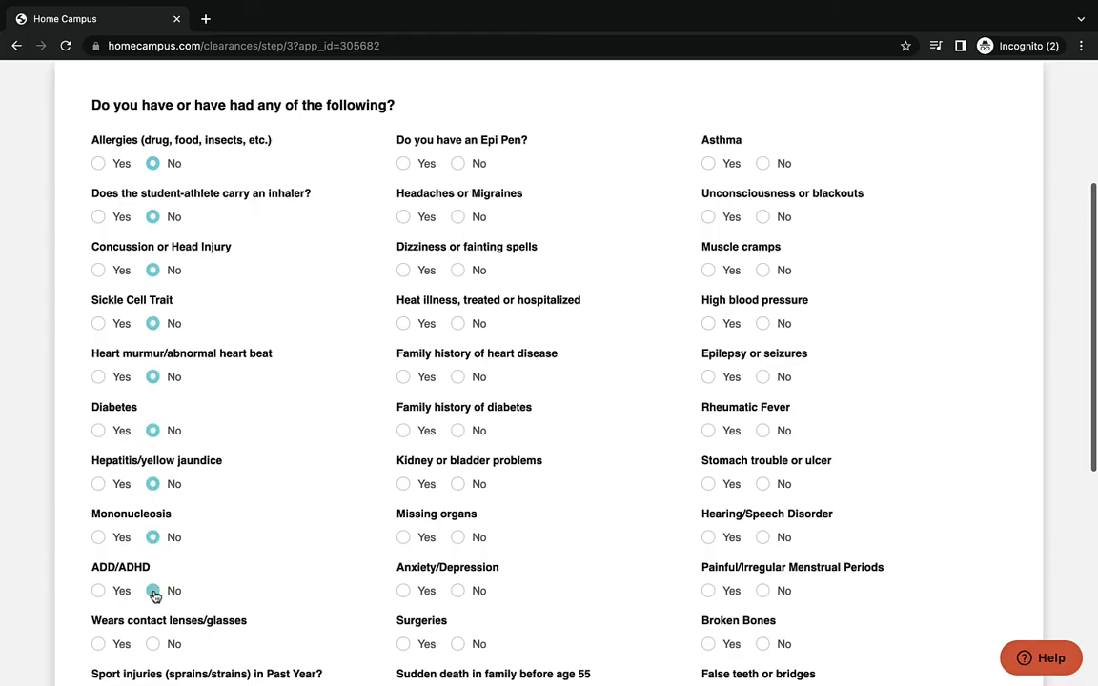
pyautogui.click(152, 589)
pyautogui.click(152, 643)
pyautogui.click(457, 643)
pyautogui.click(457, 590)
pyautogui.click(457, 536)
pyautogui.click(457, 483)
pyautogui.click(457, 430)
pyautogui.click(457, 377)
pyautogui.click(458, 324)
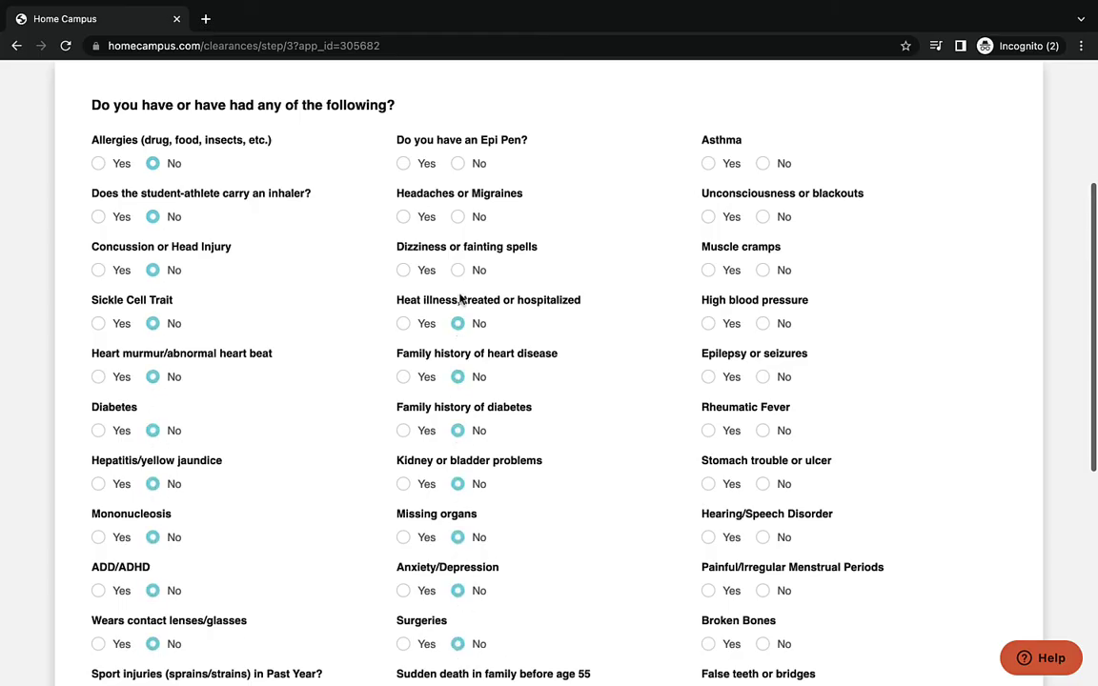
pyautogui.click(457, 270)
pyautogui.click(457, 217)
pyautogui.click(458, 163)
pyautogui.click(762, 163)
pyautogui.click(763, 217)
pyautogui.click(763, 270)
pyautogui.click(762, 323)
pyautogui.click(762, 376)
pyautogui.click(762, 430)
pyautogui.click(763, 483)
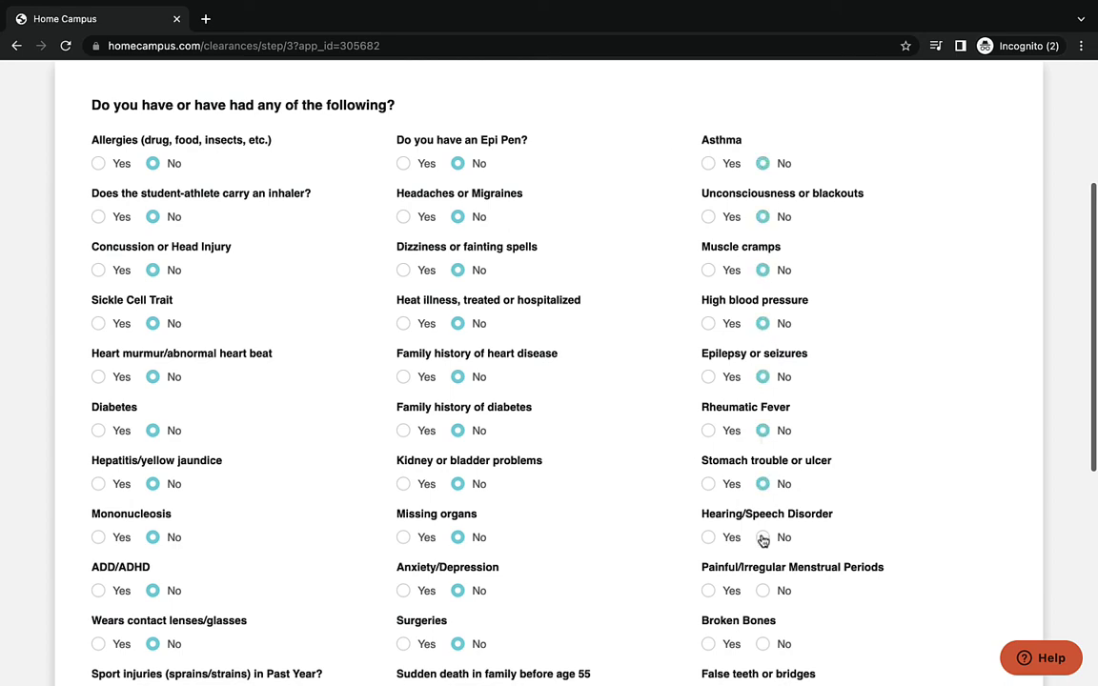
pyautogui.click(762, 537)
pyautogui.click(762, 590)
pyautogui.click(762, 643)
# - Answer No to the remaining questions, including medications, injuries and COVID-19, then save the medical answers
pyautogui.scroll(-3, 762, 643)
pyautogui.click(152, 421)
pyautogui.click(152, 475)
pyautogui.click(153, 565)
pyautogui.click(153, 635)
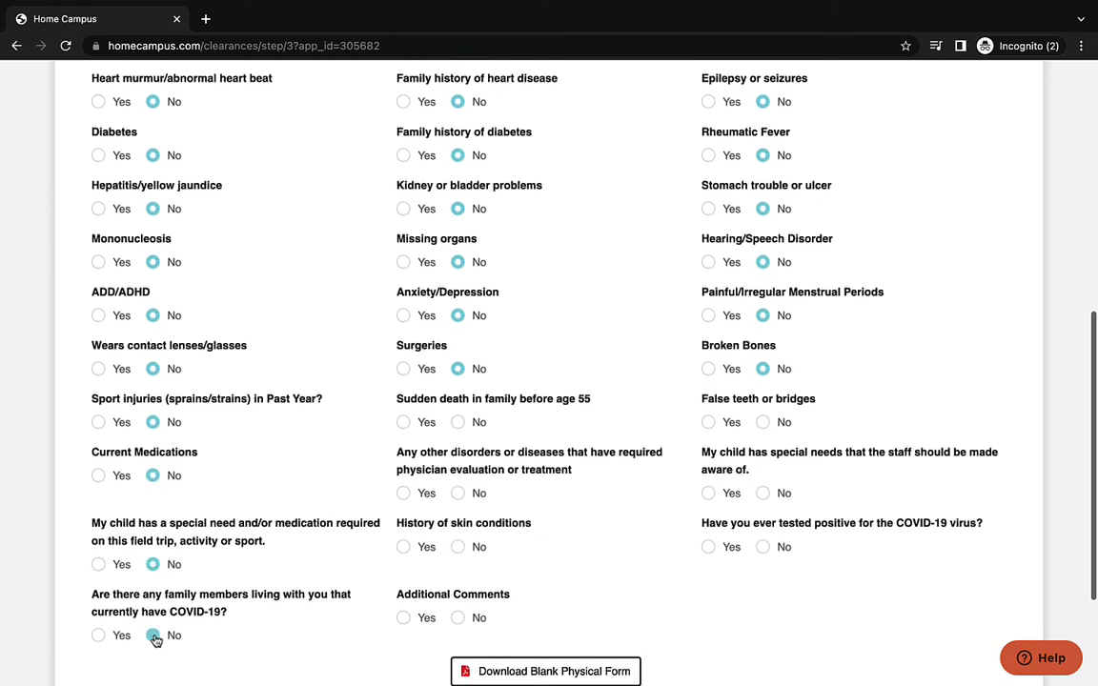
pyautogui.click(457, 618)
pyautogui.click(458, 546)
pyautogui.click(457, 493)
pyautogui.click(457, 422)
pyautogui.click(762, 421)
pyautogui.click(762, 493)
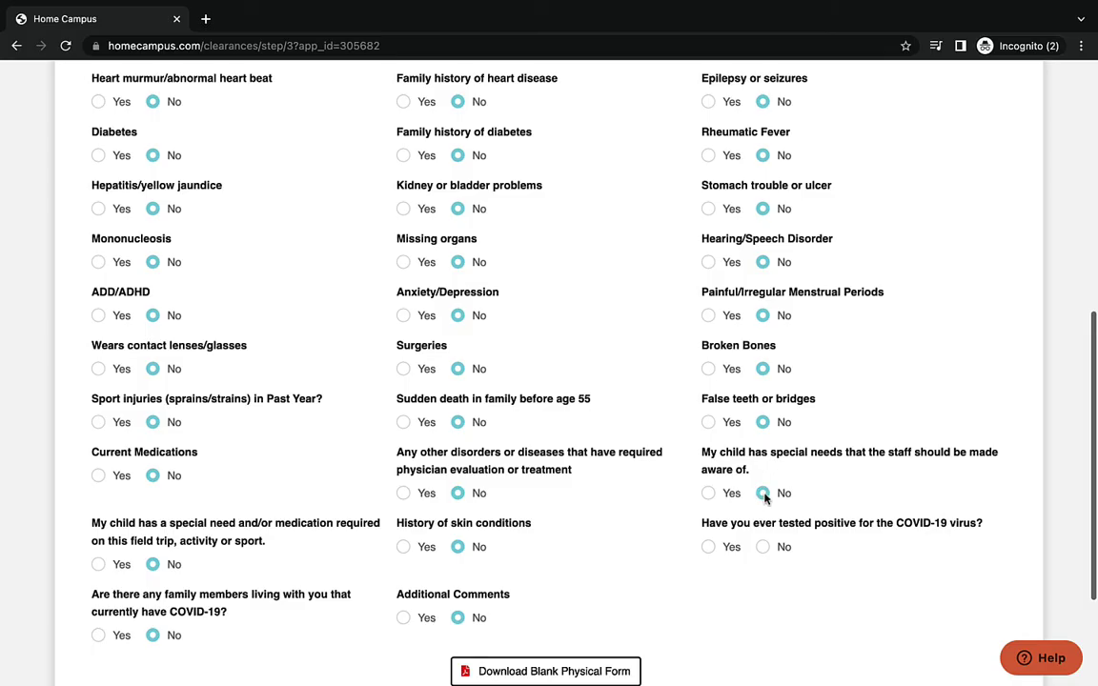
pyautogui.click(763, 546)
pyautogui.scroll(-2, 769, 544)
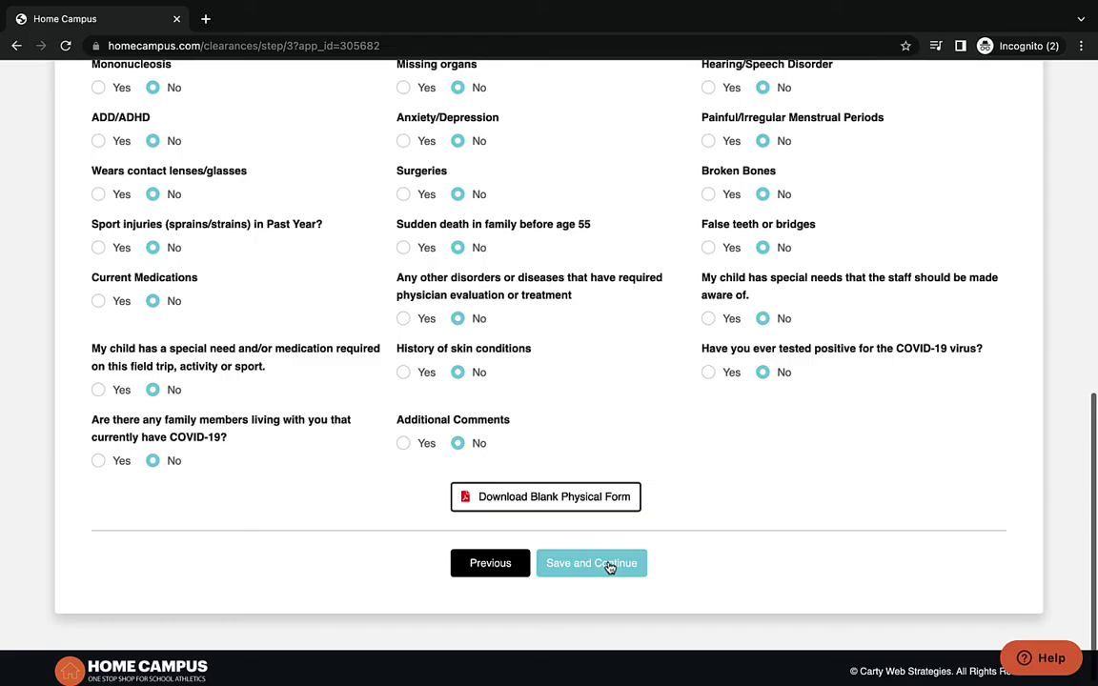
pyautogui.click(609, 563)
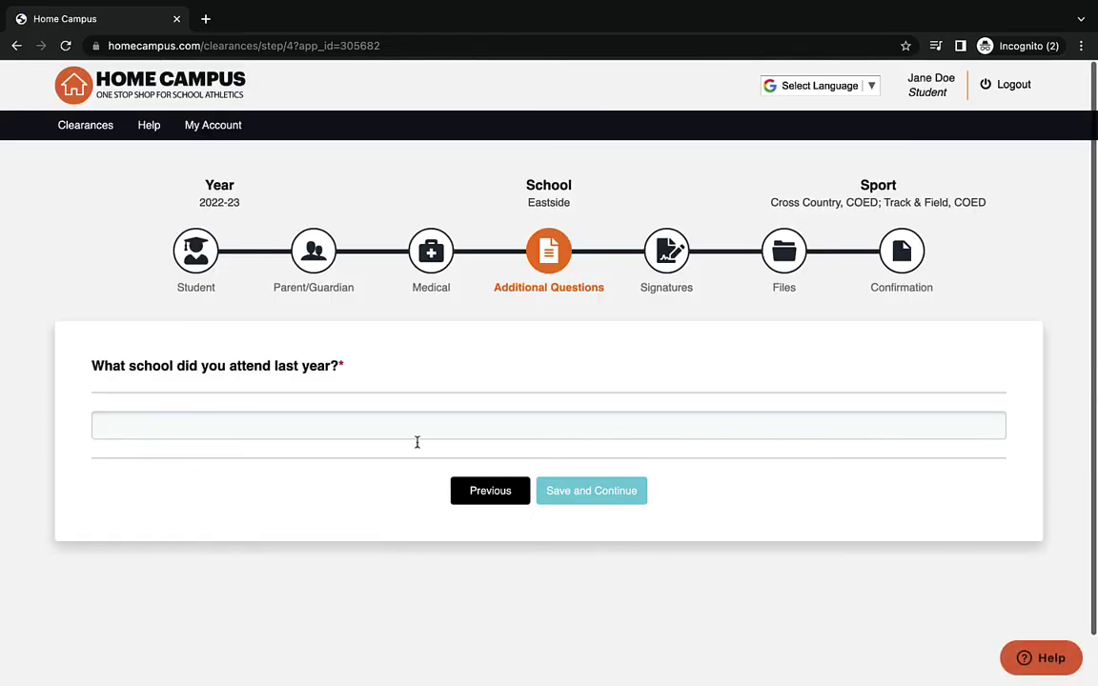
# - Enter Eastside High School as last year's school and save the Additional Questions step
pyautogui.click(408, 428)
pyautogui.write('Eastside')
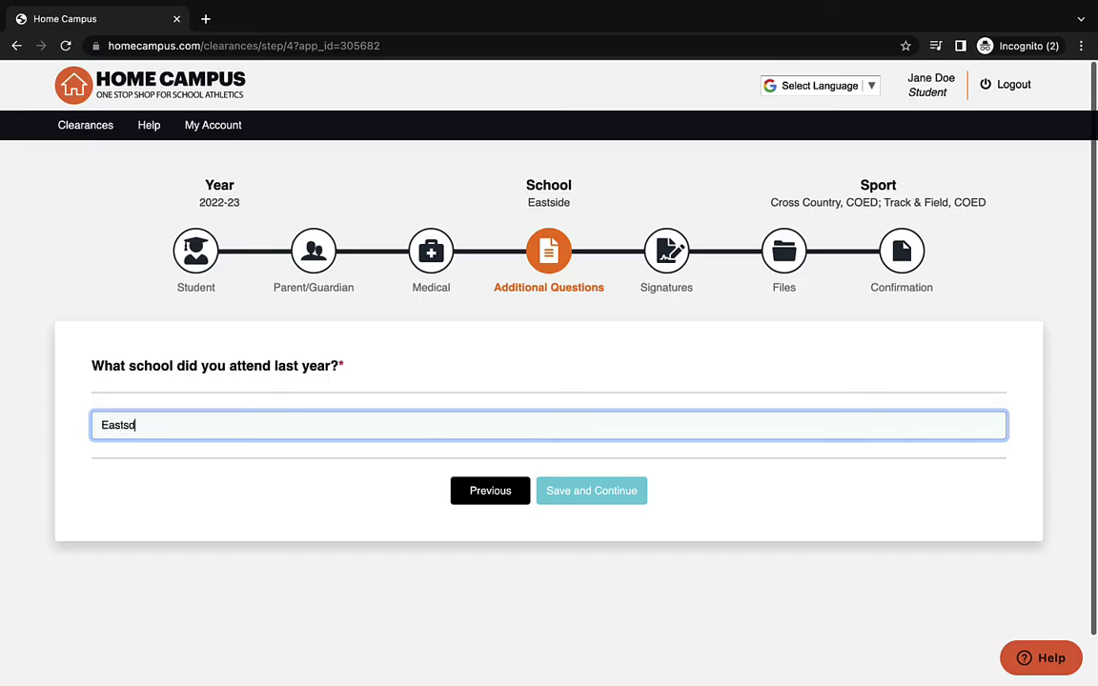
pyautogui.write(' High School')
pyautogui.click(580, 491)
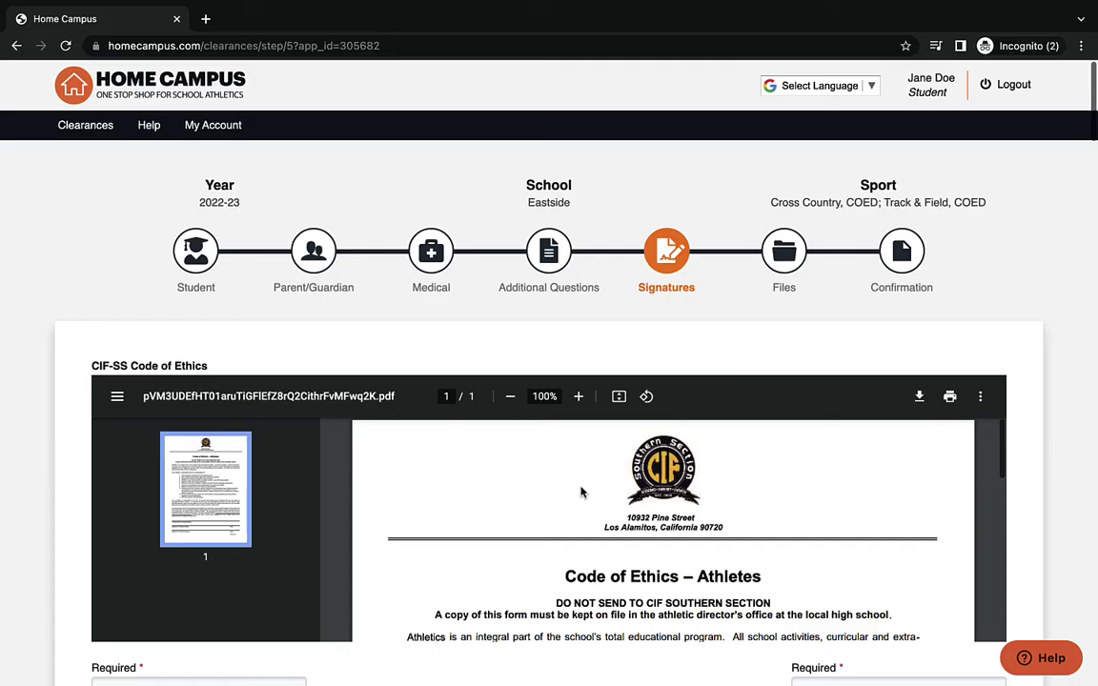
# - Type a name into the Code of Ethics student signature, then clear it and return to the top
pyautogui.scroll(-5, 750, 367)
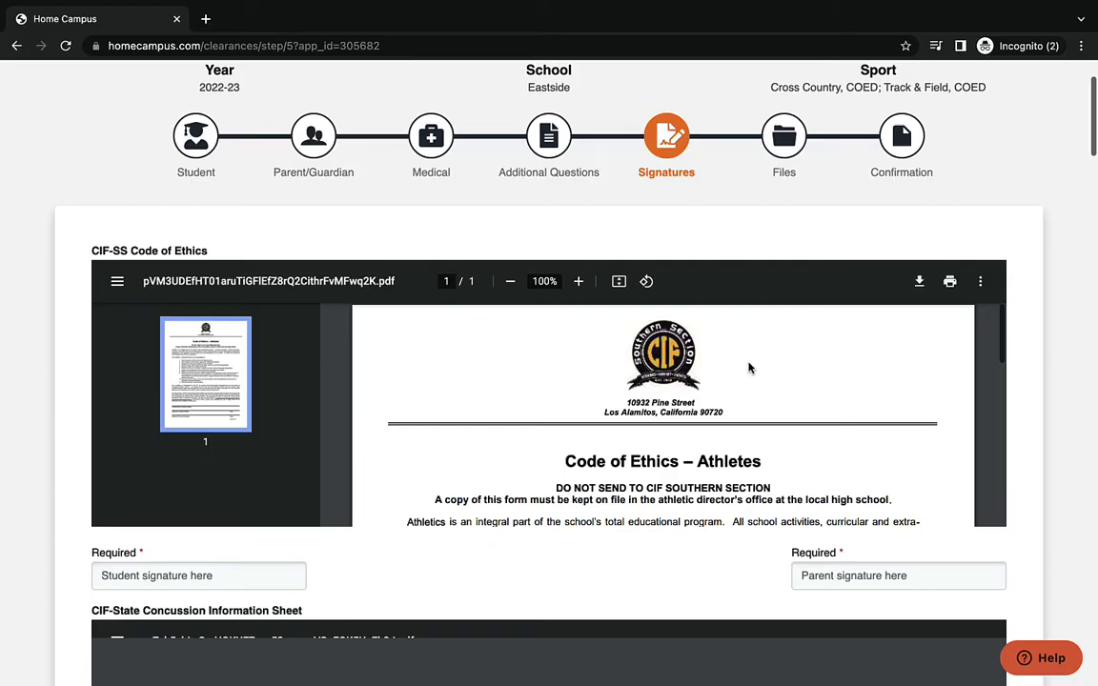
pyautogui.click(240, 245)
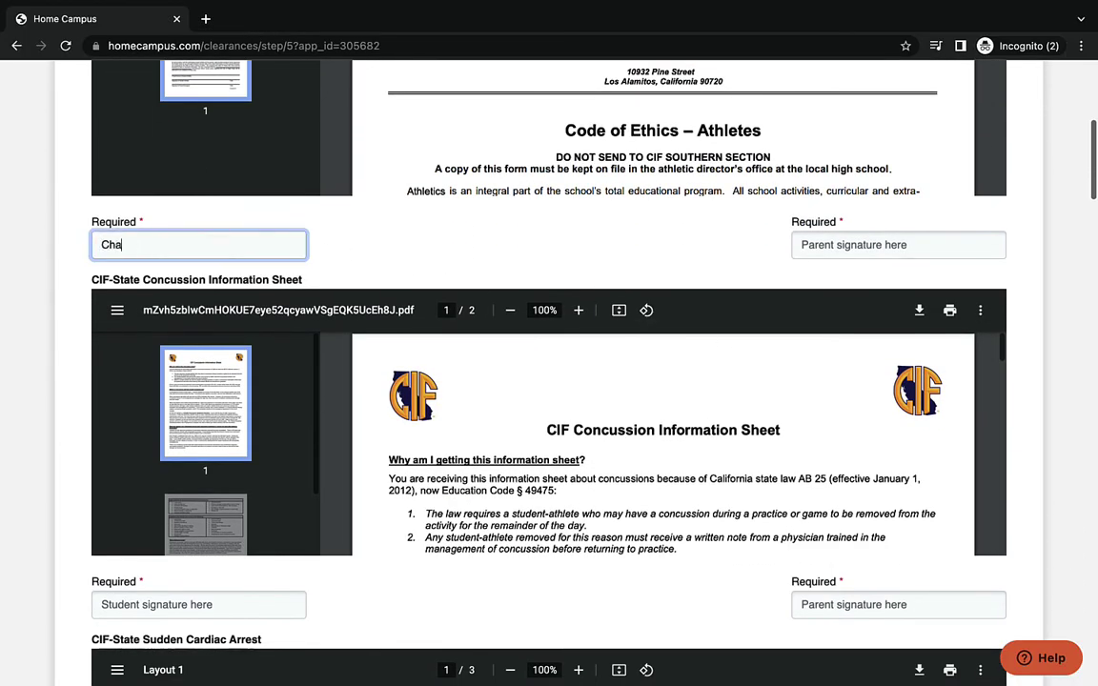
pyautogui.moveTo(184, 246); pyautogui.dragTo(88, 250)
pyautogui.write('J')
pyautogui.press('BackSpace')
pyautogui.scroll(5, 64, 186)
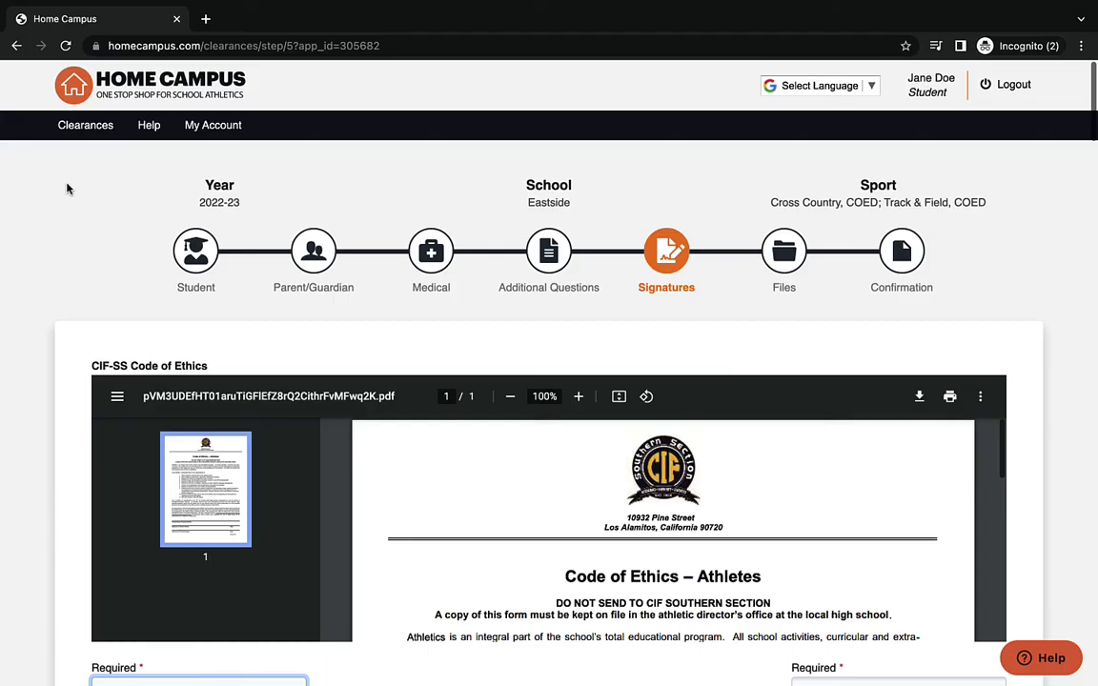
# - Sign the CIF-SS Code of Ethics with the student's and parent's names
pyautogui.scroll(-4, 34, 203)
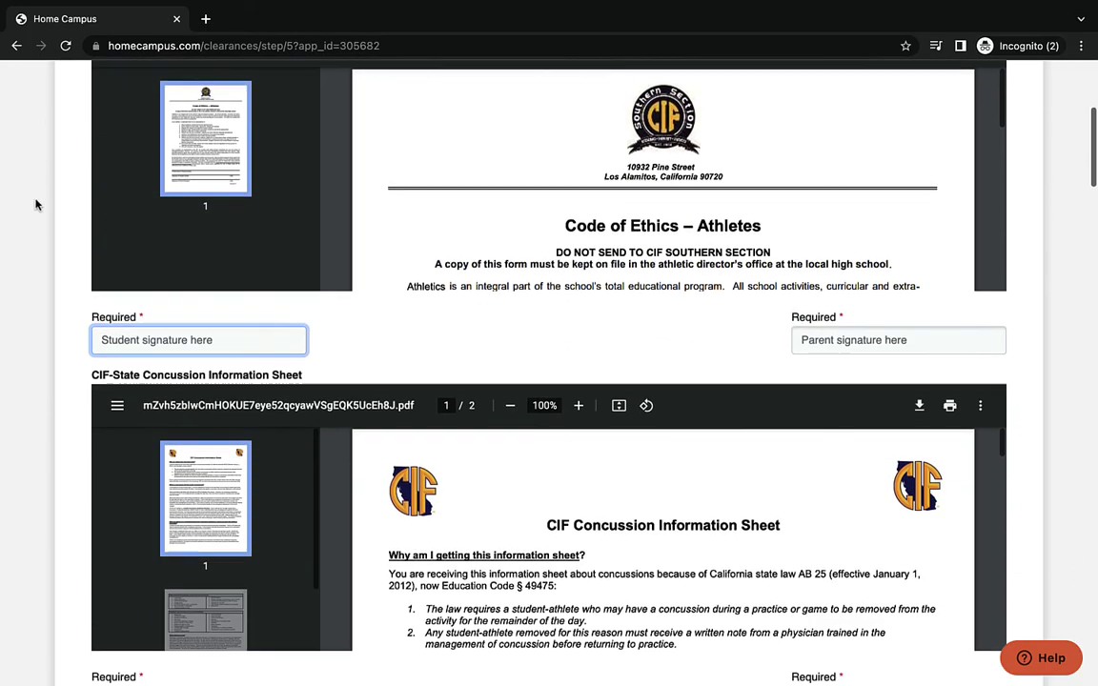
pyautogui.write('Jane Doe')
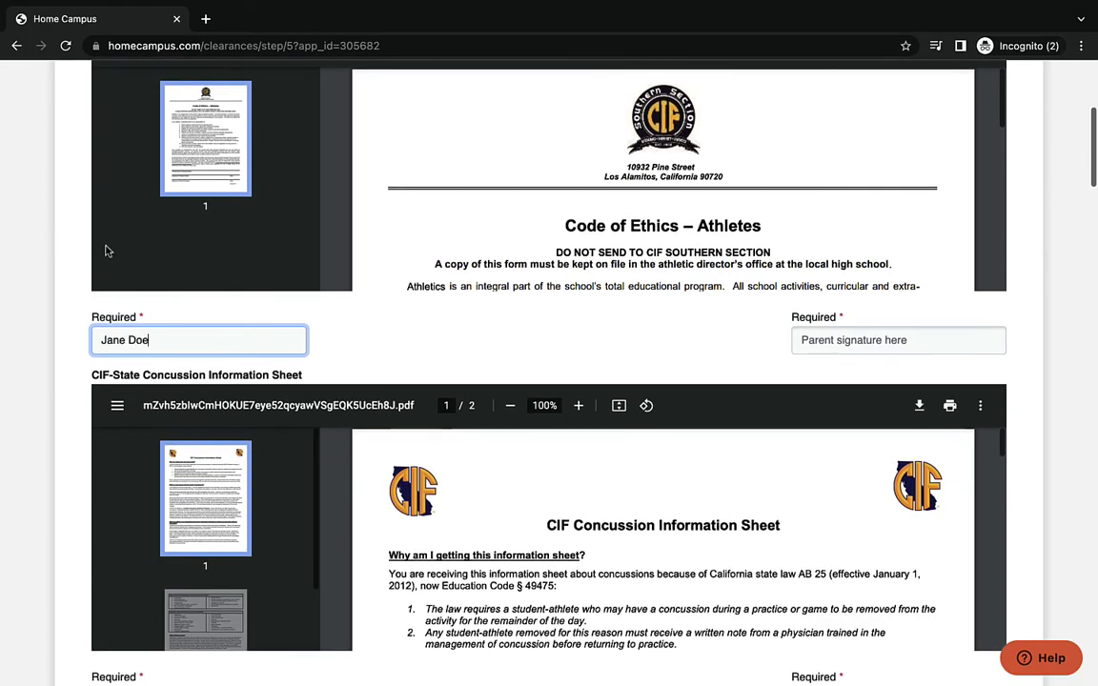
pyautogui.click(819, 344)
pyautogui.write('Jim doe')
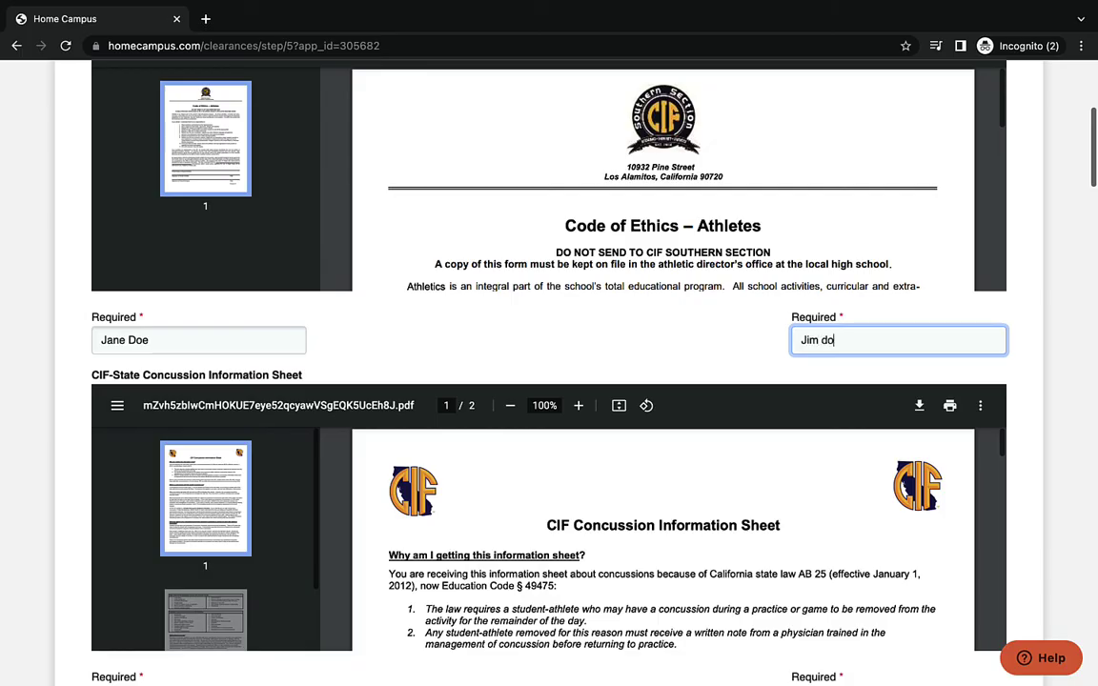
pyautogui.press('BackSpace')
pyautogui.press('BackSpace')
pyautogui.press('BackSpace')
pyautogui.write('Doe')
# - Add student and parent signatures to the concussion and cardiac arrest fact sheets
pyautogui.scroll(-4, 813, 411)
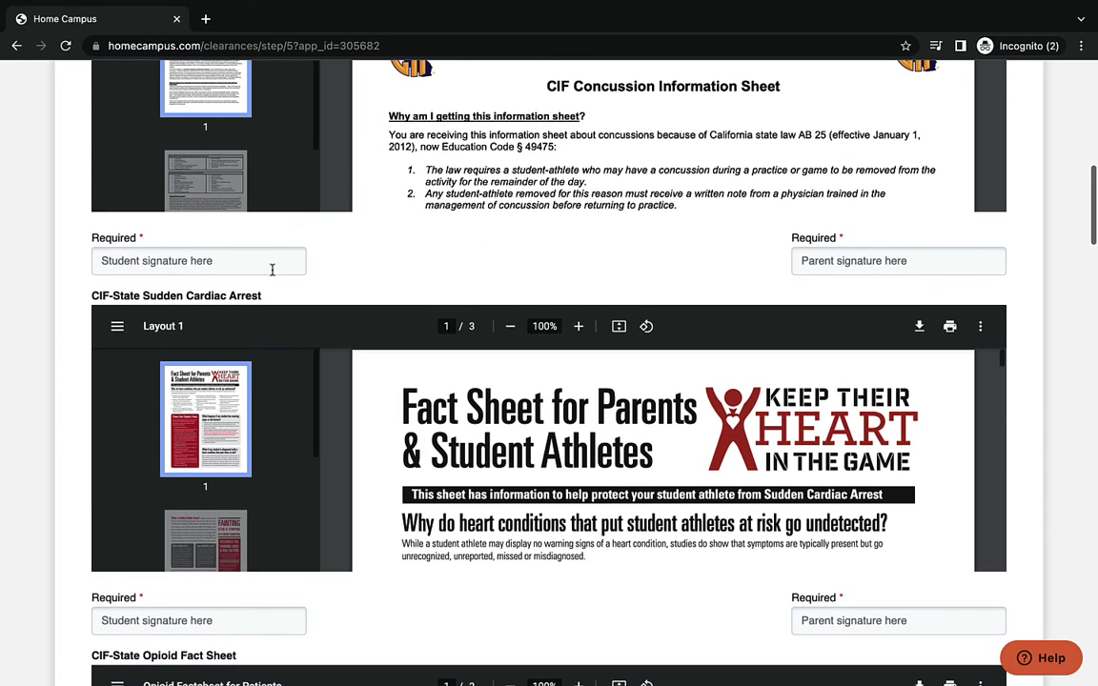
pyautogui.click(272, 262)
pyautogui.write('Jane Doe')
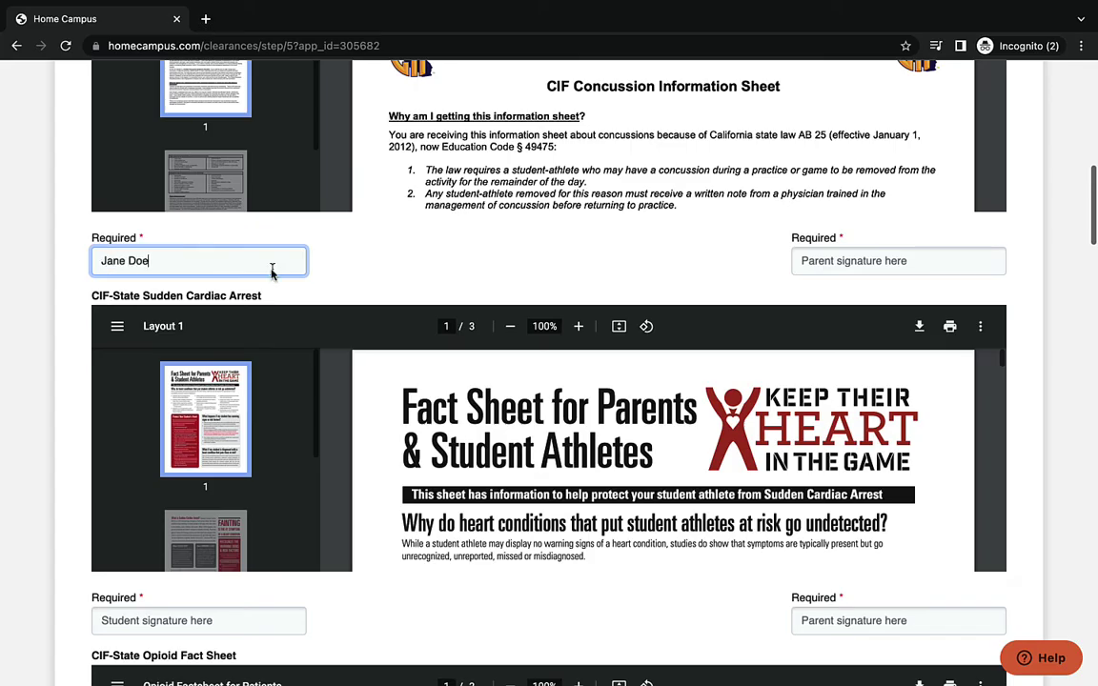
pyautogui.click(804, 263)
pyautogui.write('Jim Doe')
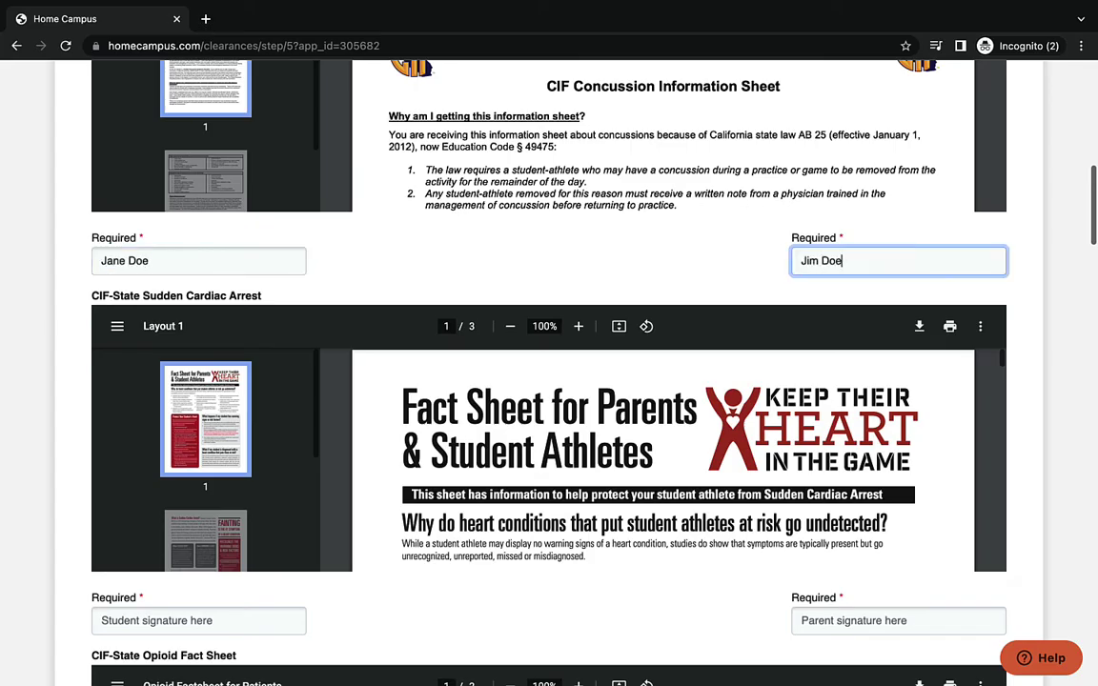
pyautogui.scroll(-3, 803, 264)
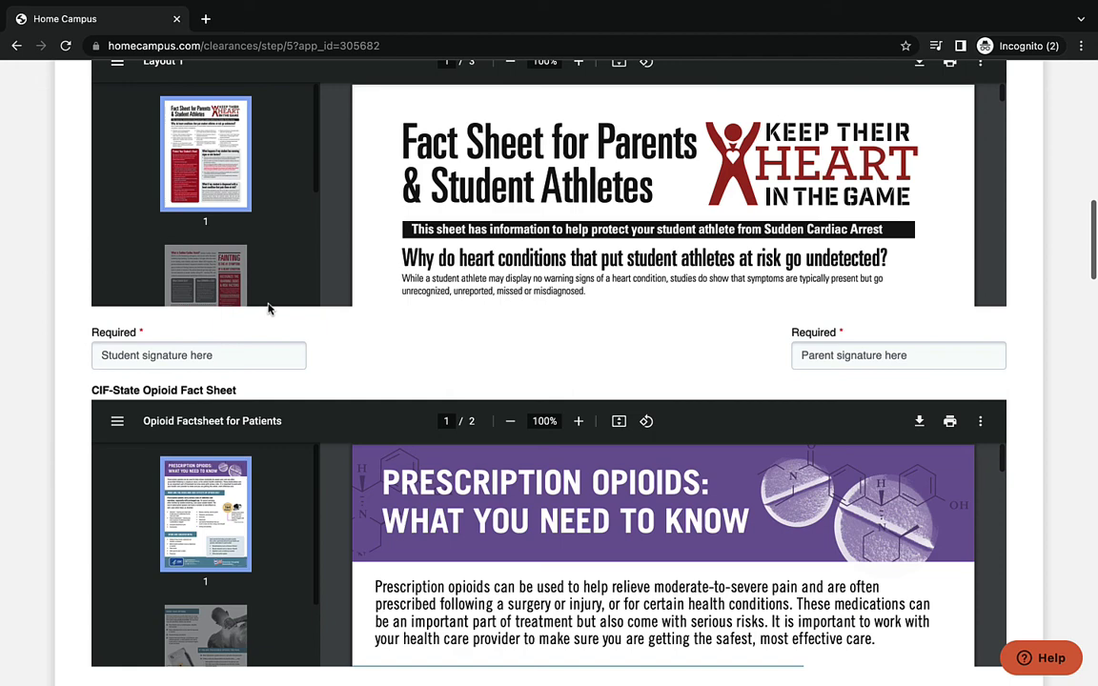
pyautogui.click(269, 352)
pyautogui.write('Jane Doe')
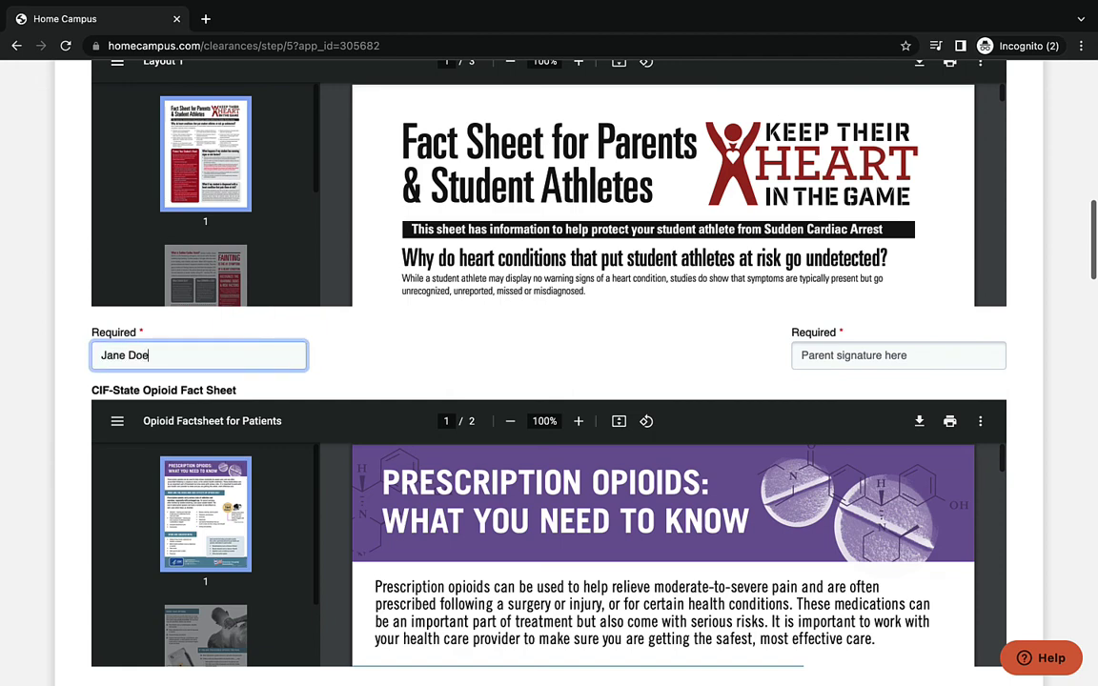
pyautogui.click(803, 355)
pyautogui.write('Jim Doe')
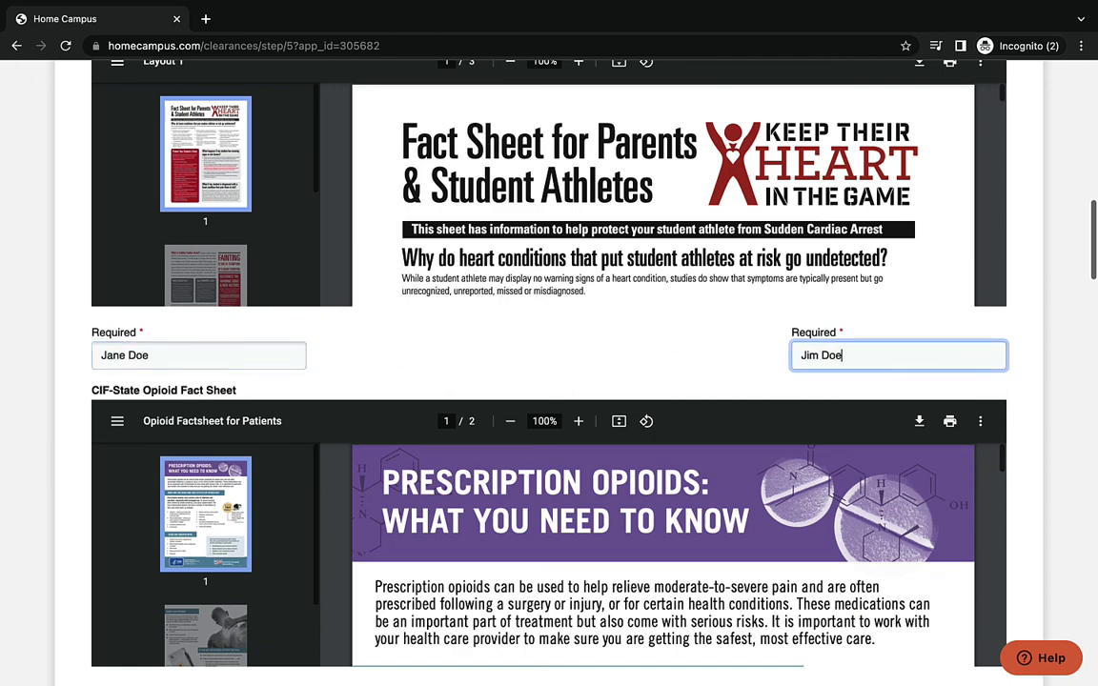
# - Sign the opioid sheet as student and parent, and the heat illness sheet as student
pyautogui.scroll(-4, 804, 355)
pyautogui.scroll(-1, 549, 381)
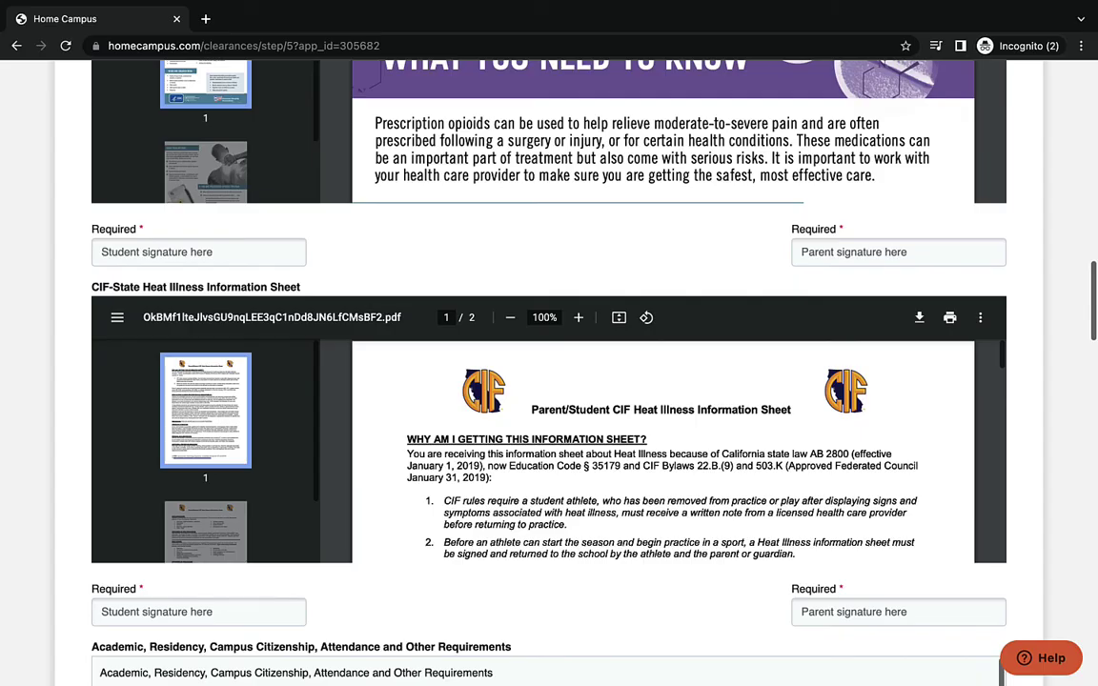
pyautogui.click(242, 256)
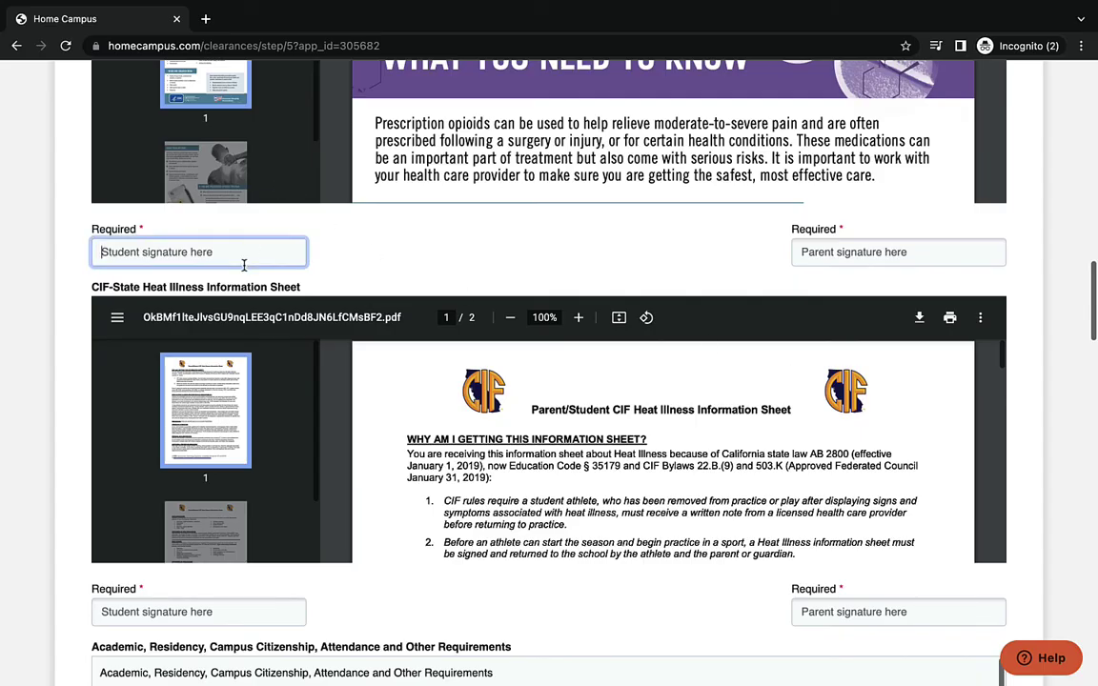
pyautogui.write('J')
pyautogui.write('Doe')
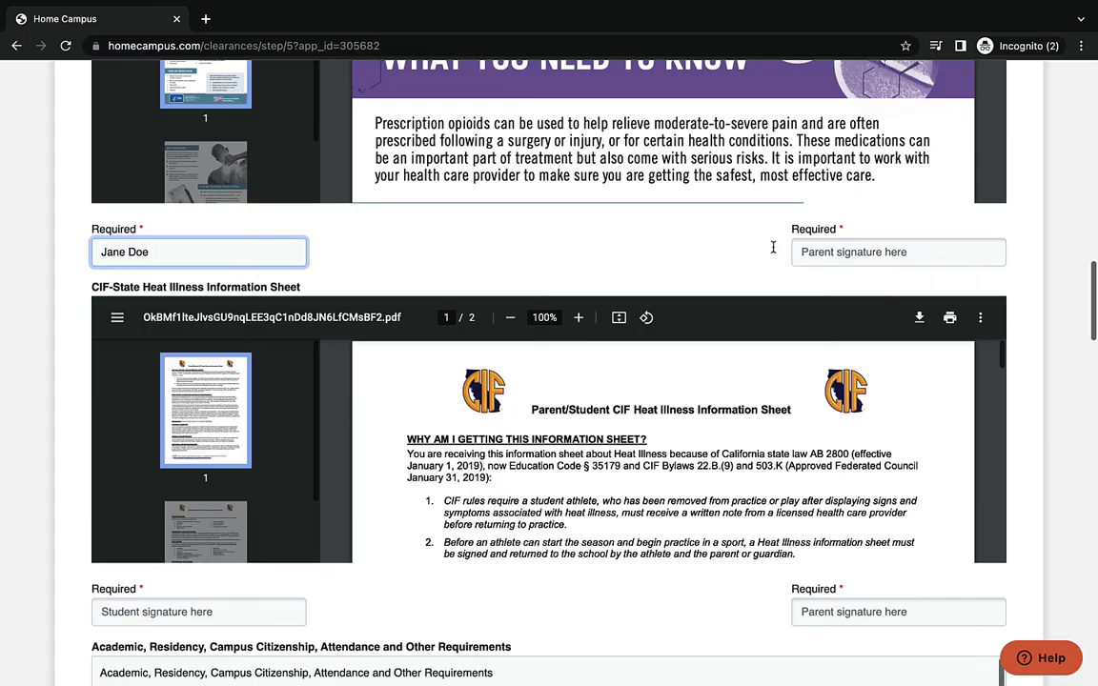
pyautogui.click(806, 251)
pyautogui.write('Jim Doe')
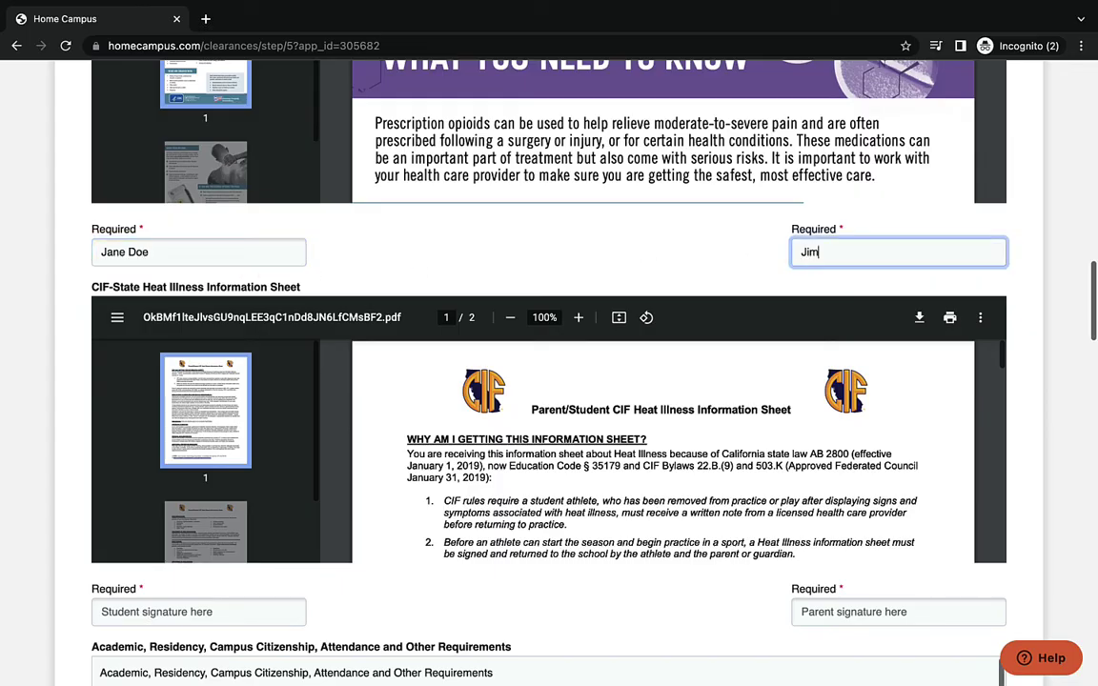
pyautogui.click(243, 602)
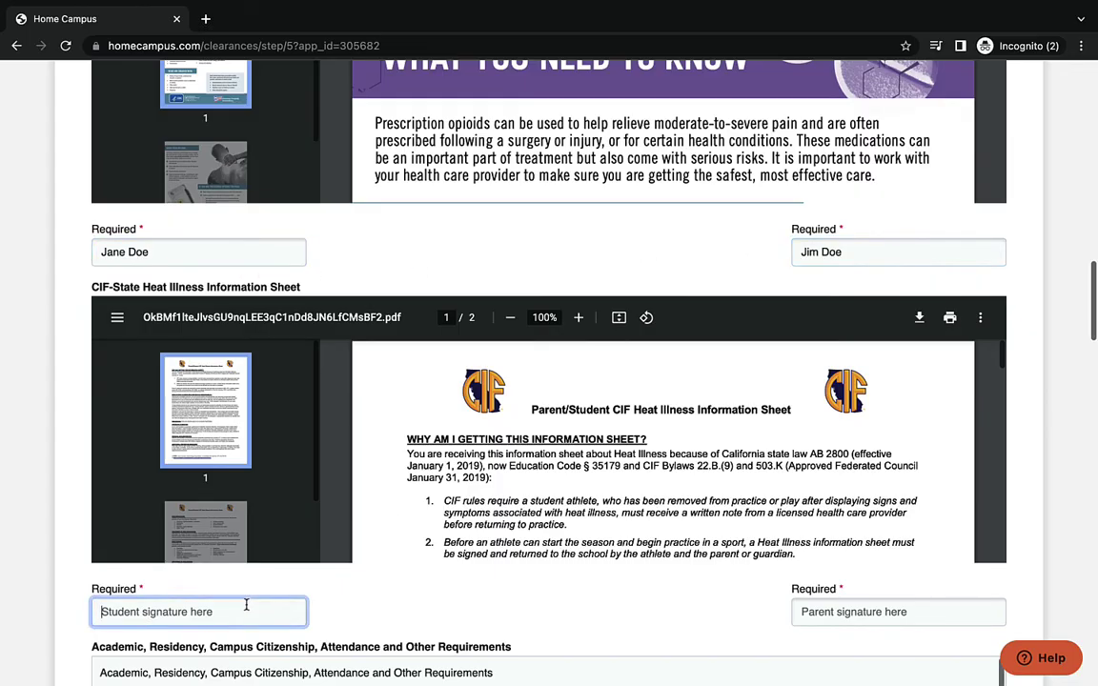
pyautogui.write('Jane Doe')
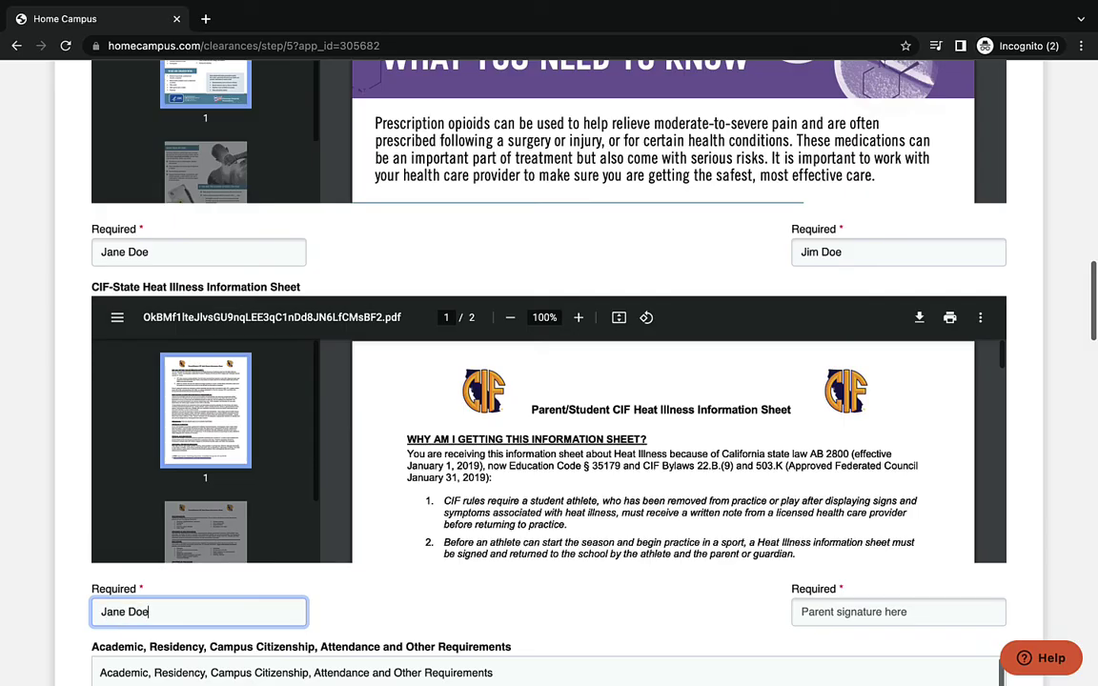
pyautogui.click(879, 620)
# - Finish the heat illness parent signature and sign the academic requirements as student and parent
pyautogui.write('Jim Doe')
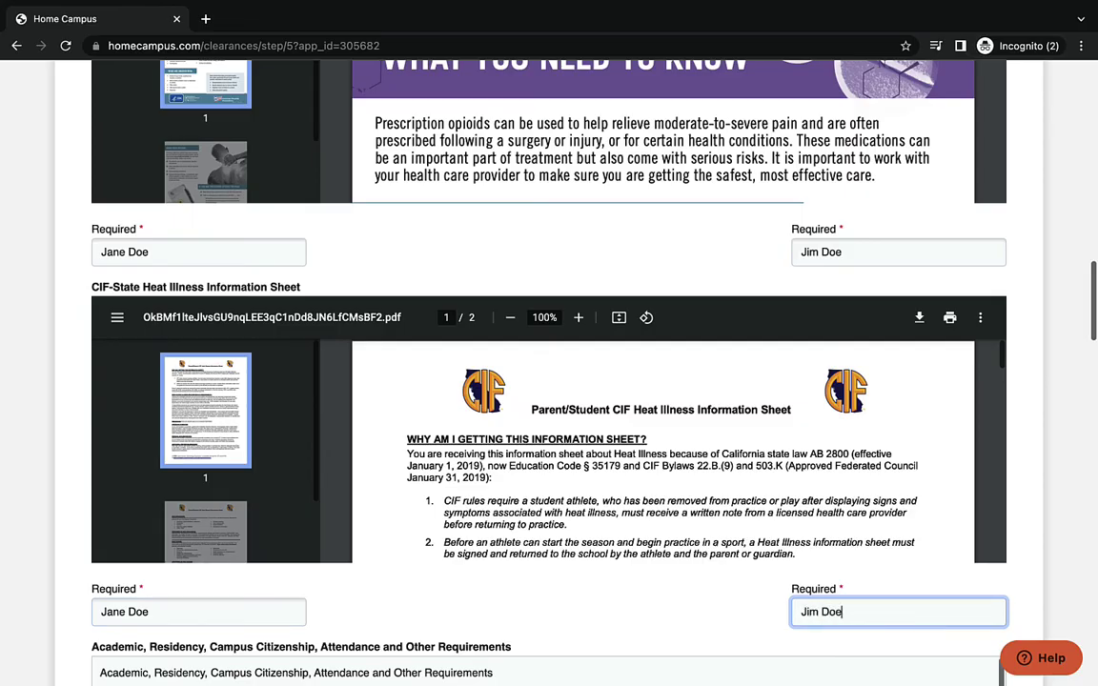
pyautogui.scroll(-5, 878, 621)
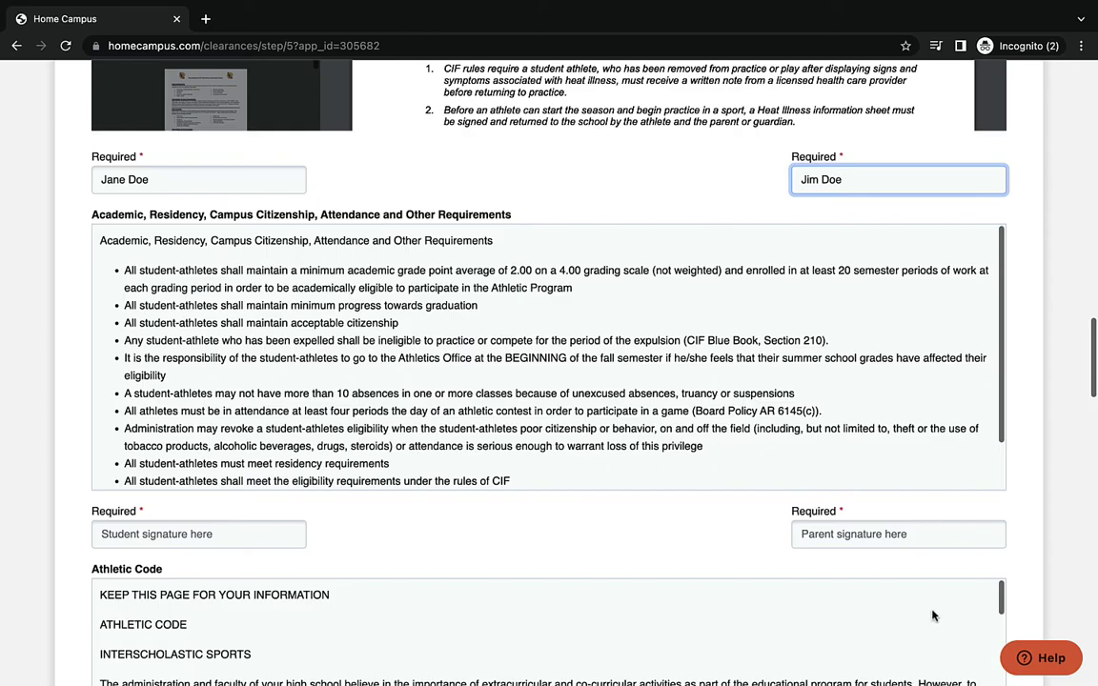
pyautogui.click(141, 546)
pyautogui.write('Jane Doe')
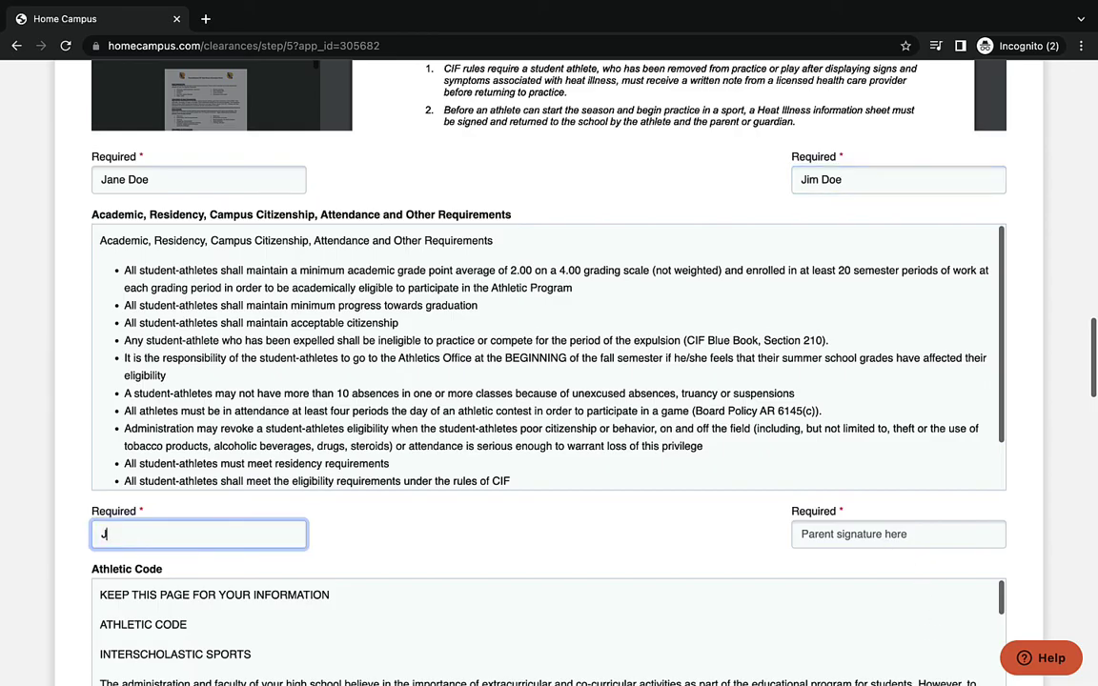
pyautogui.click(798, 534)
pyautogui.write('Jim Doe')
# - Sign the Athletic Code and Athletic Contract with student and parent signatures
pyautogui.scroll(-5, 478, 495)
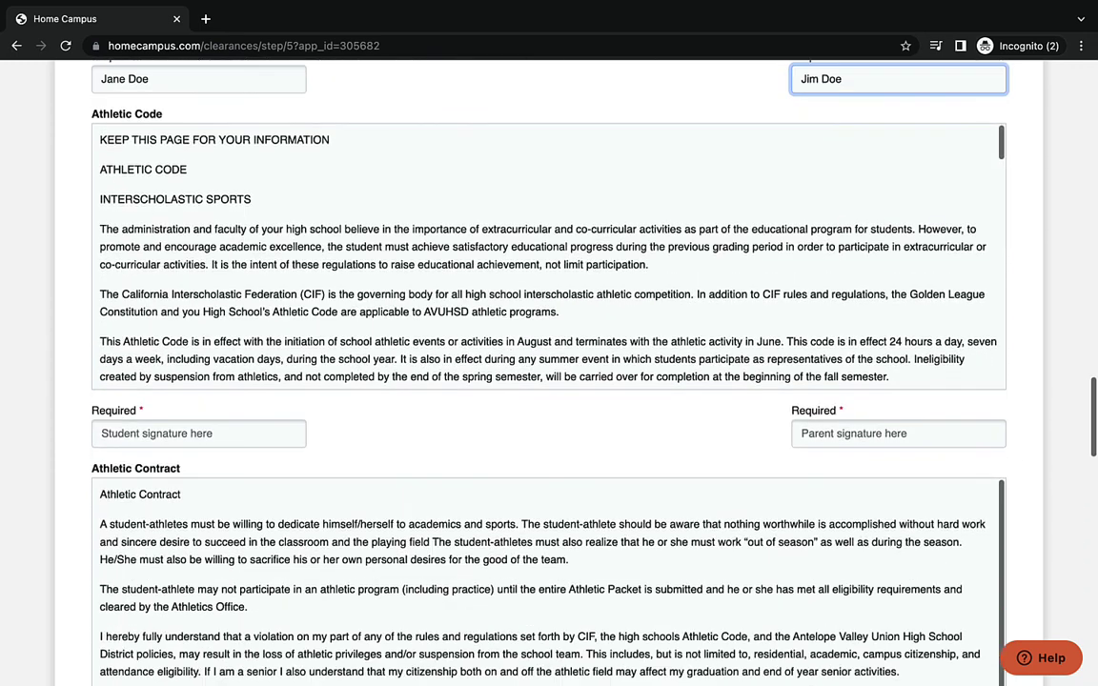
pyautogui.click(276, 434)
pyautogui.write('Jane Doe')
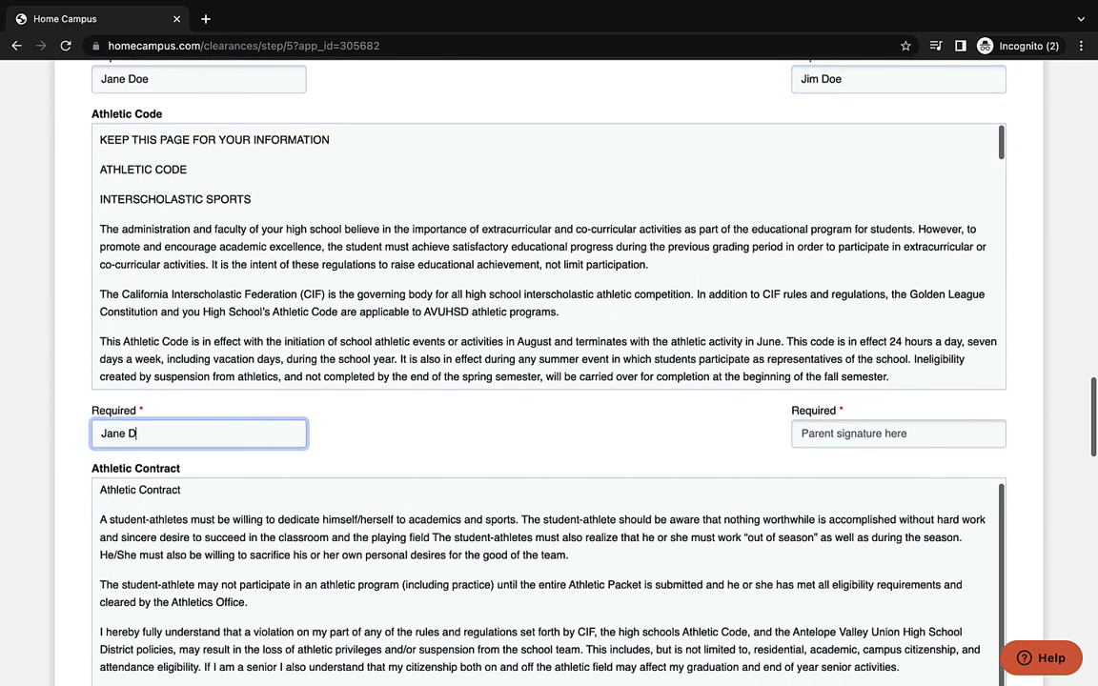
pyautogui.click(883, 433)
pyautogui.write('Jim Doe')
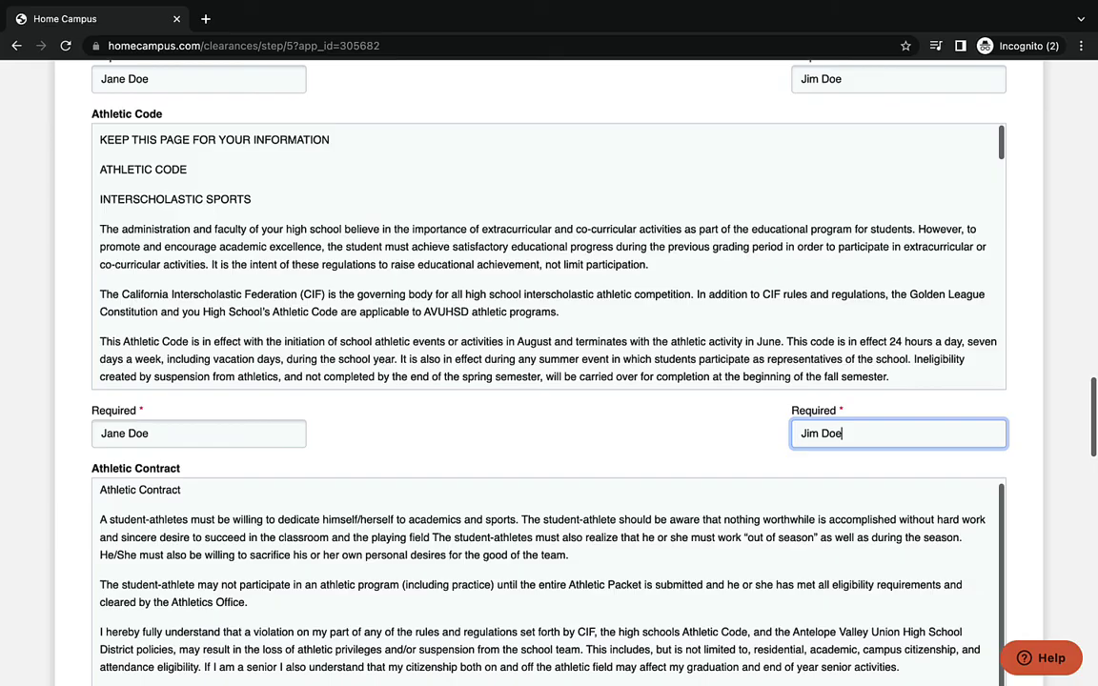
pyautogui.scroll(-5, 548, 381)
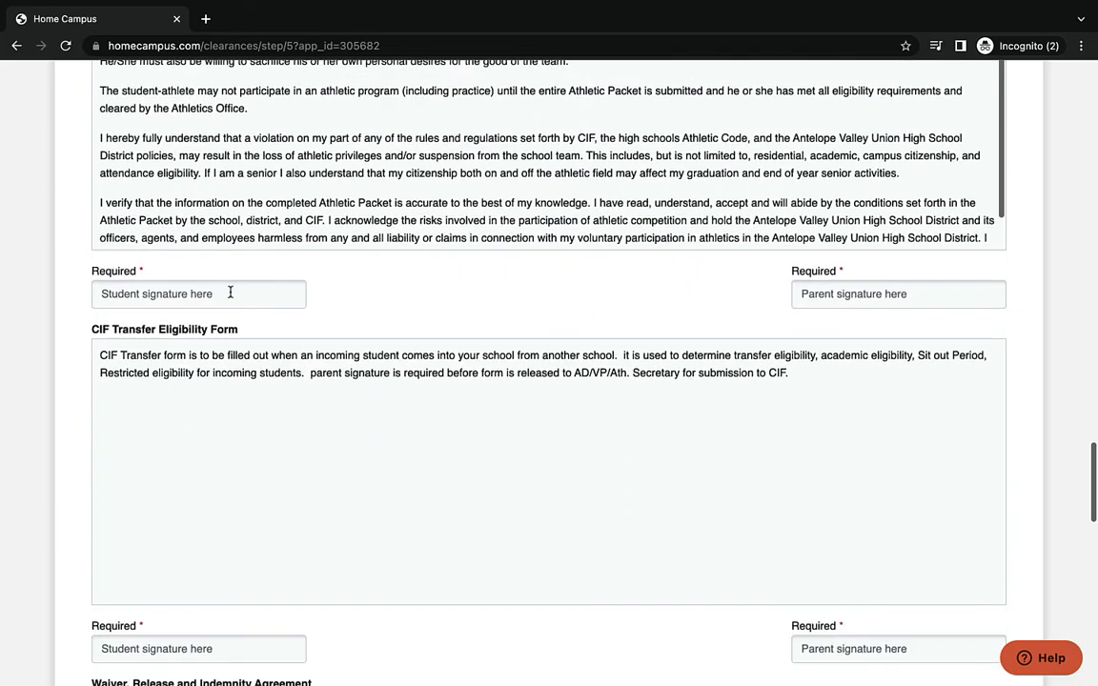
pyautogui.click(228, 293)
pyautogui.write('Jane Doe')
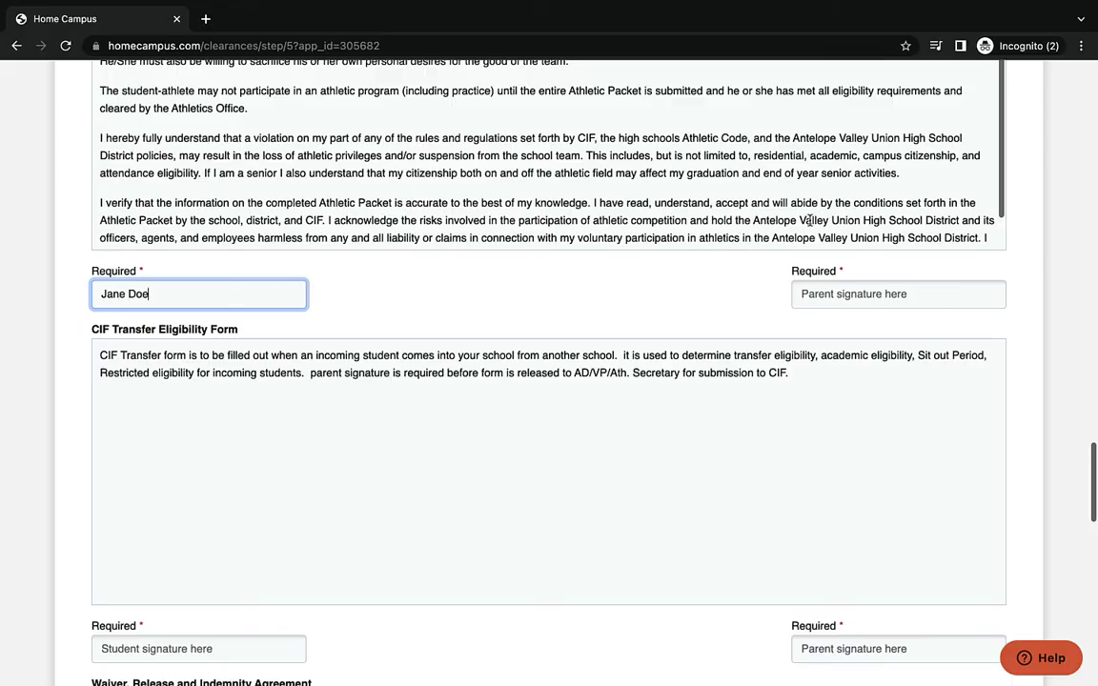
pyautogui.click(931, 288)
pyautogui.write('Jim Doe')
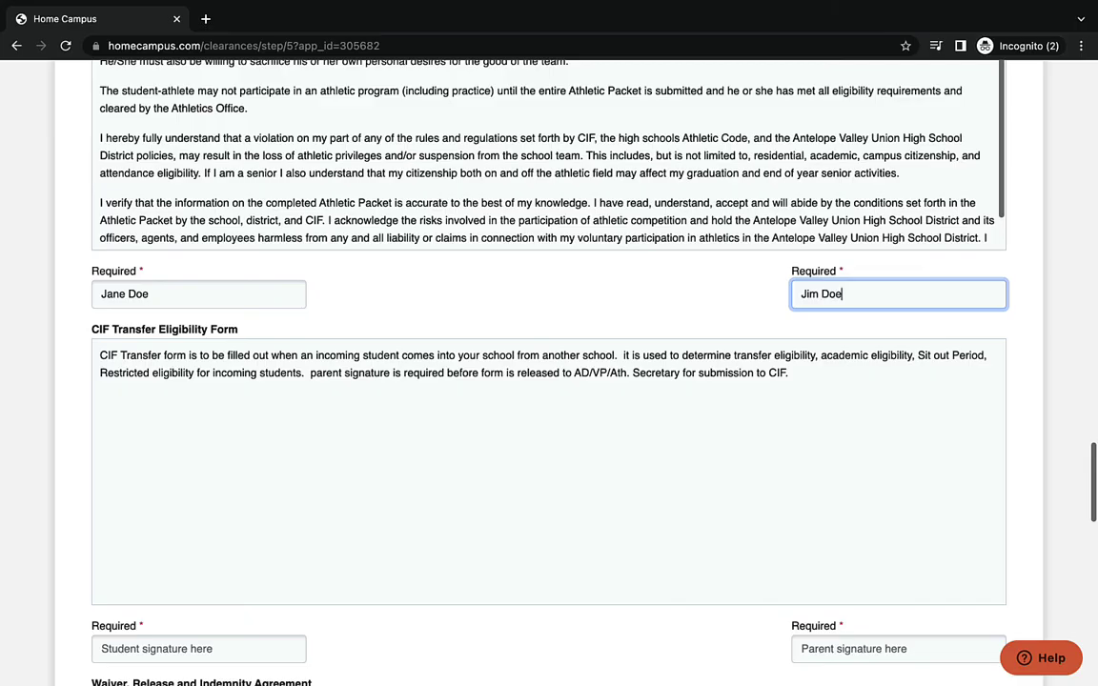
# - Sign the CIF transfer form and waiver agreement with student and parent signatures
pyautogui.scroll(-4, 764, 277)
pyautogui.click(102, 318)
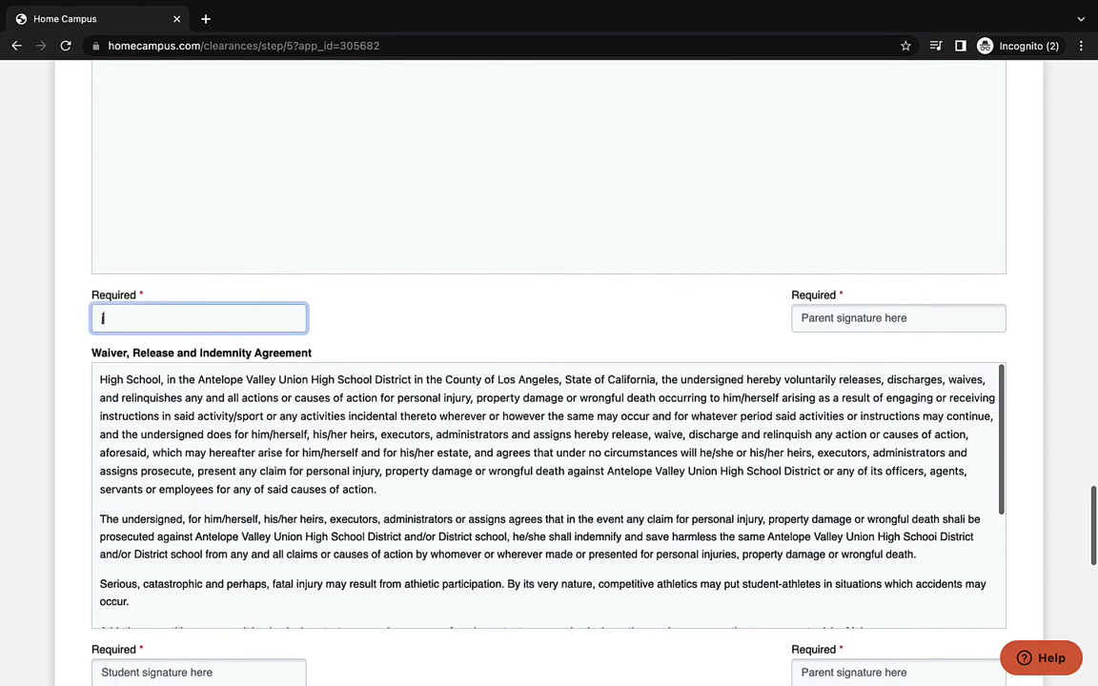
pyautogui.write('jane D')
pyautogui.press('BackSpace')
pyautogui.press('BackSpace')
pyautogui.press('BackSpace')
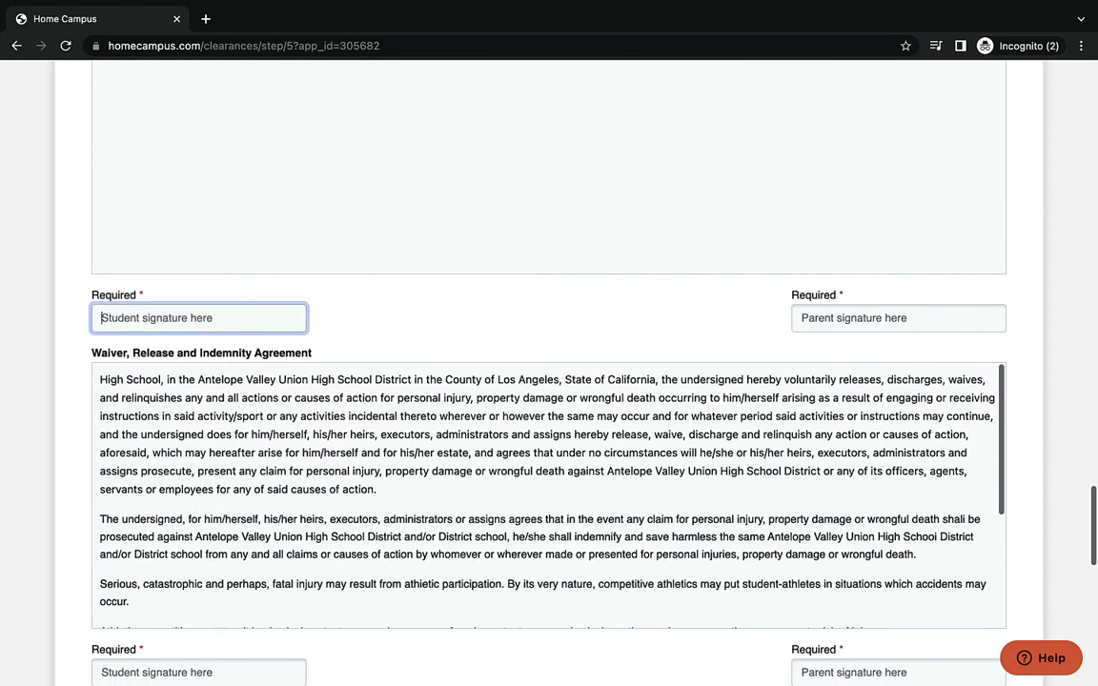
pyautogui.write('Jane Doe')
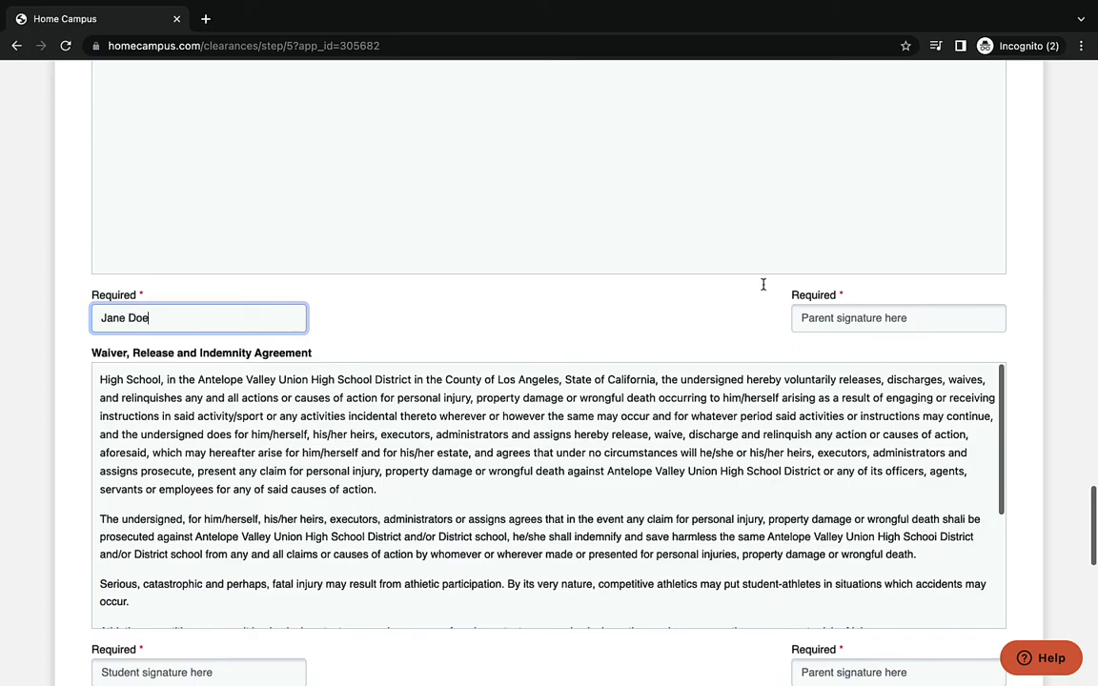
pyautogui.click(803, 317)
pyautogui.write('Jim ')
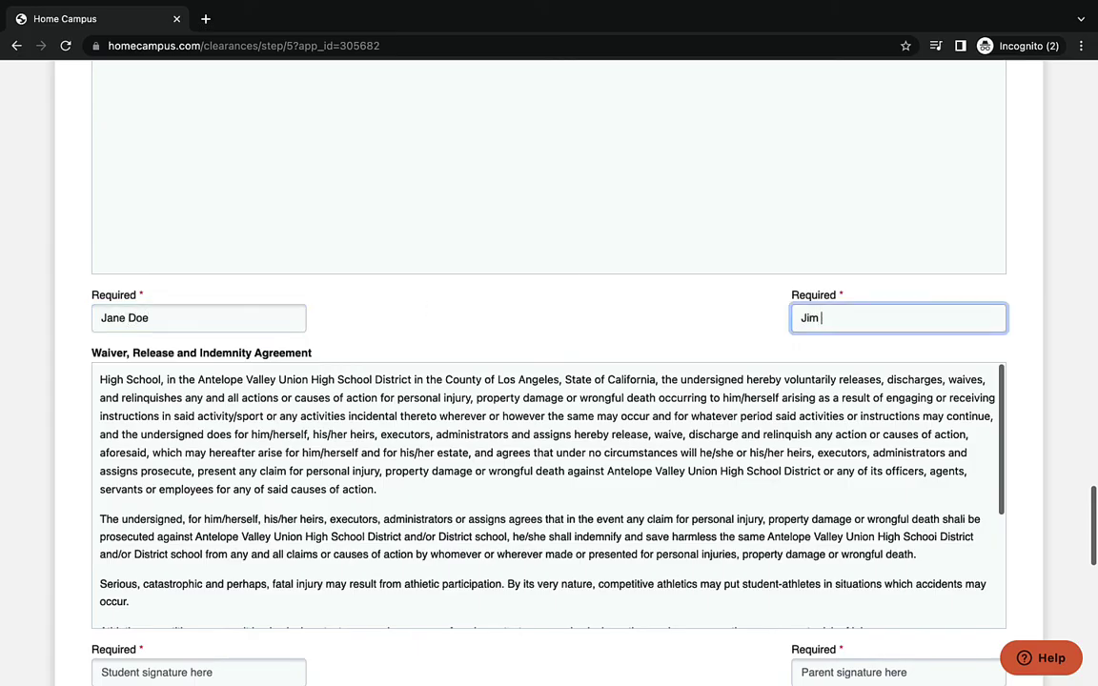
pyautogui.write('Doe')
pyautogui.scroll(-3, 728, 411)
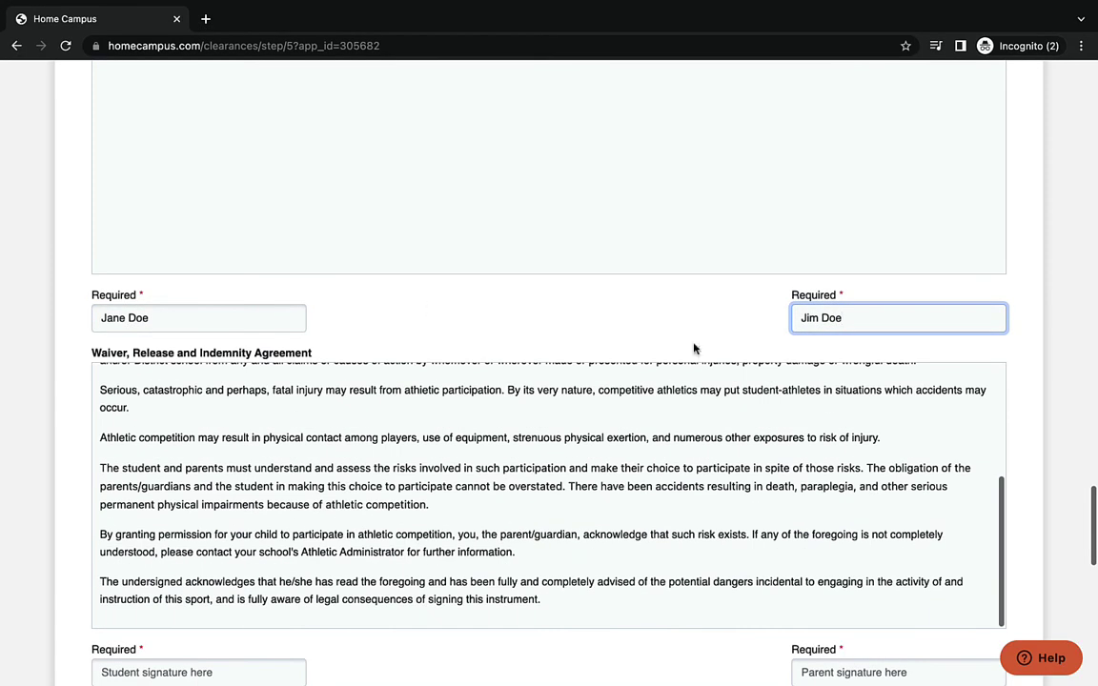
pyautogui.scroll(-5, 694, 348)
pyautogui.click(226, 303)
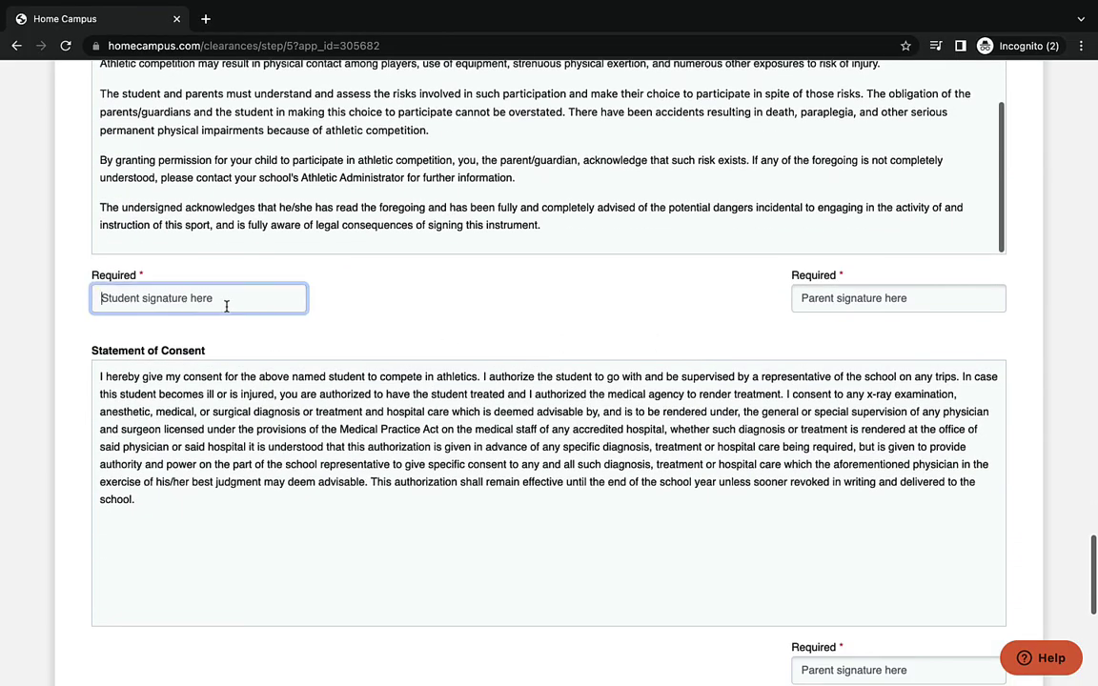
pyautogui.write('Jane Doe')
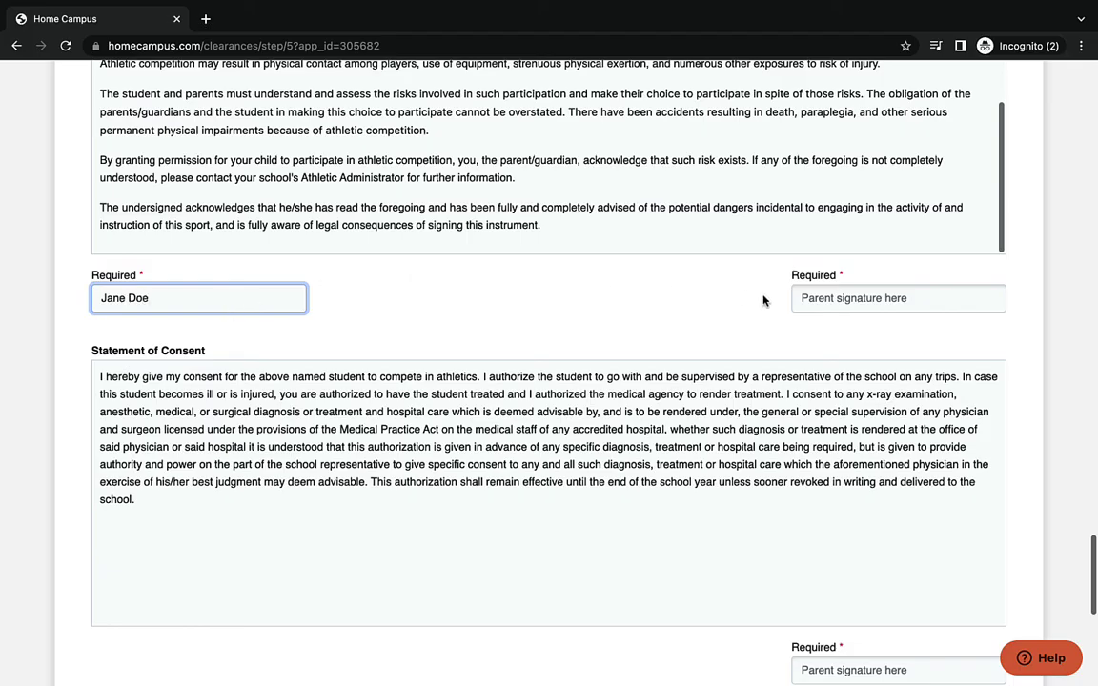
pyautogui.click(797, 297)
pyautogui.write('Jim Doe')
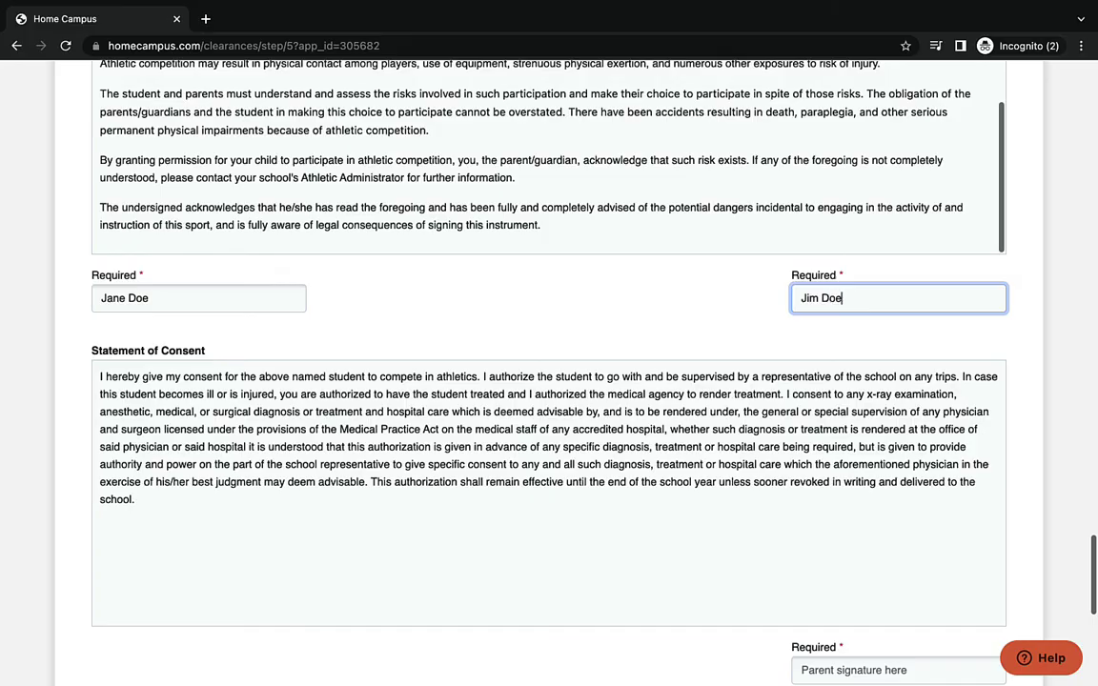
# - Add the parent's signature to the Statement of Consent and the Photo Release Form
pyautogui.scroll(-3, 548, 372)
pyautogui.click(888, 372)
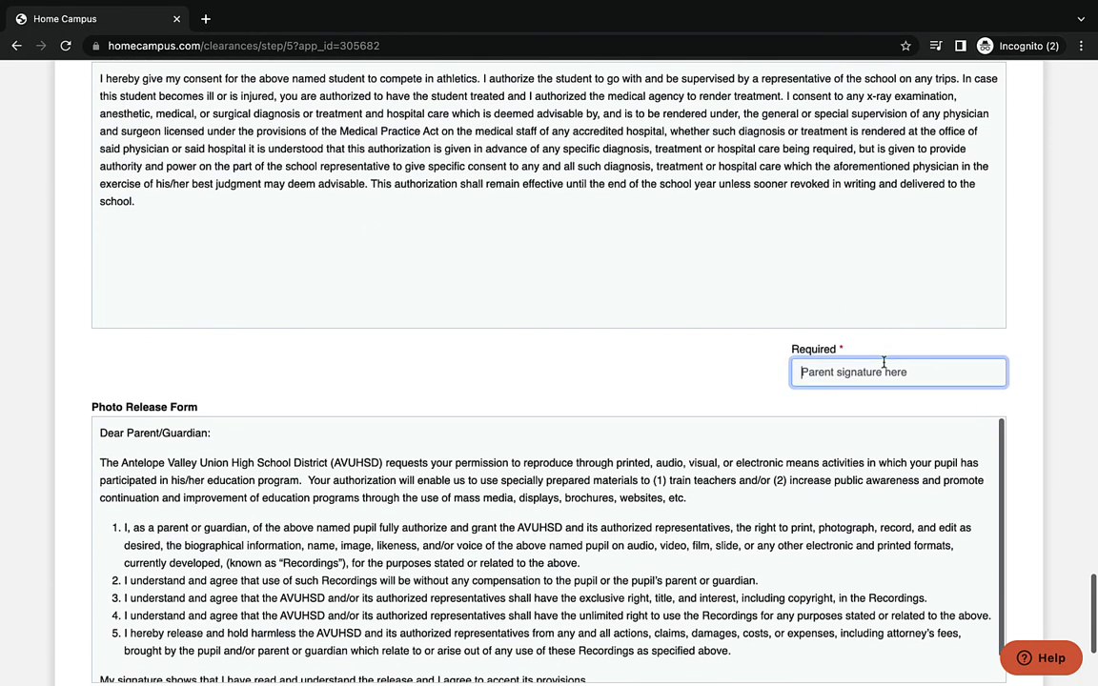
pyautogui.write('Jim Doe')
pyautogui.scroll(-3, 549, 372)
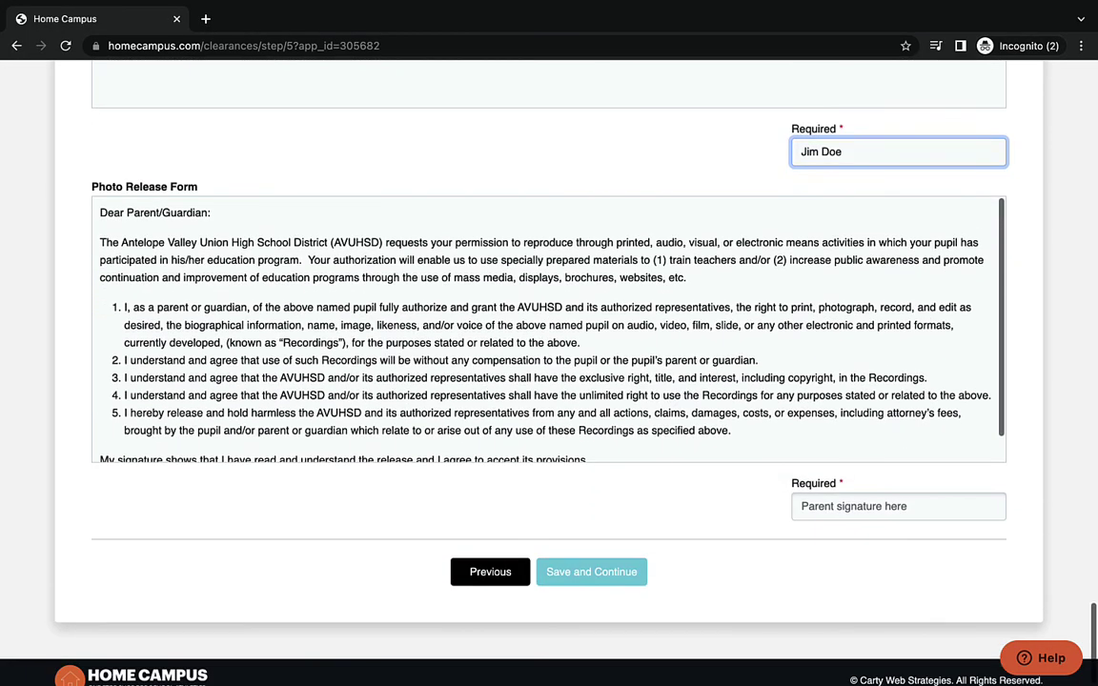
pyautogui.click(908, 495)
# - Complete the Photo Release parent signature, save Signatures, and add a CIF-SS physical upload row
pyautogui.write('Jim Doe')
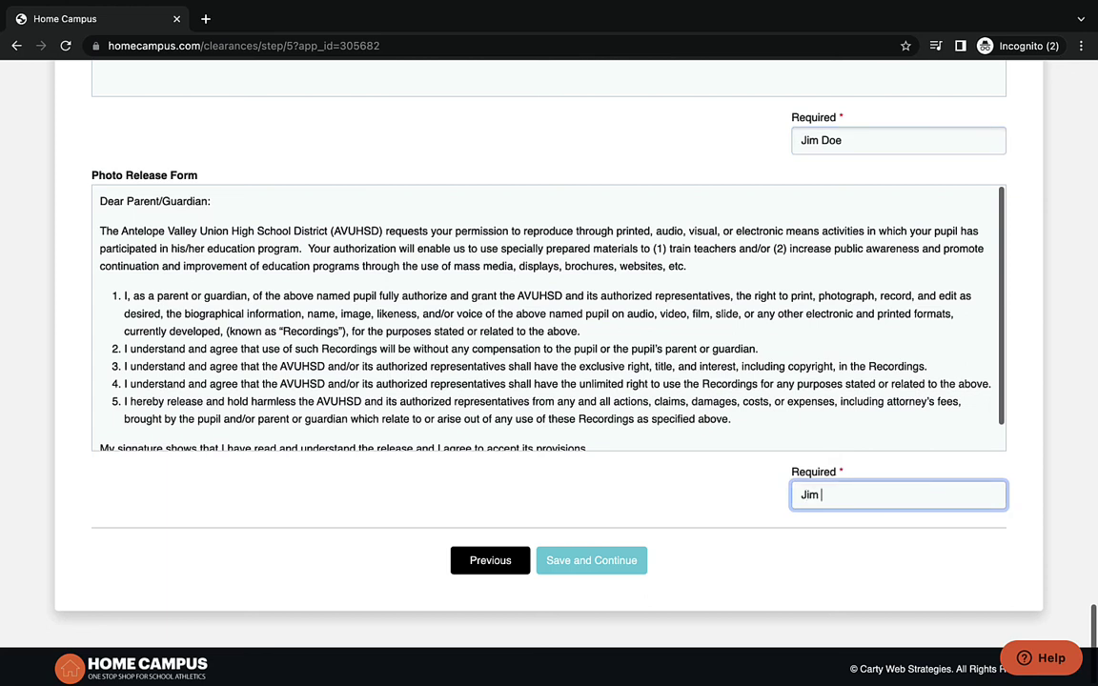
pyautogui.click(621, 562)
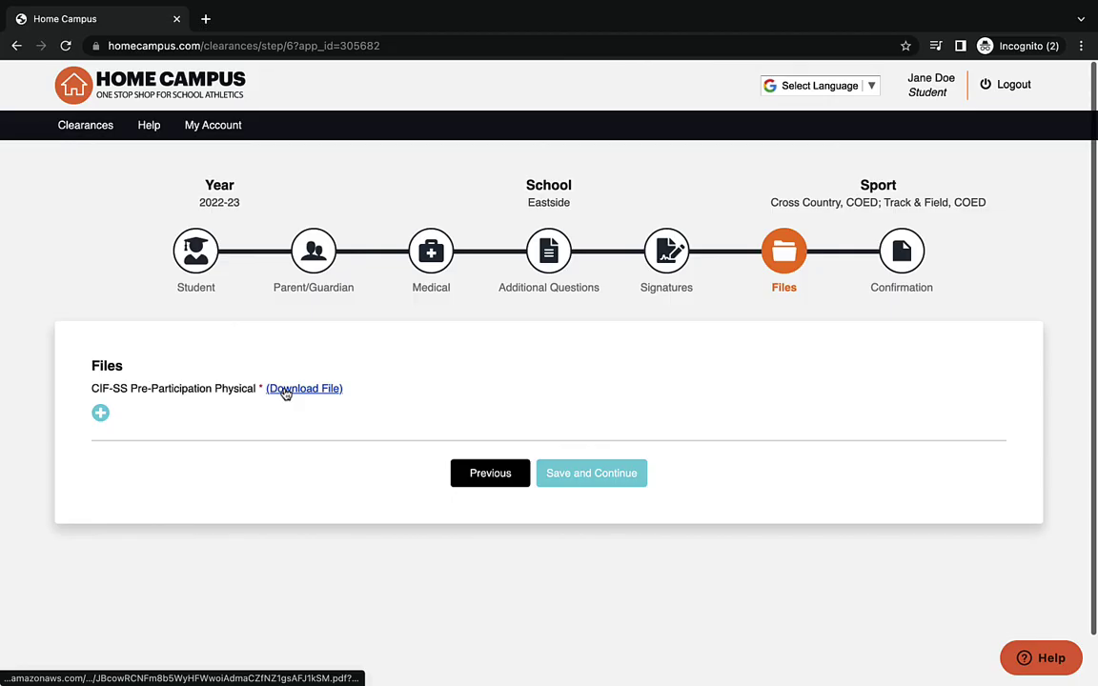
pyautogui.click(99, 413)
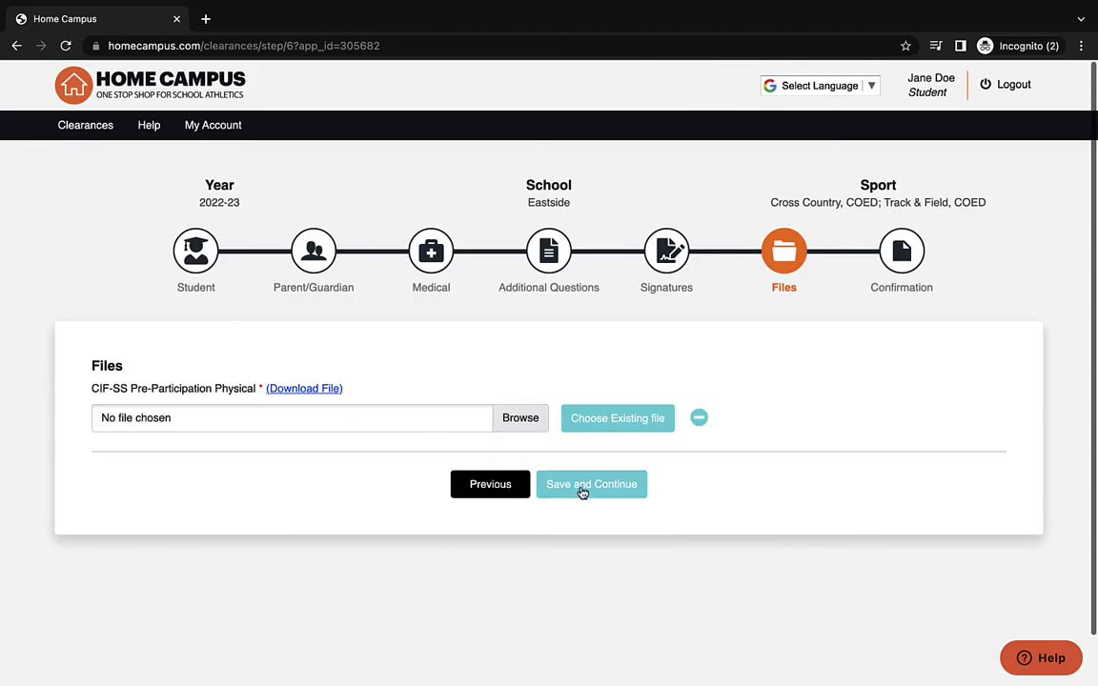